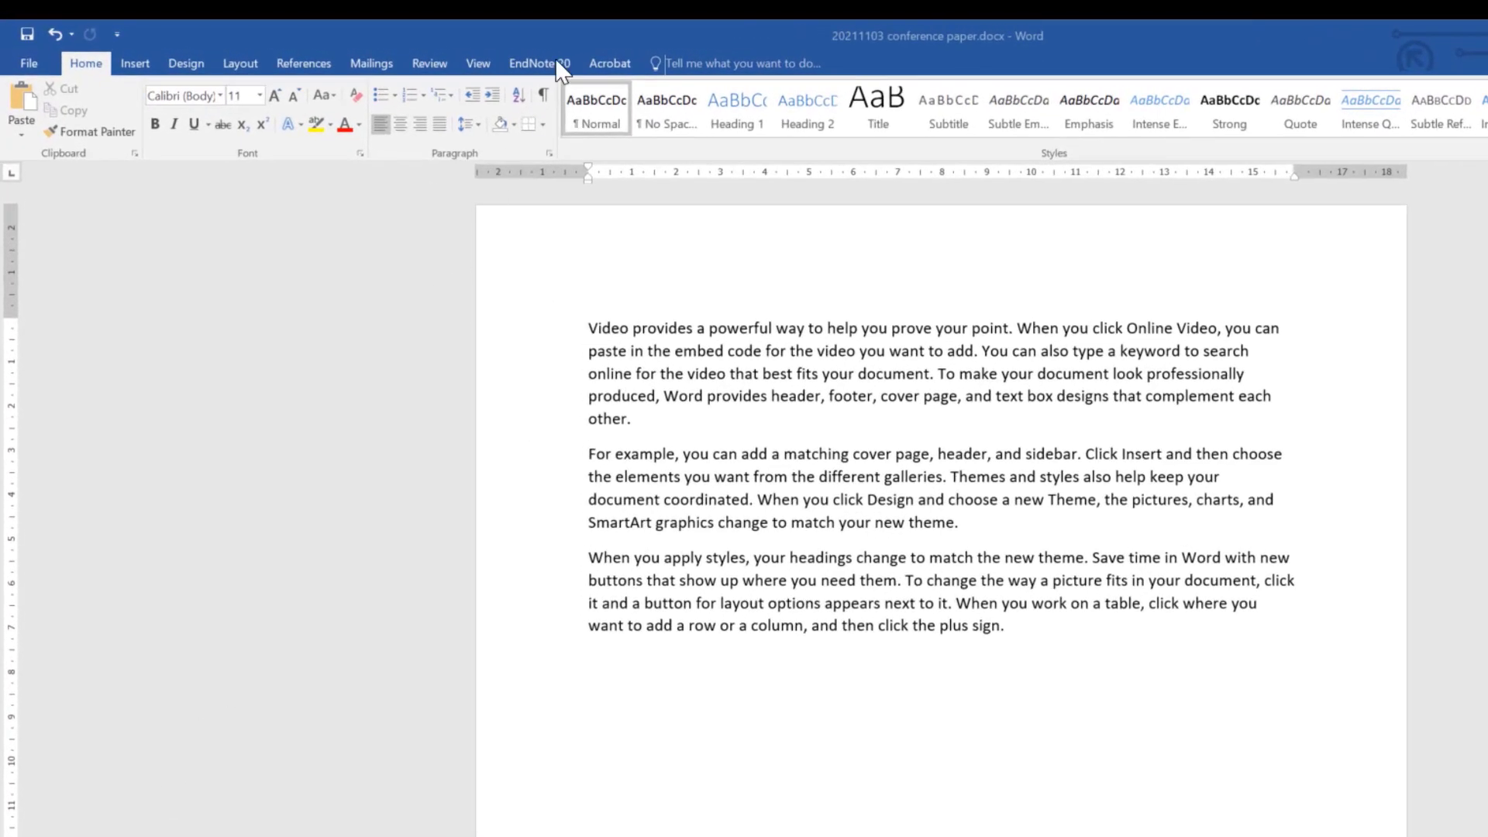
- Change the EndNote 20 citation style from Astrophysical J to APA 7th, with the cursor placed after 'add'
click(555, 62)
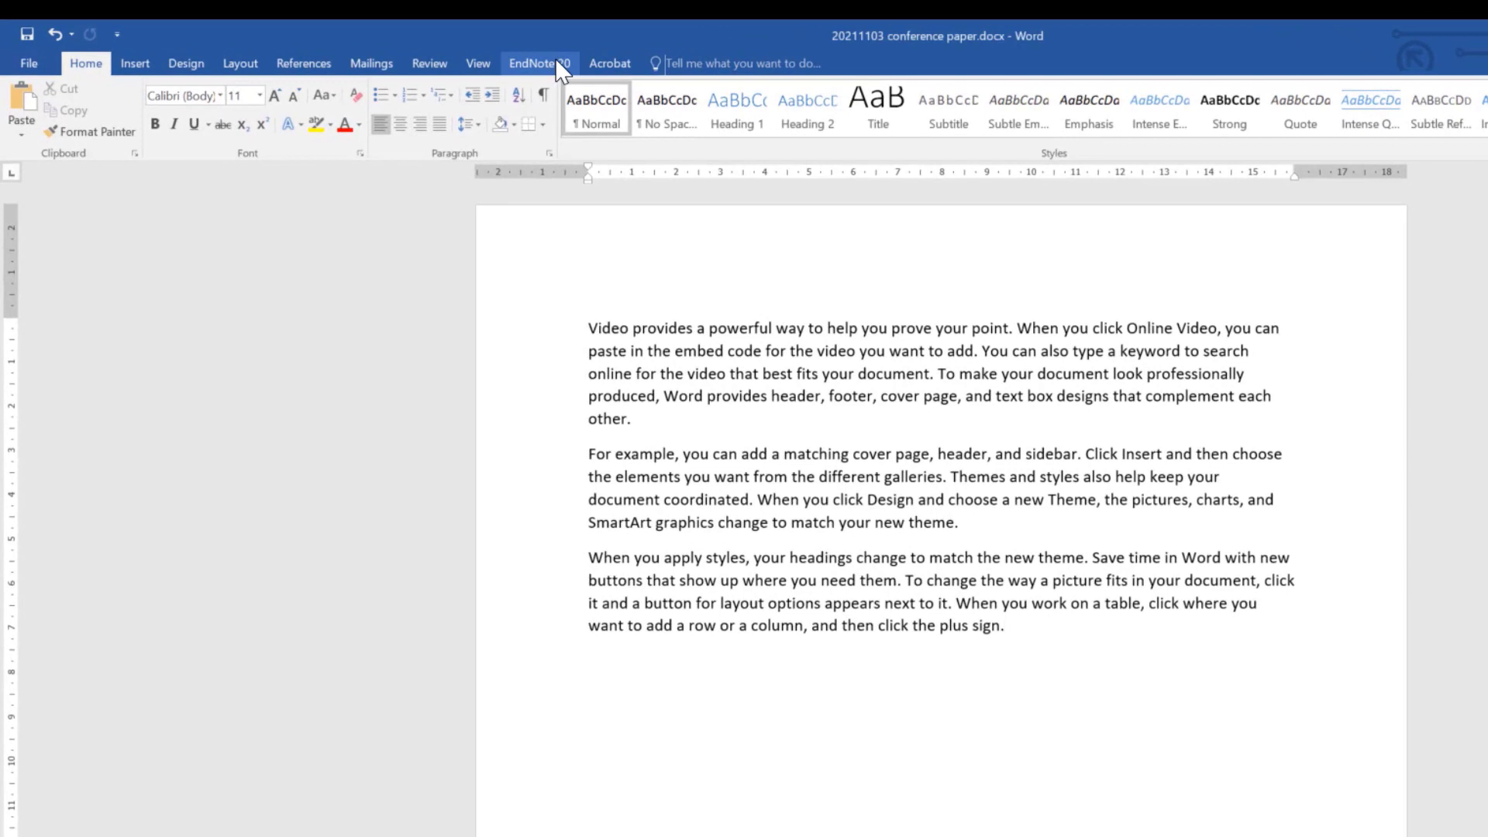
click(557, 65)
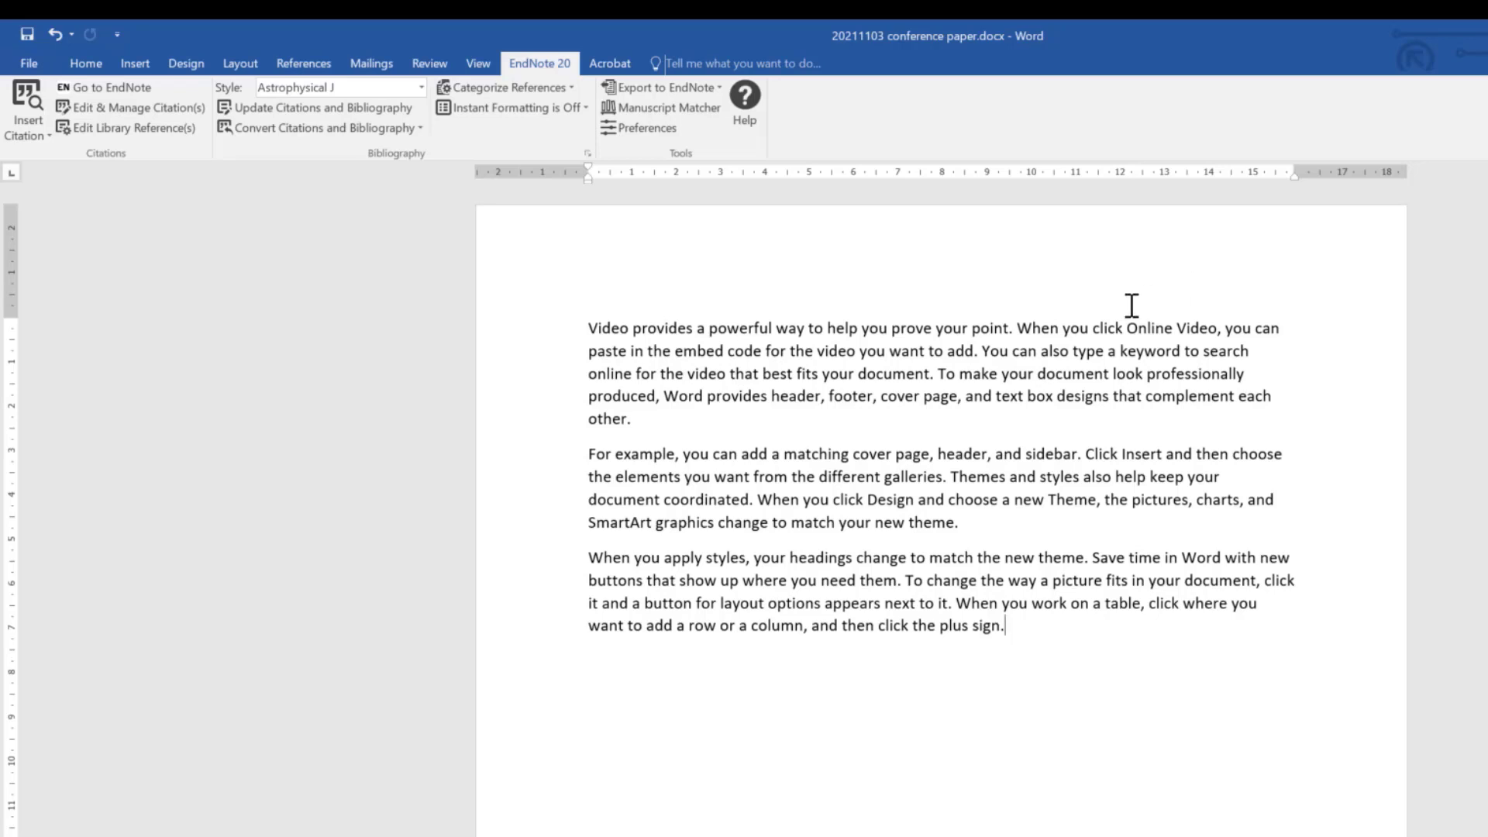
click(974, 353)
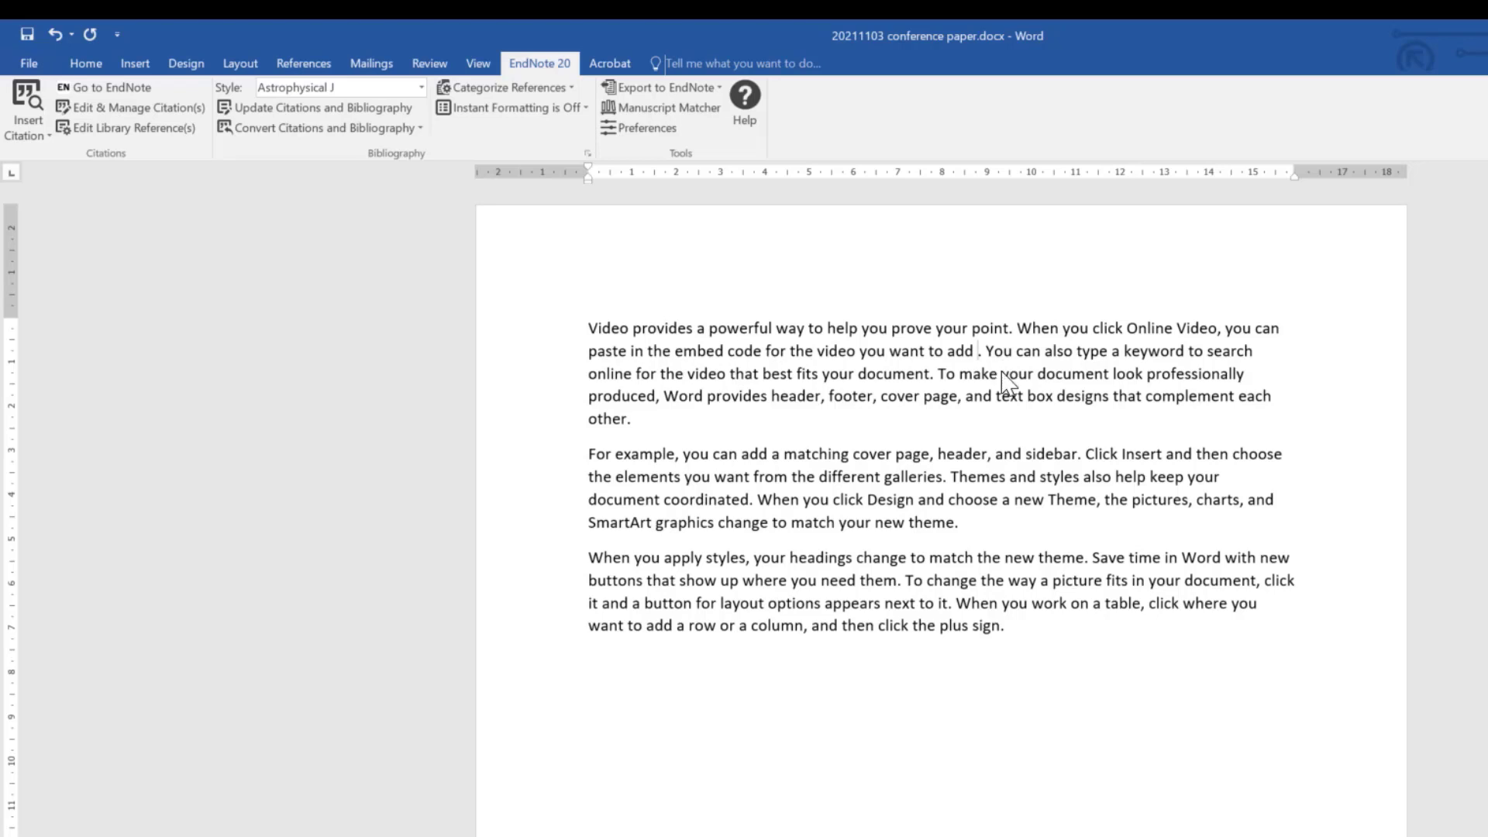
click(421, 89)
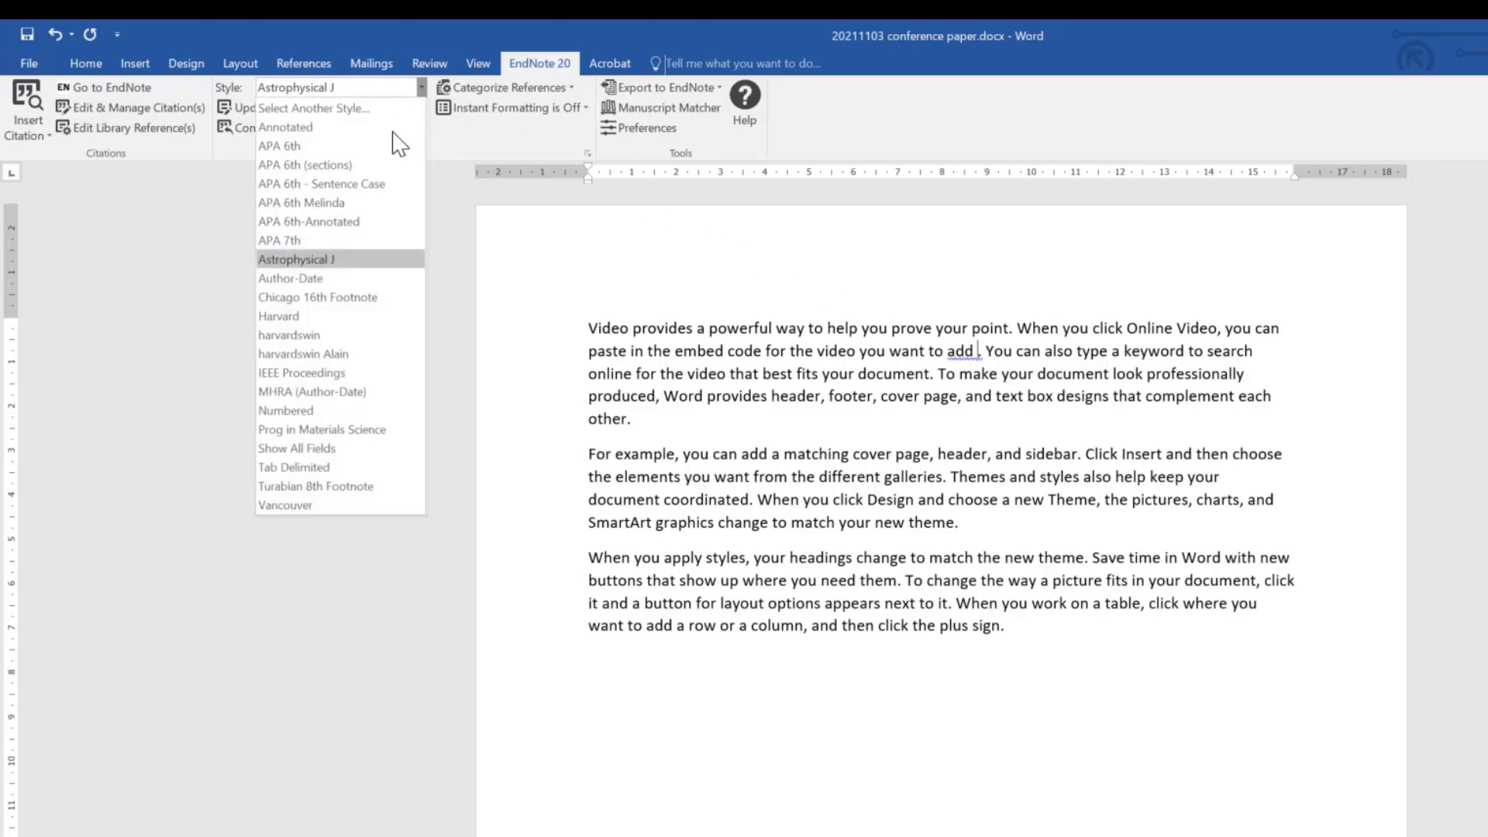
click(335, 241)
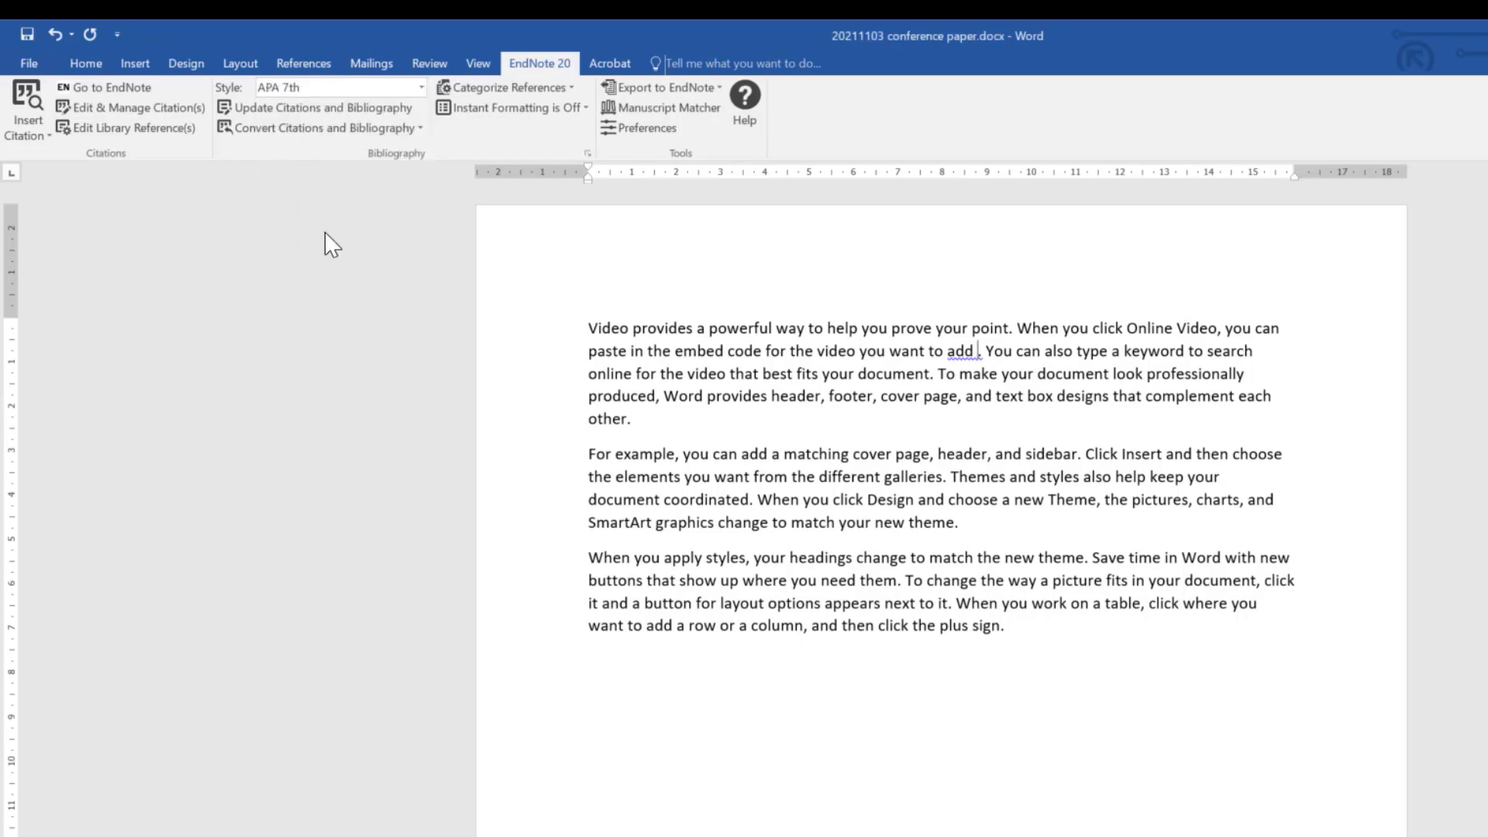
click(23, 112)
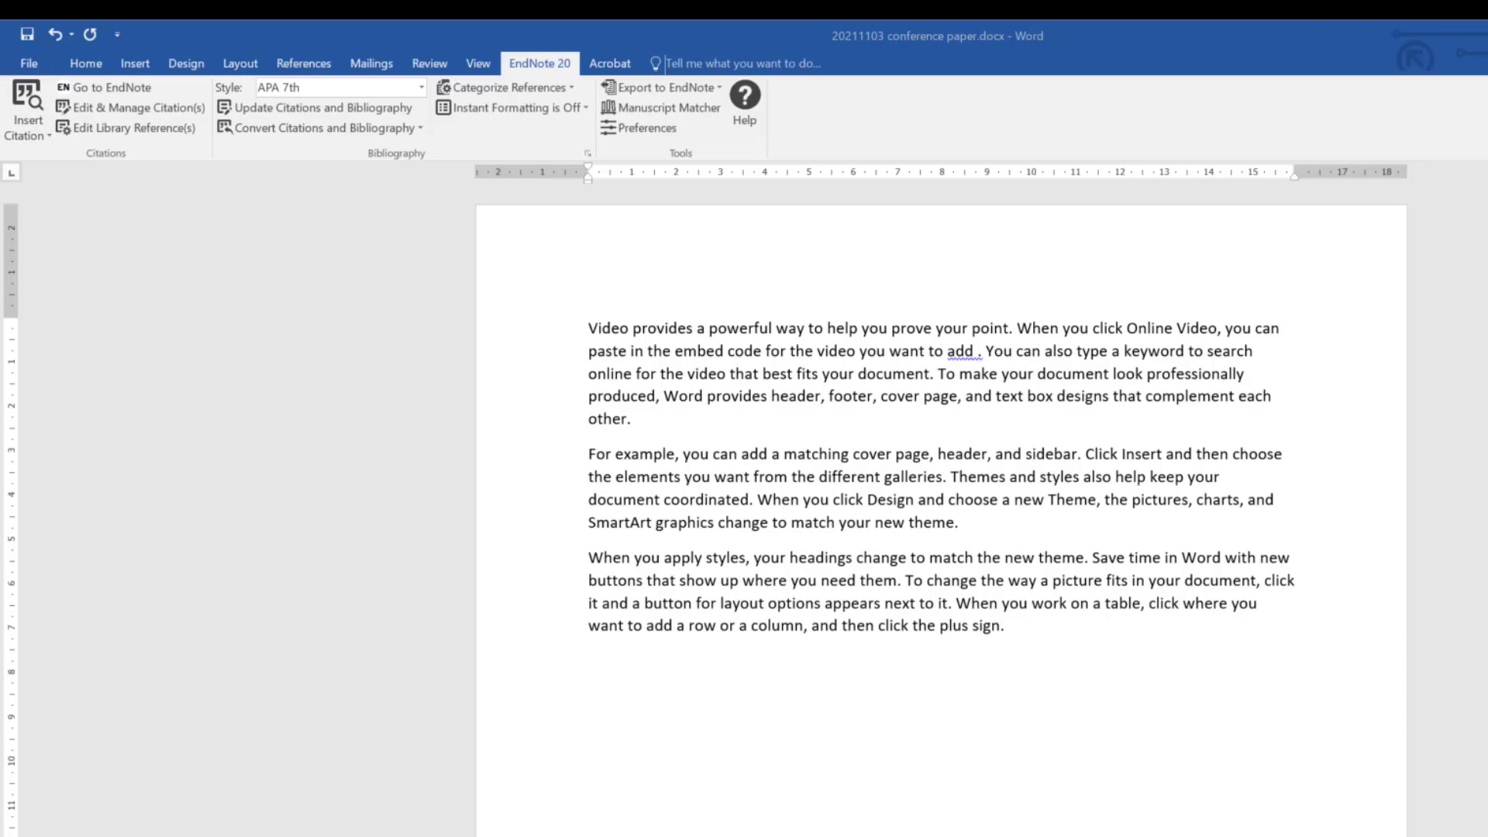
- Search the library for 'drainage' and insert the Bakr et al. 2020 citation after 'add'
drag(684, 153, 1193, 344)
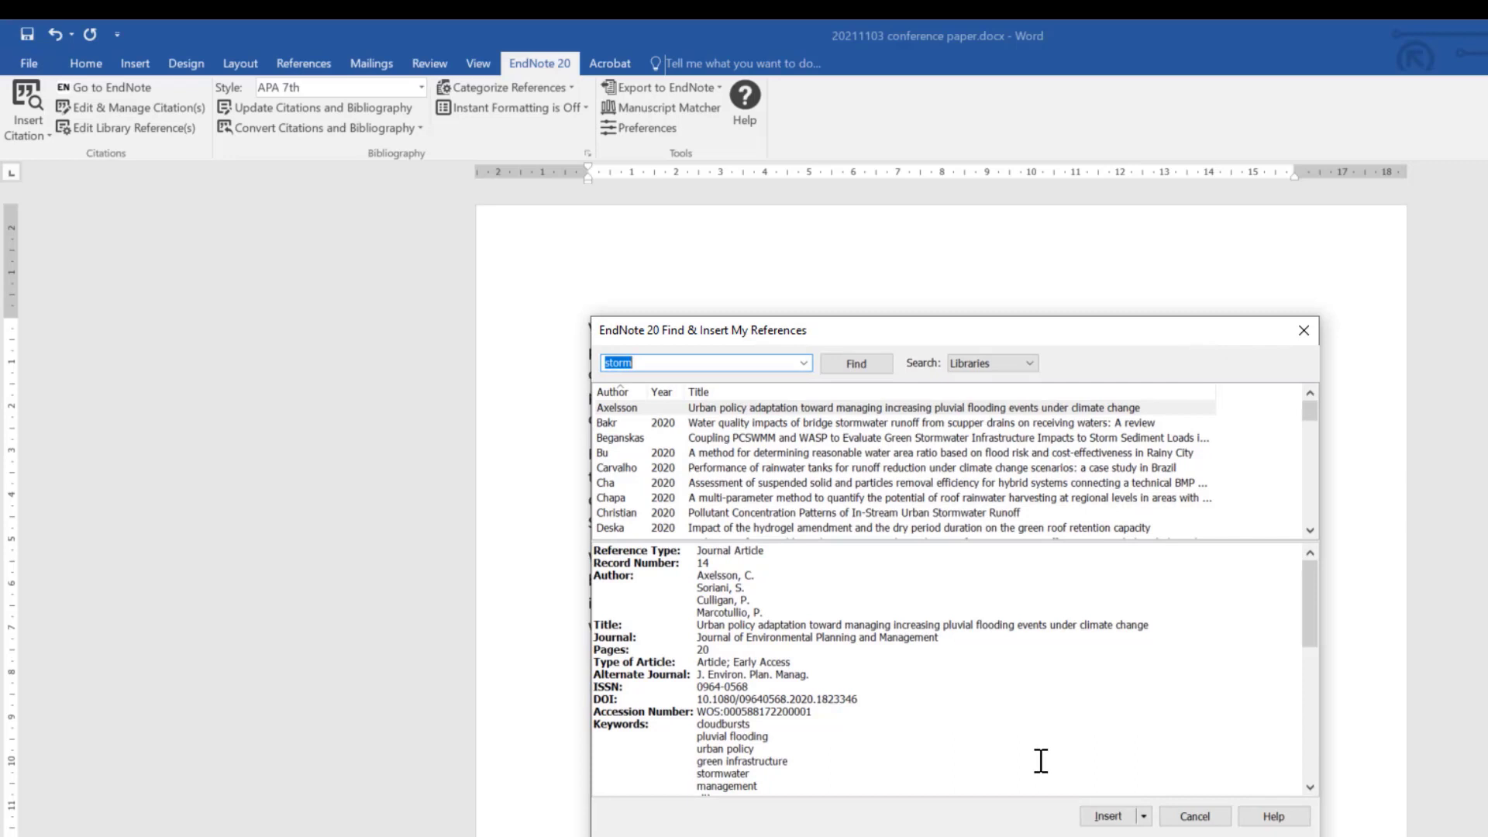
text(drainage)
key(Return)
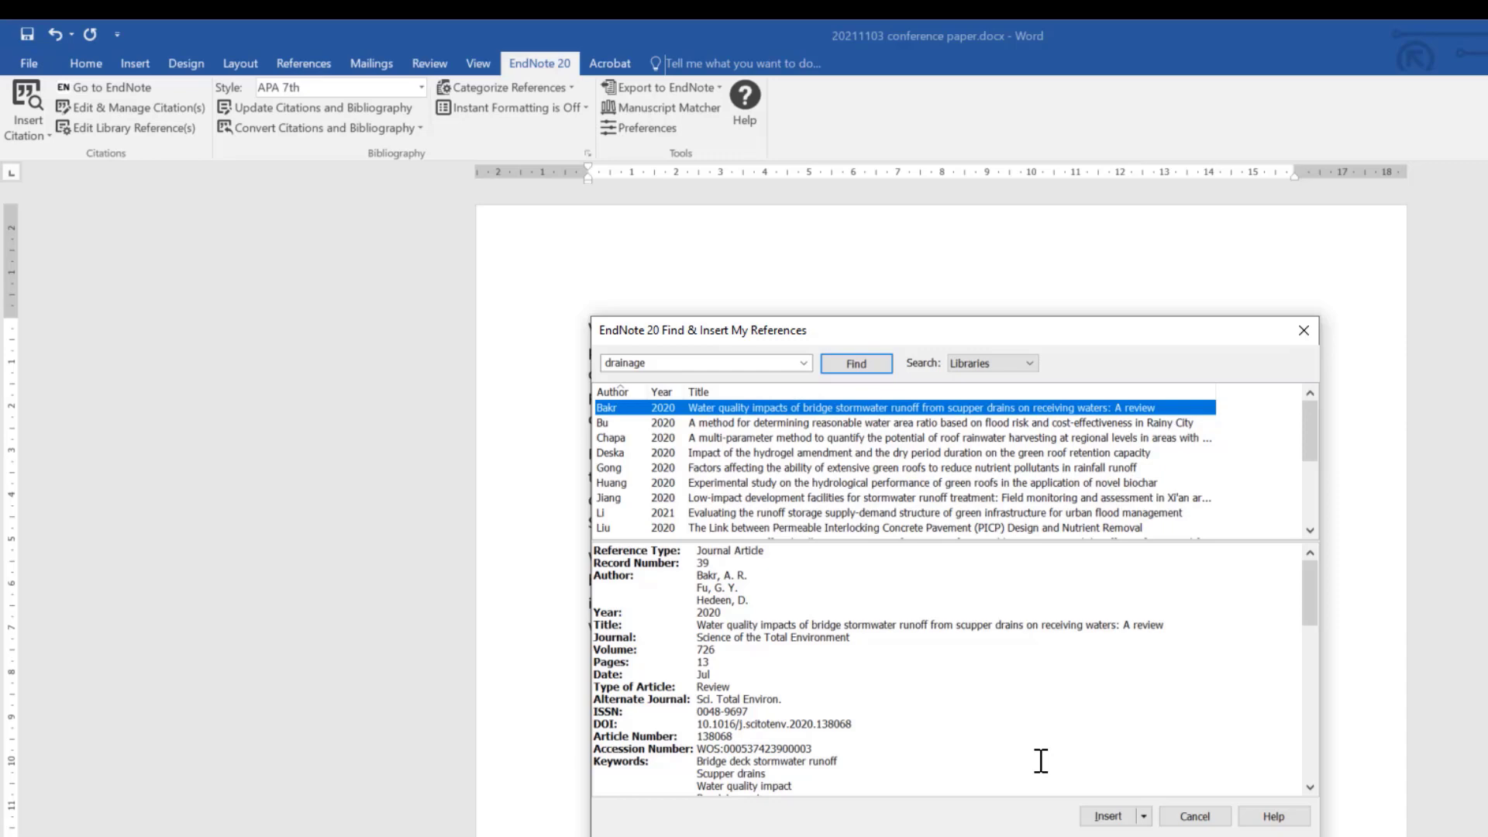
click(1104, 816)
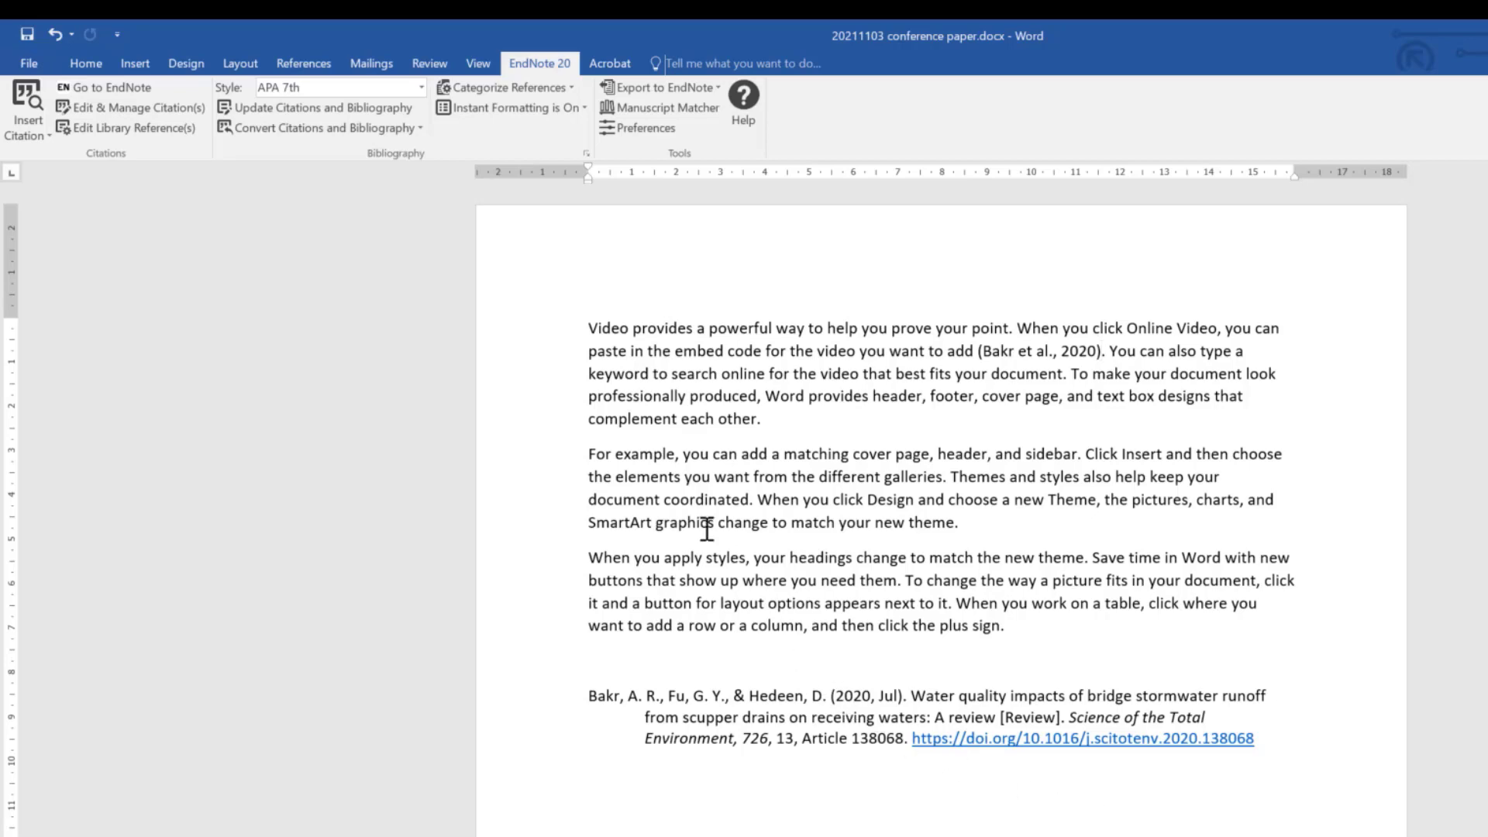
double_click(550, 330)
drag(550, 470, 548, 768)
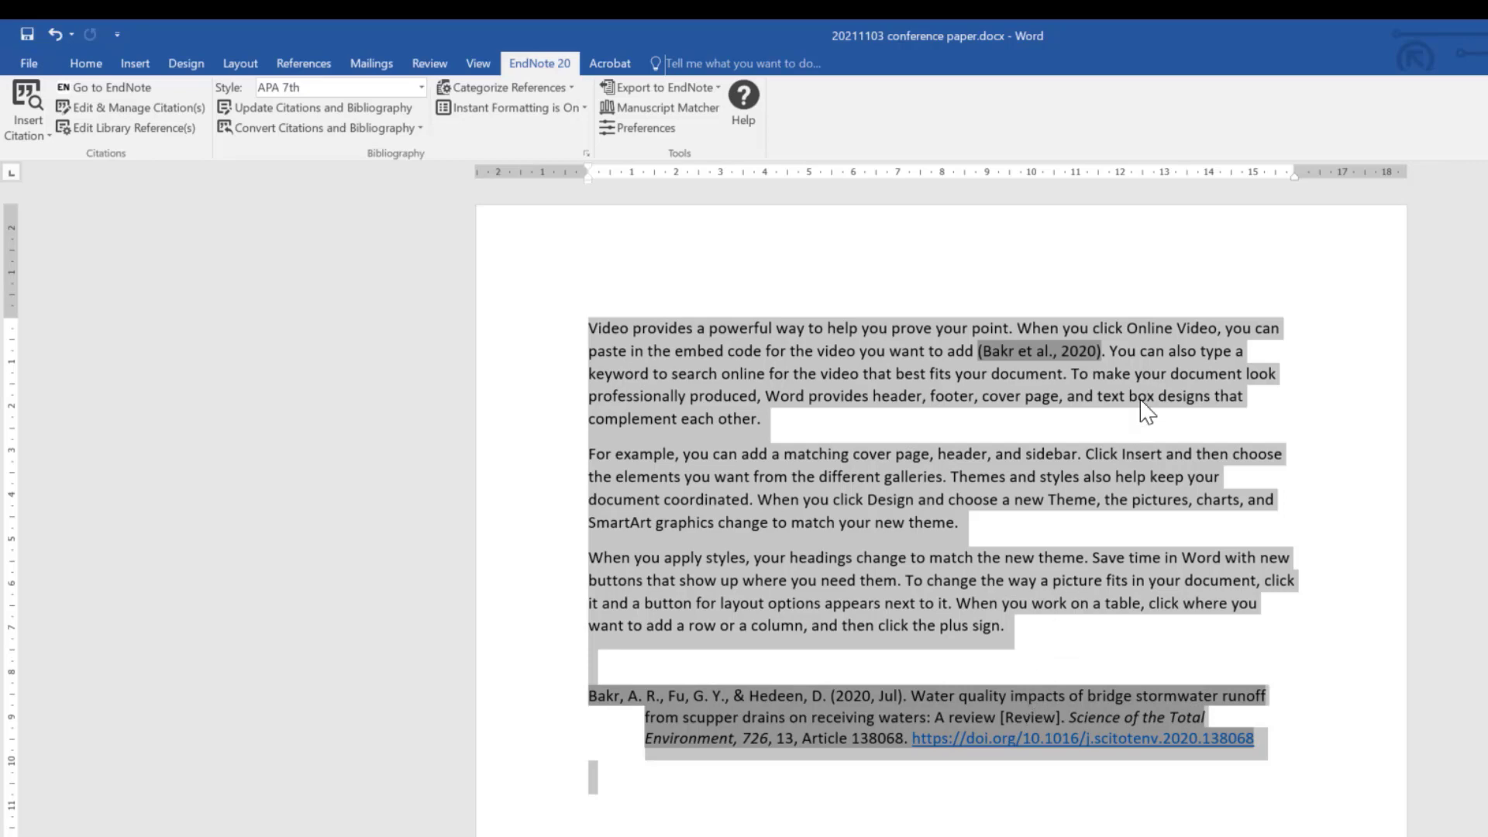
click(525, 332)
drag(522, 329, 528, 428)
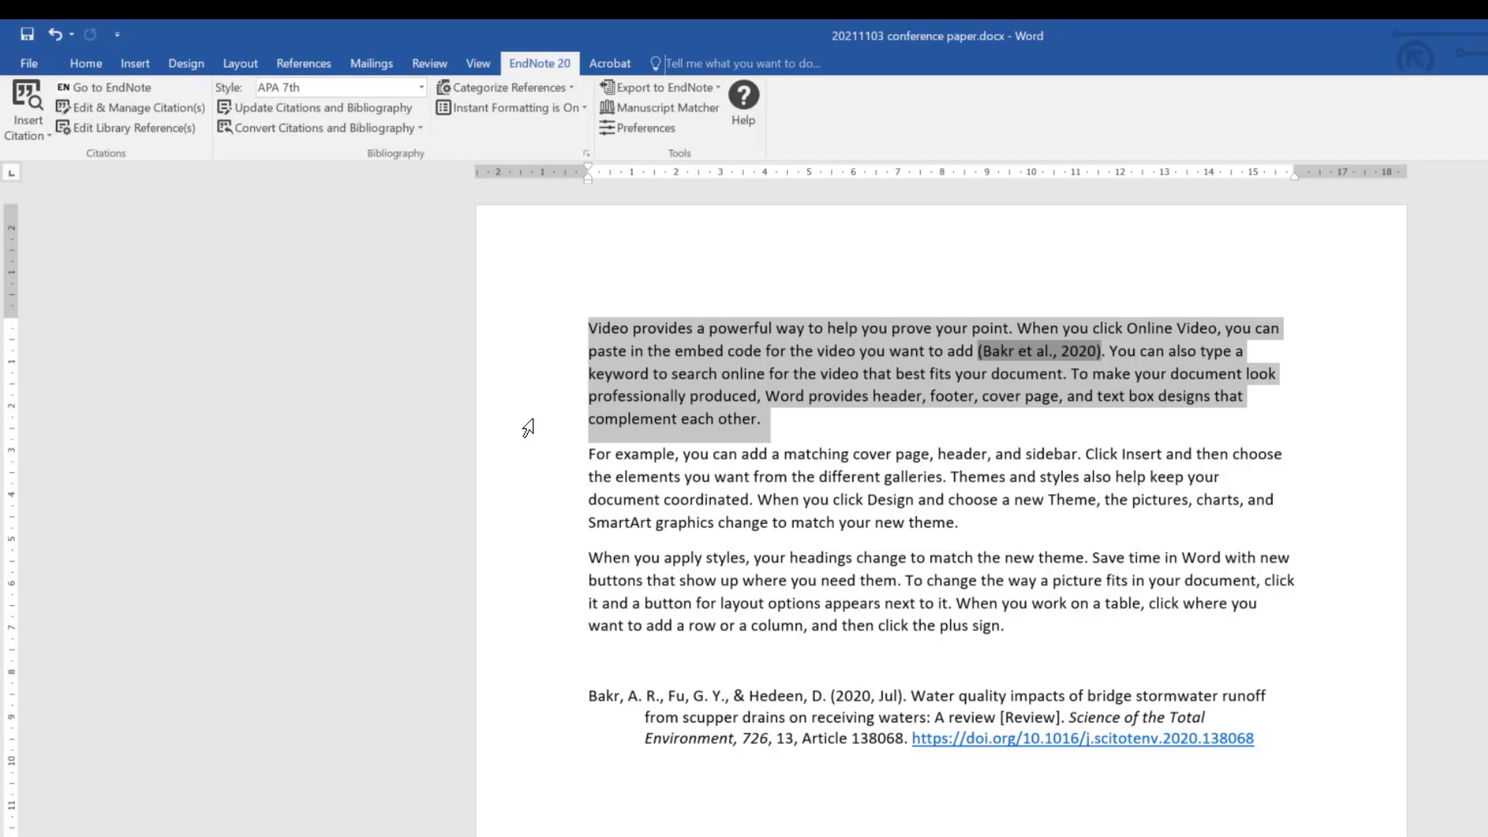
- Insert one combined Gong 2020 and Moruzzi 2020 citation after 'other' in the first paragraph
click(757, 421)
click(16, 100)
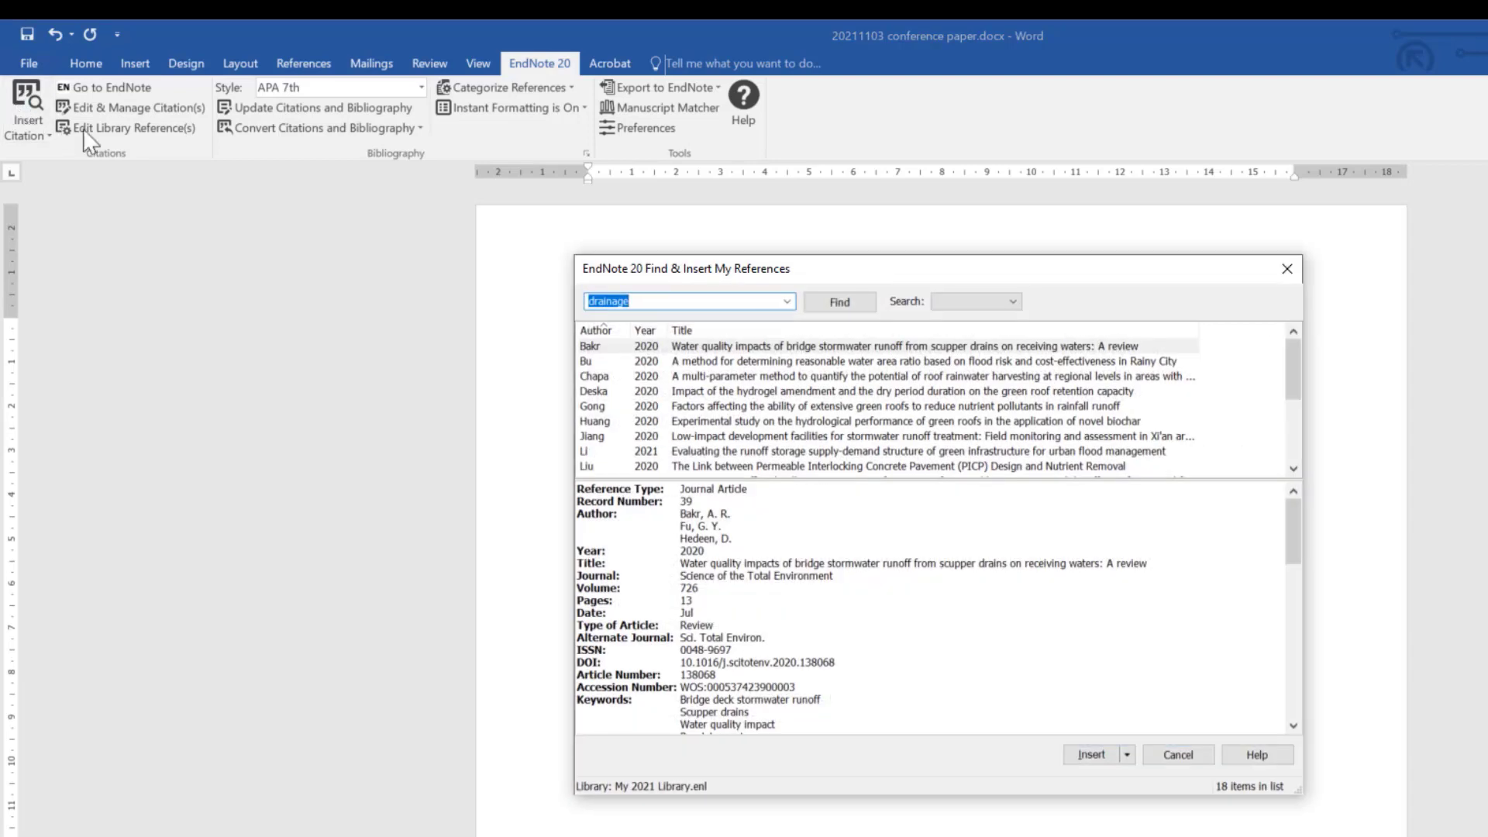
scroll(839, 419, down, 1)
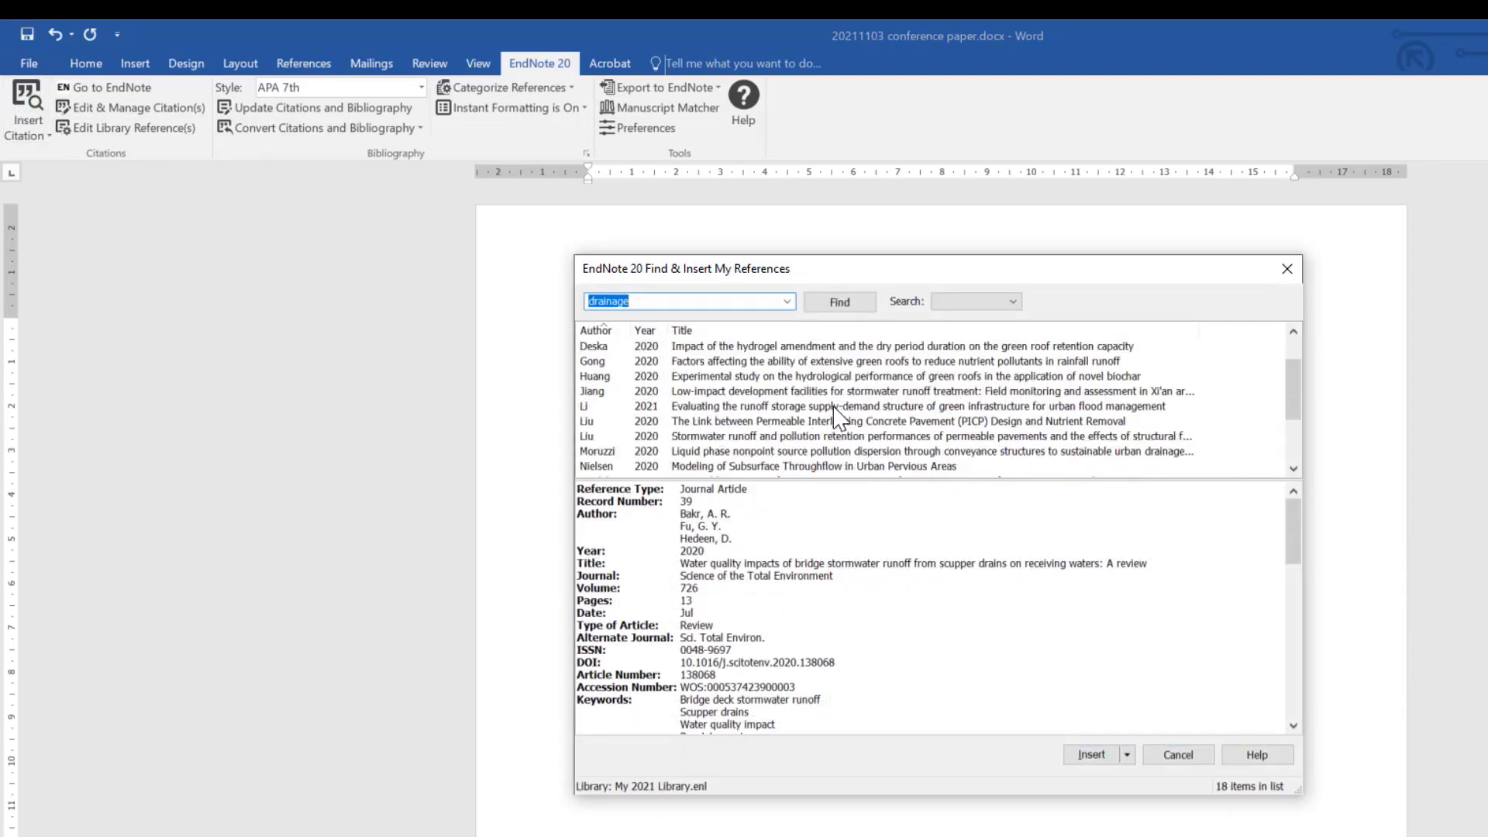
click(744, 362)
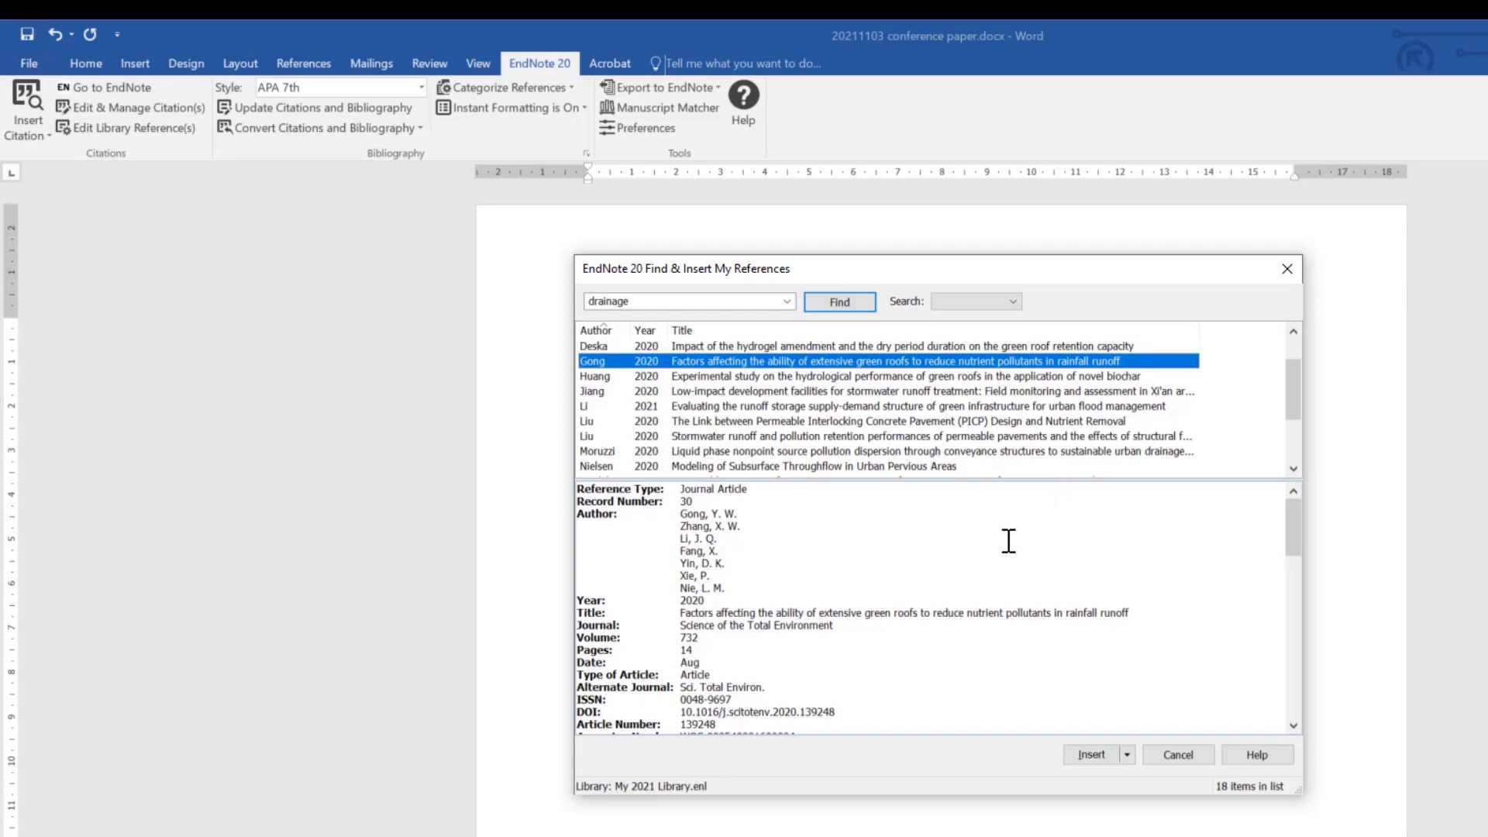
scroll(1008, 540, down, 9)
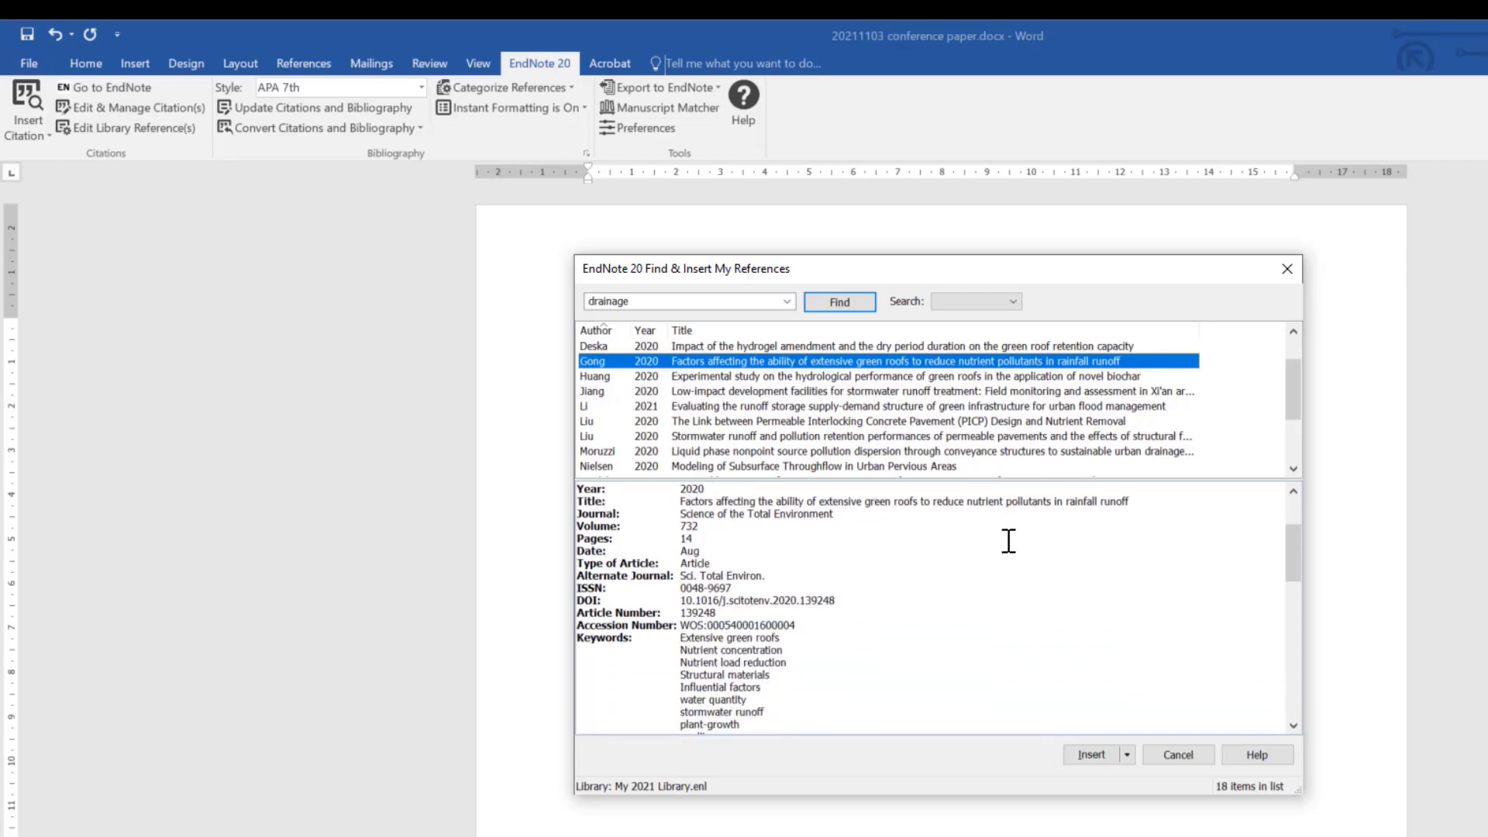
scroll(1008, 540, down, 10)
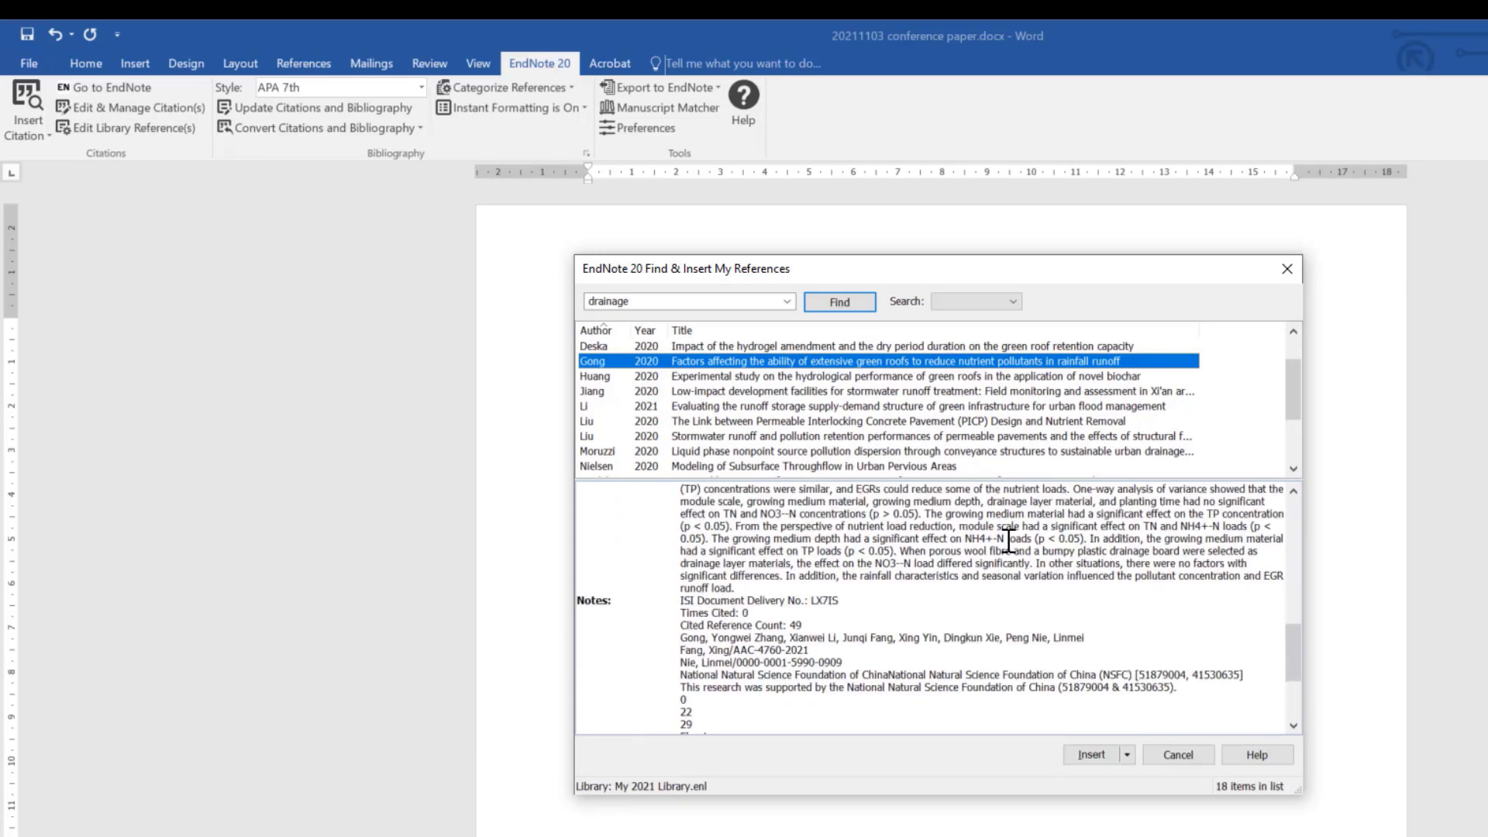
scroll(1008, 540, up, 20)
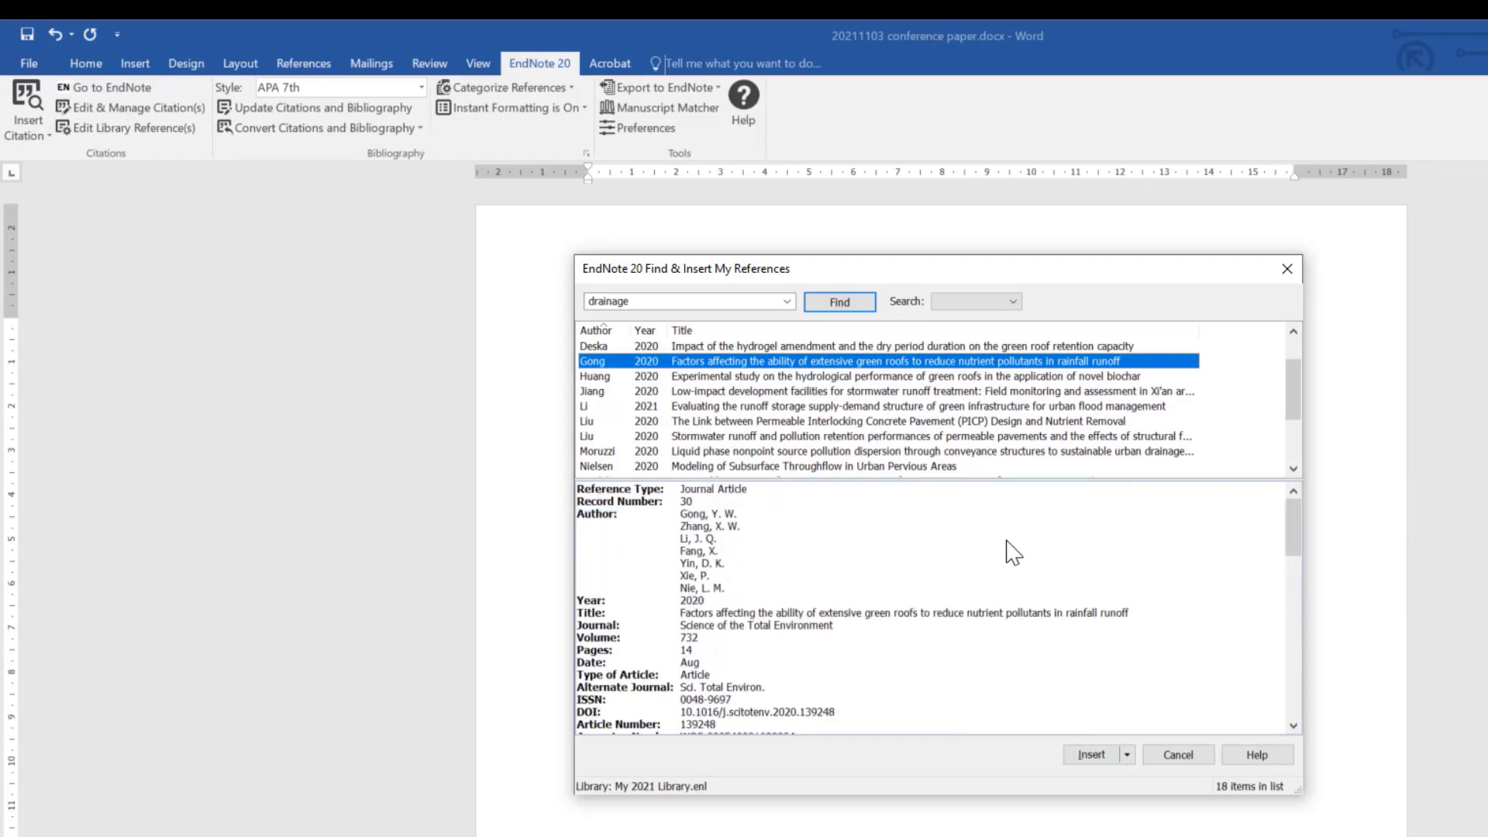
ctrl+click(810, 450)
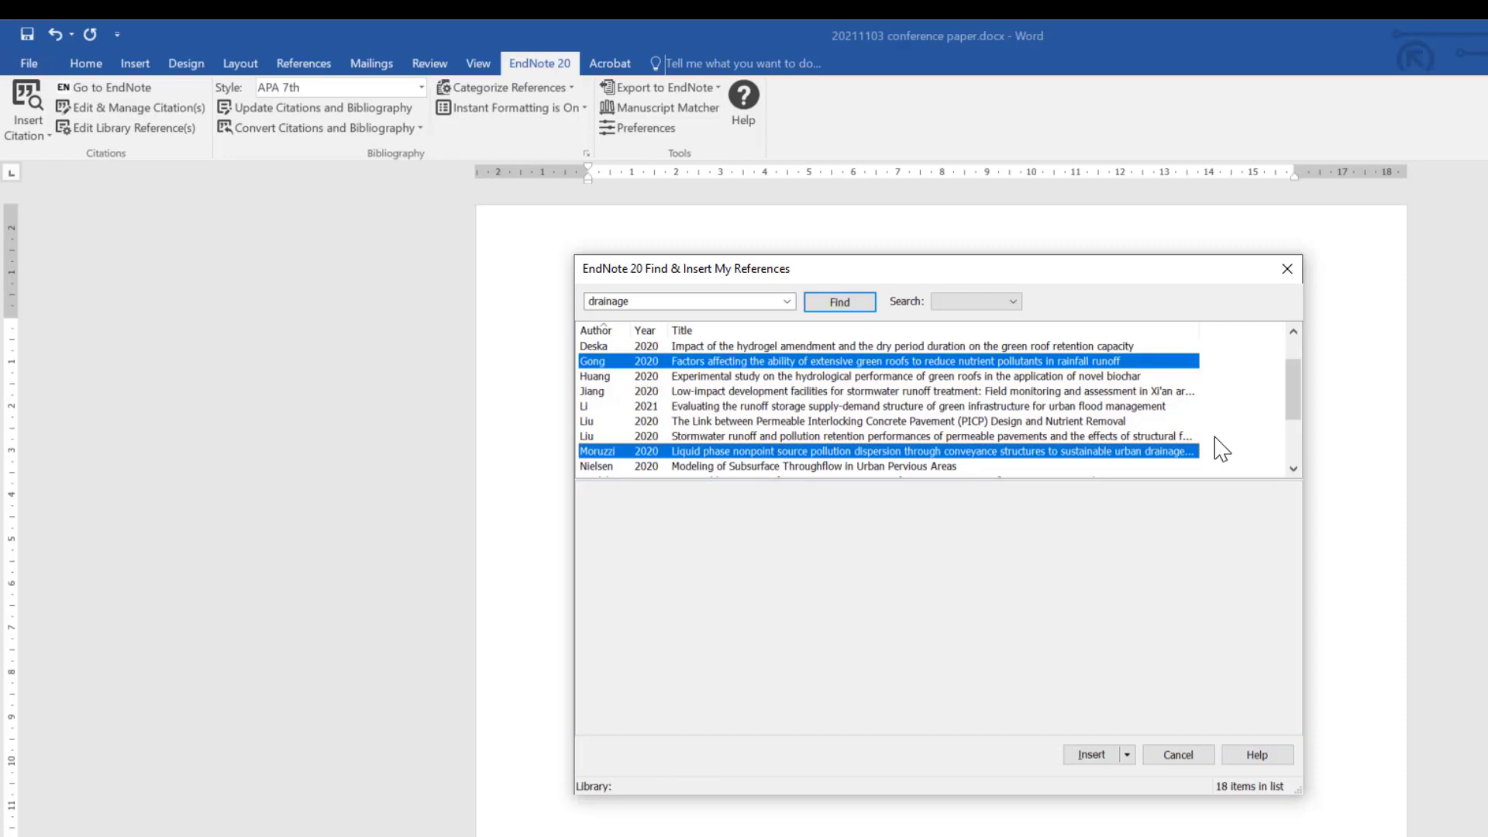
click(1092, 755)
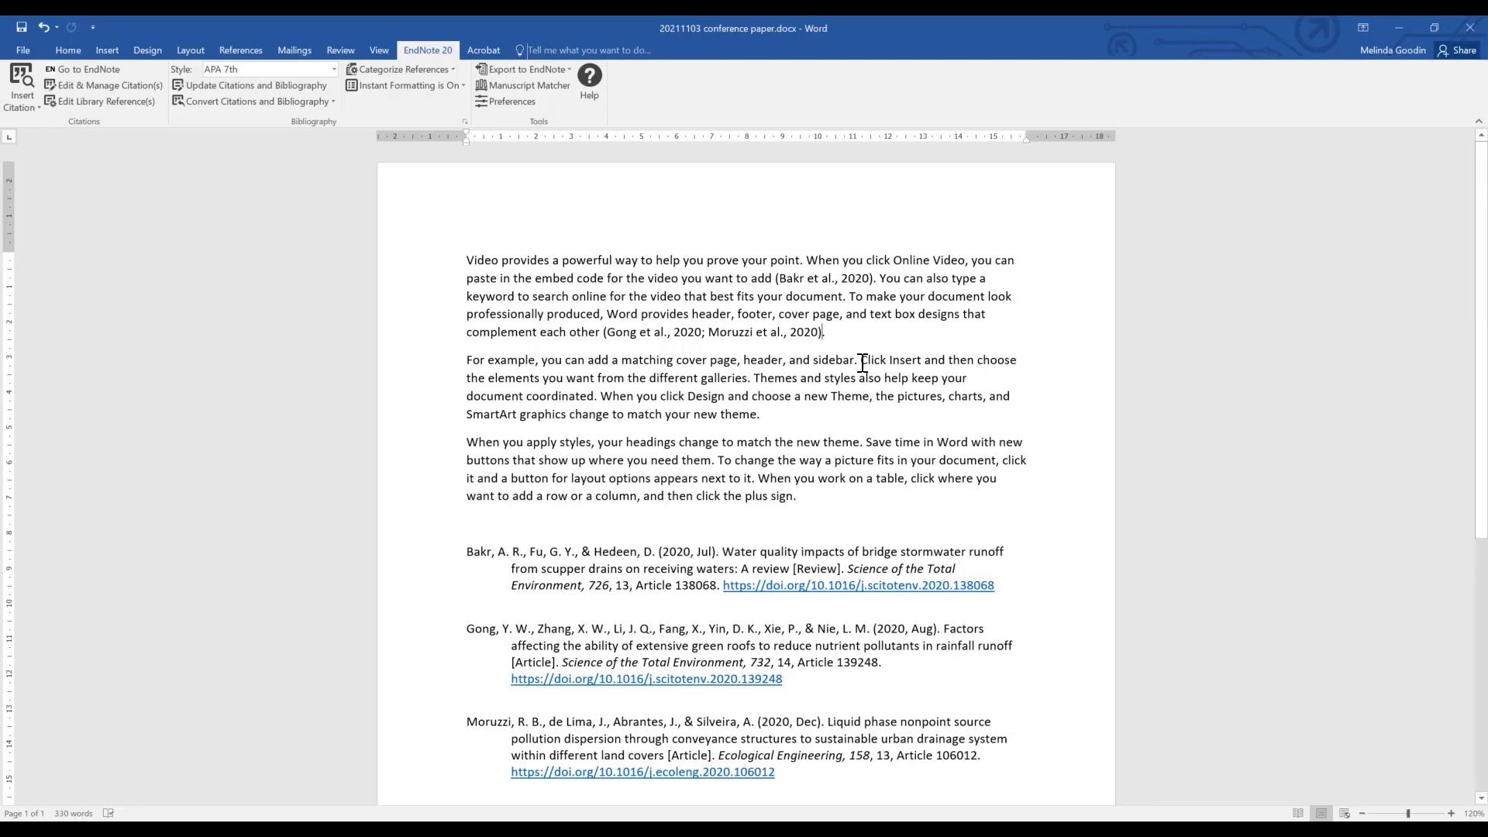
- Place the cursor before 'Click' in the second paragraph
click(861, 361)
- Insert the Yang & Chui 2020 SWMM citation at the start of the second paragraph's sentence
click(17, 85)
scroll(524, 332, down, 3)
scroll(524, 332, down, 1)
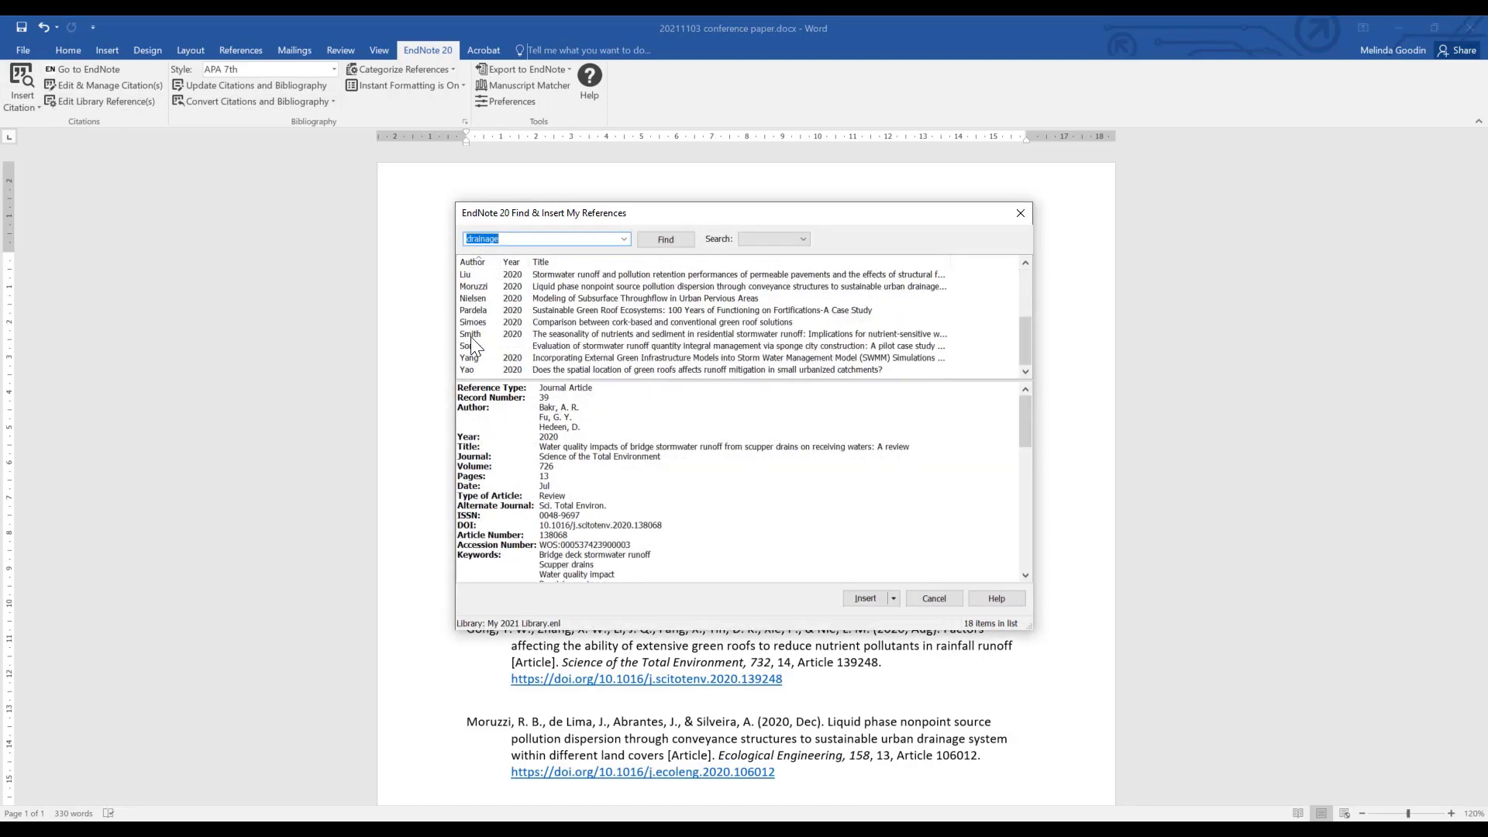
click(471, 360)
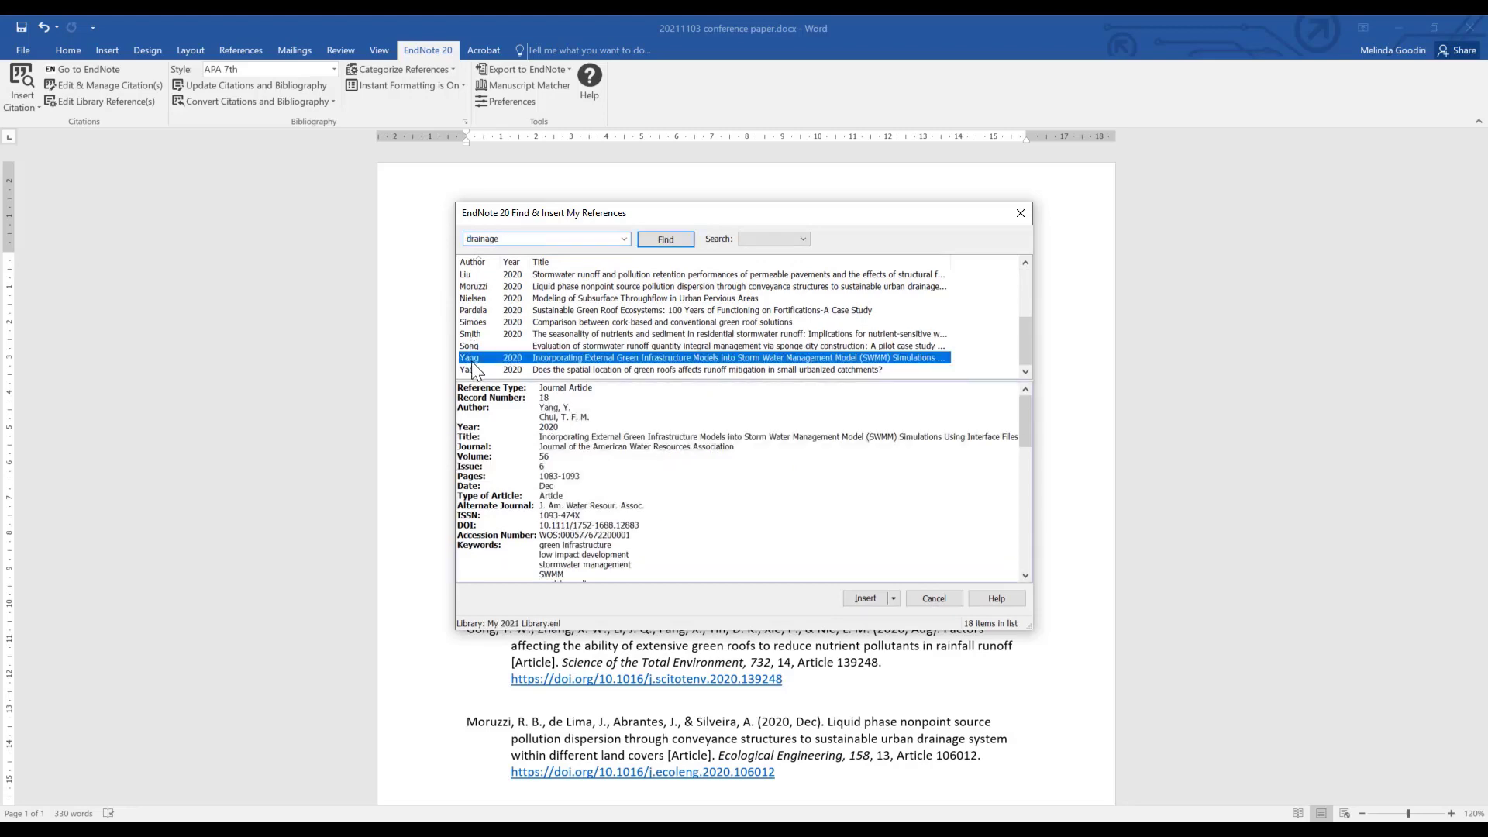
click(865, 598)
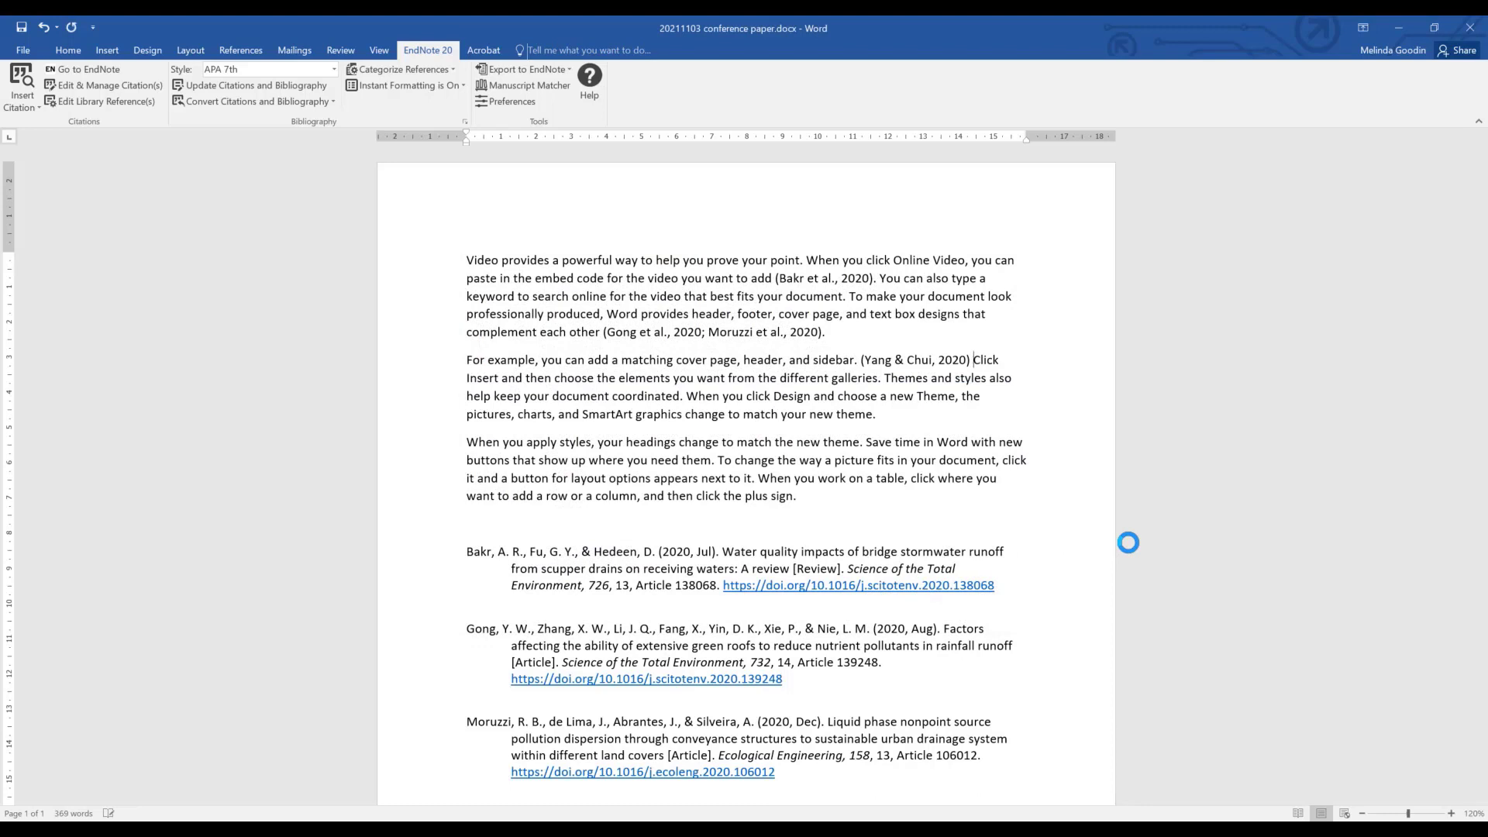
- Add 'says' after the citation and make 'Click' lowercase 'click'
text(says)
key(Delete)
text(c)
scroll(974, 364, down, 4)
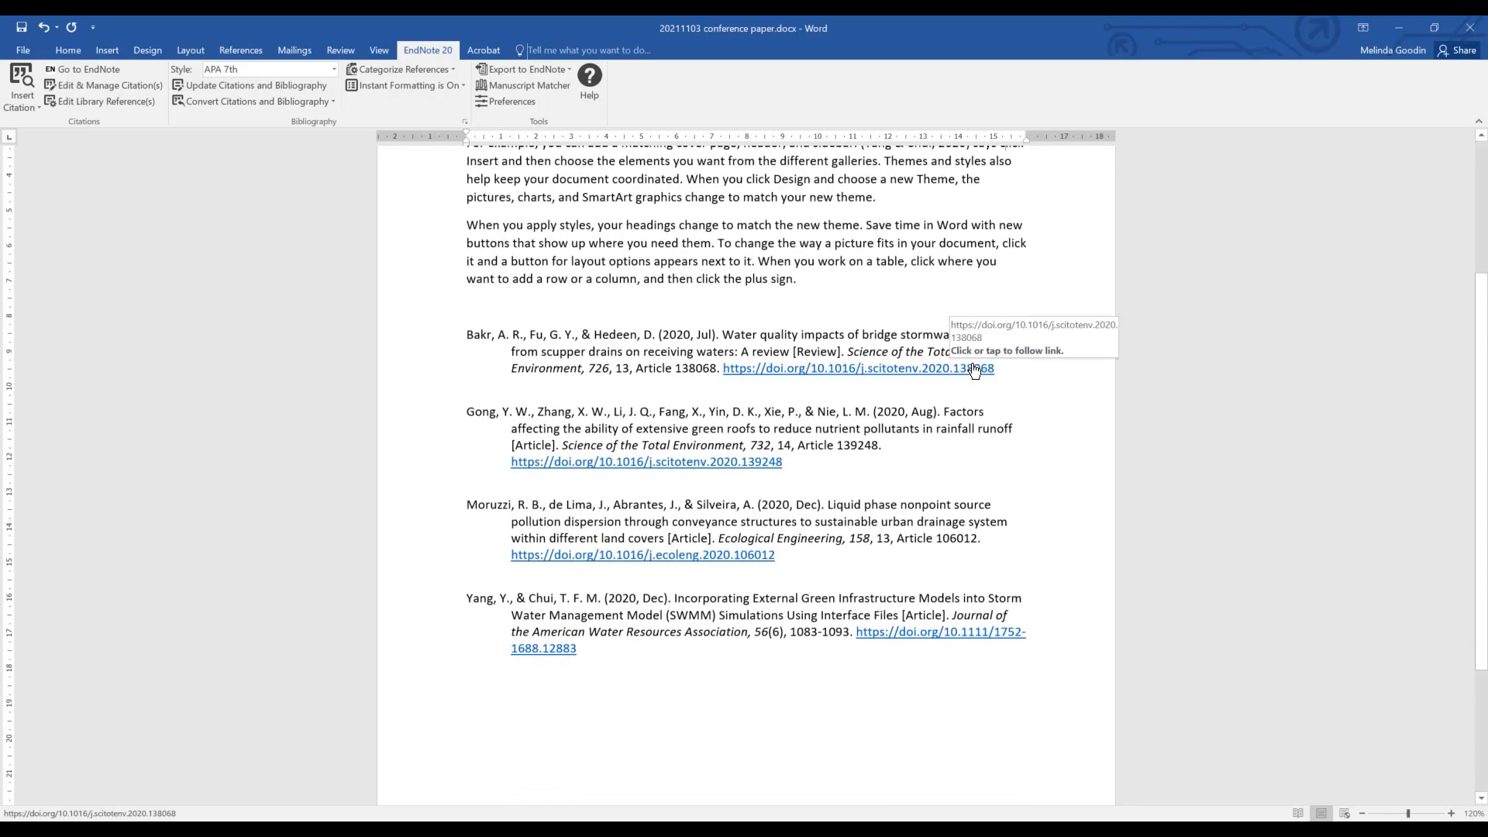
scroll(974, 366, up, 3)
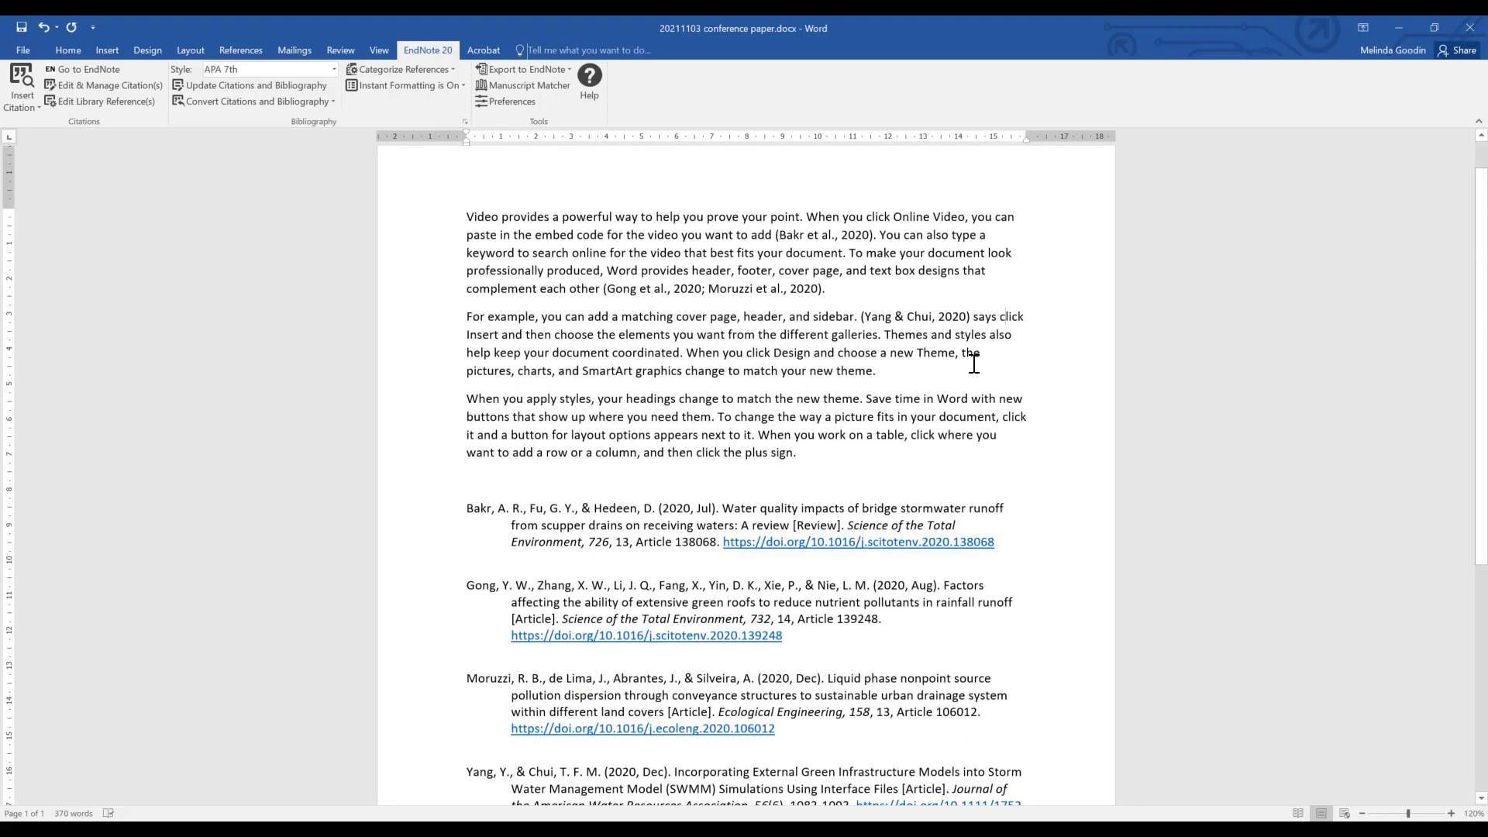
- Display the Yang & Chui citation as Author (Year), so it reads 'Yang and Chui (2020)'
click(893, 314)
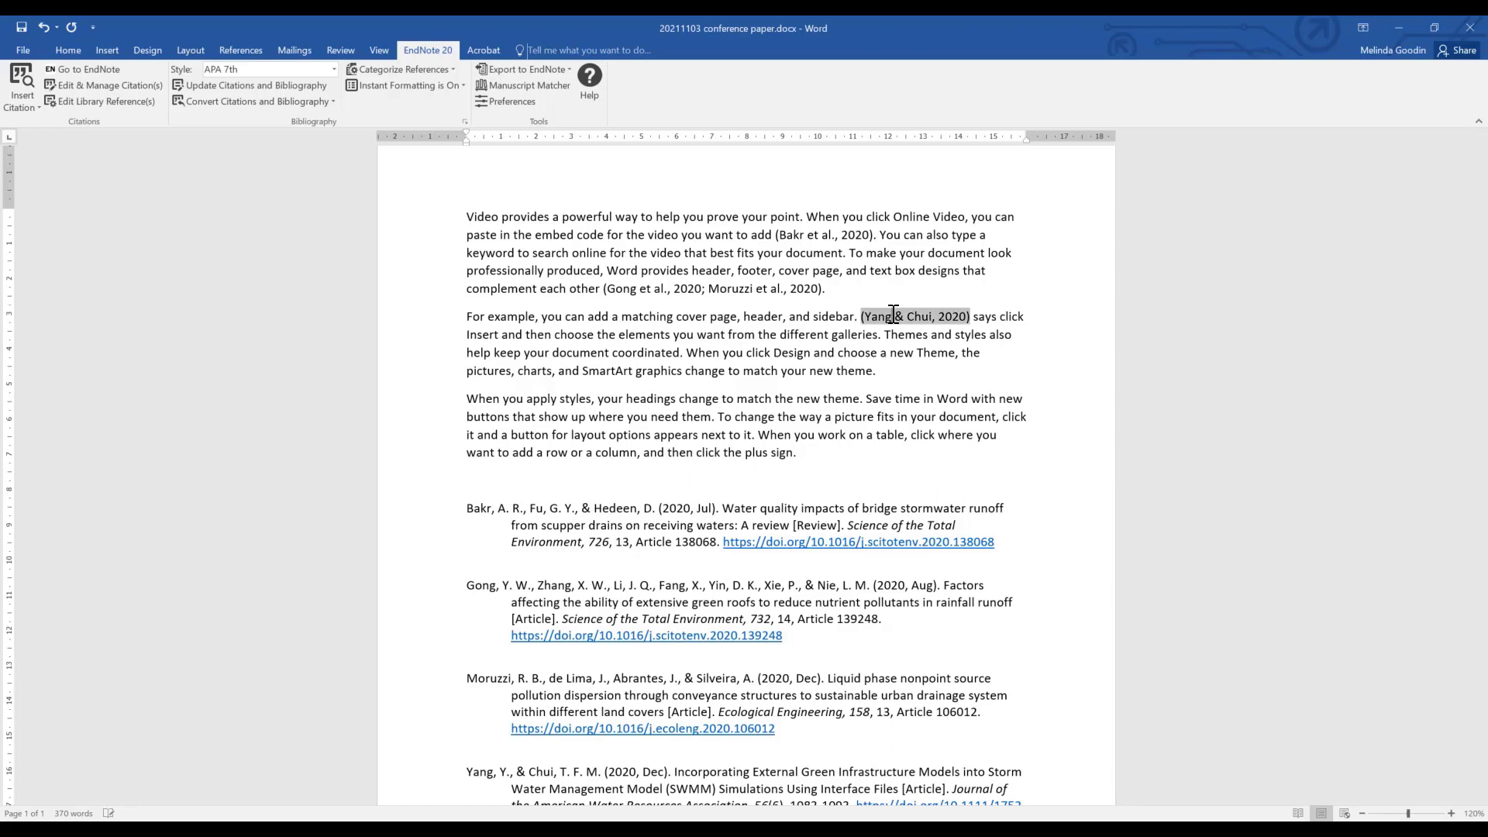
right_click(961, 316)
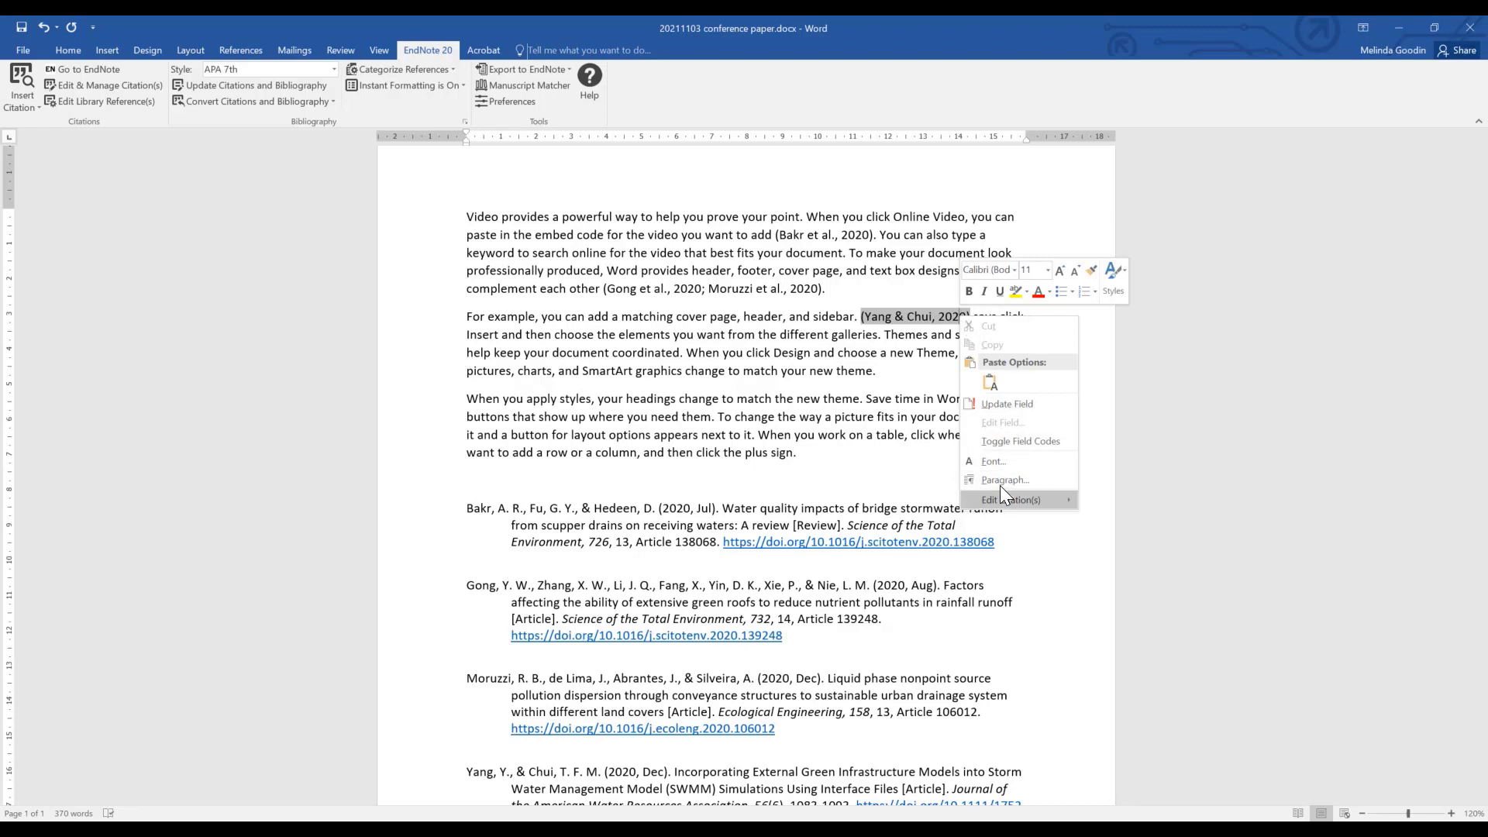
mouse_move(999, 486)
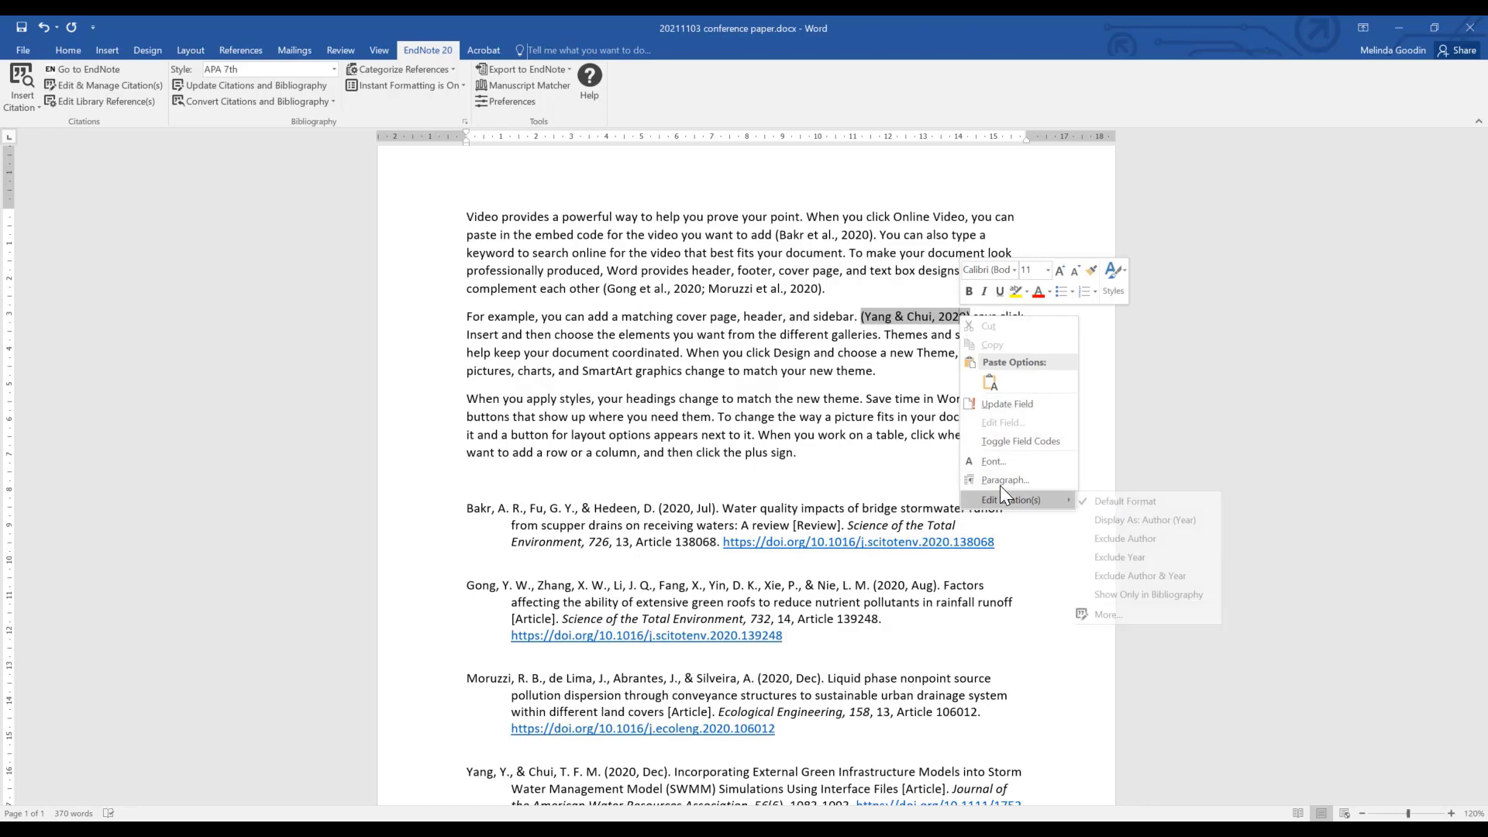
click(1178, 520)
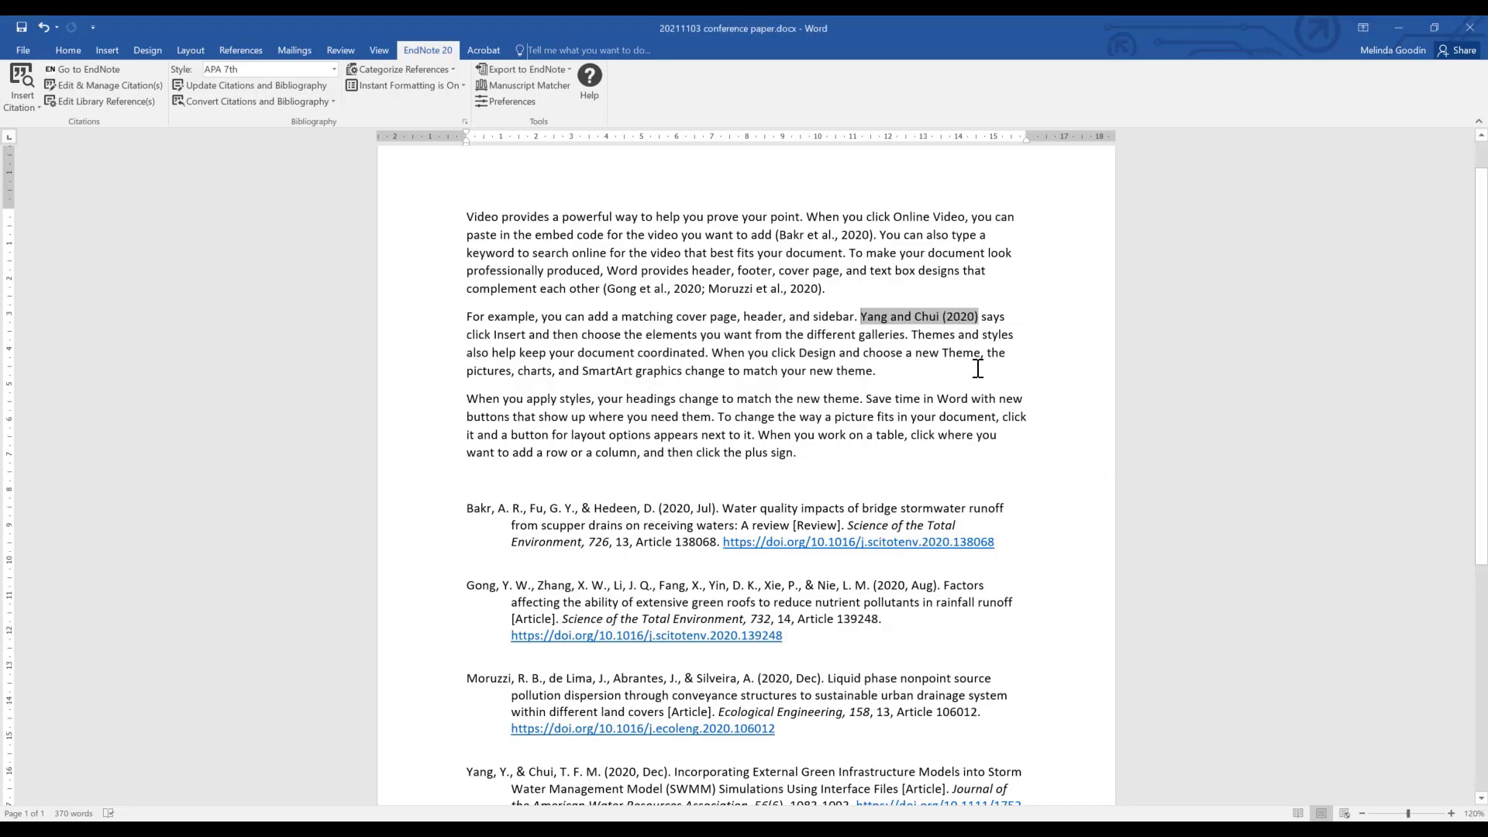
- Insert the (Yao et al., 2020) citation right after 'point' in the opening sentence
scroll(978, 368, down, 3)
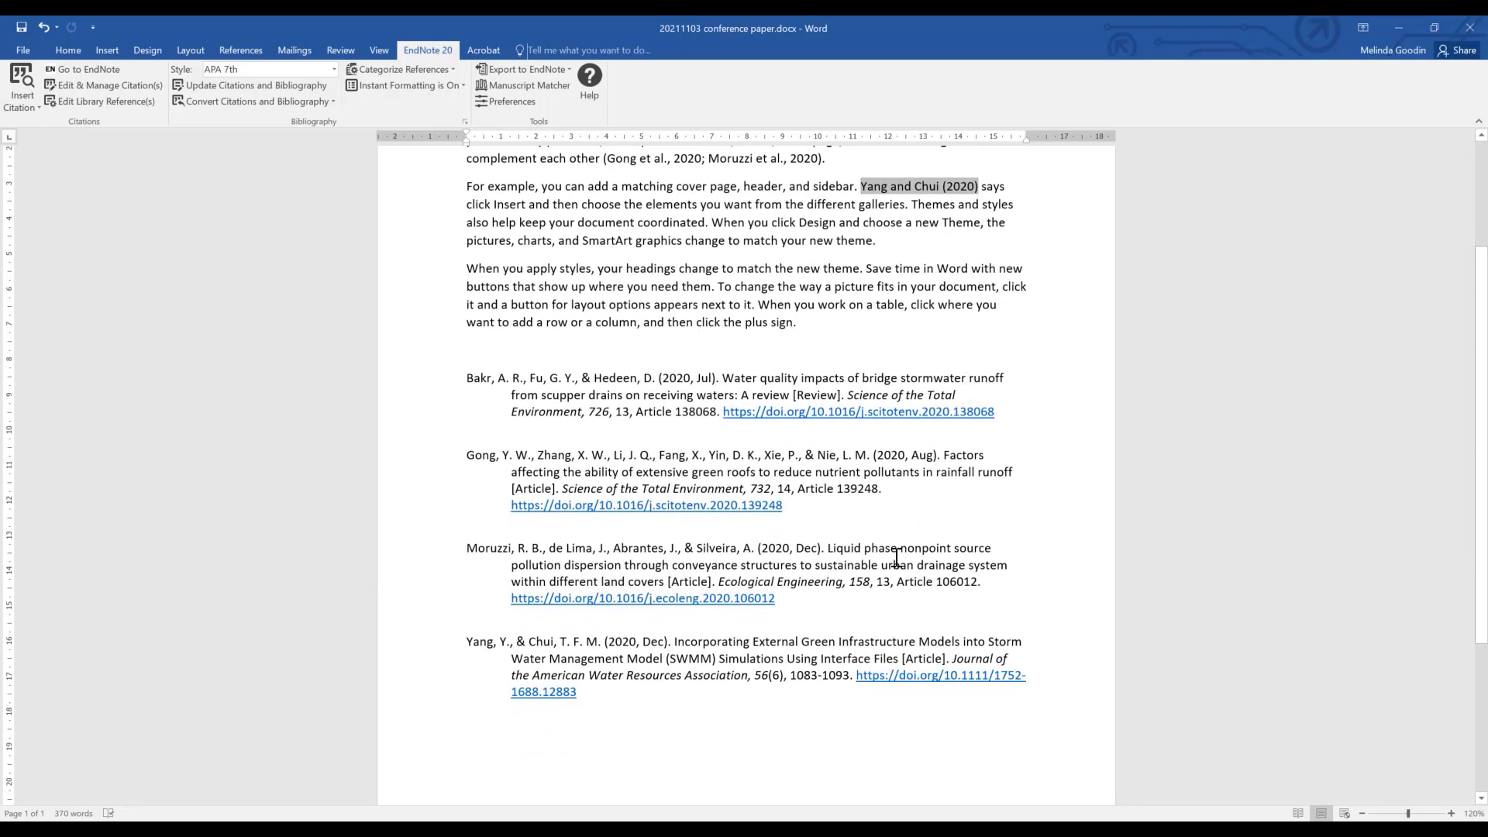
scroll(897, 557, up, 2)
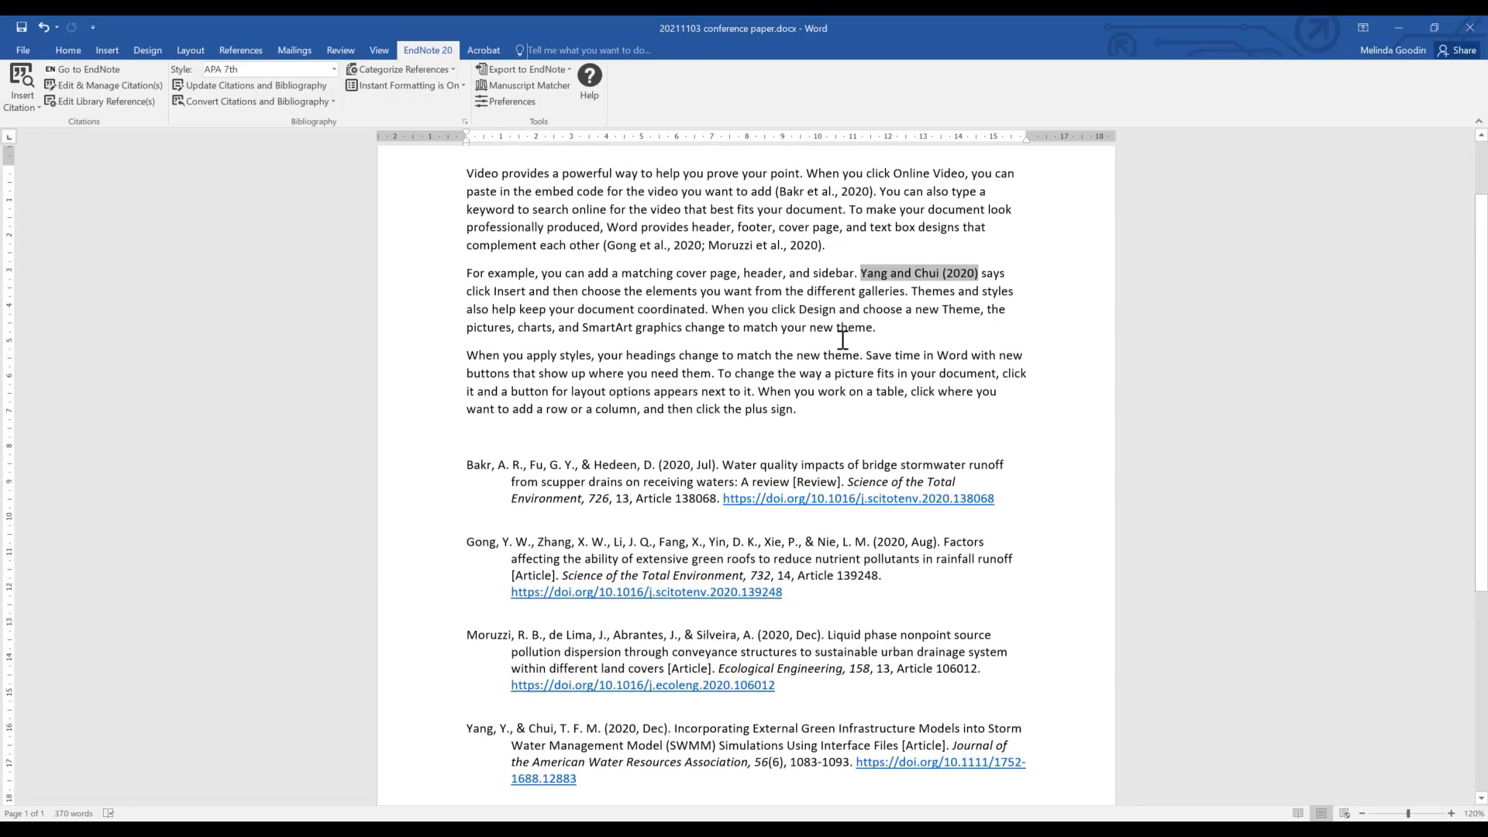
click(801, 172)
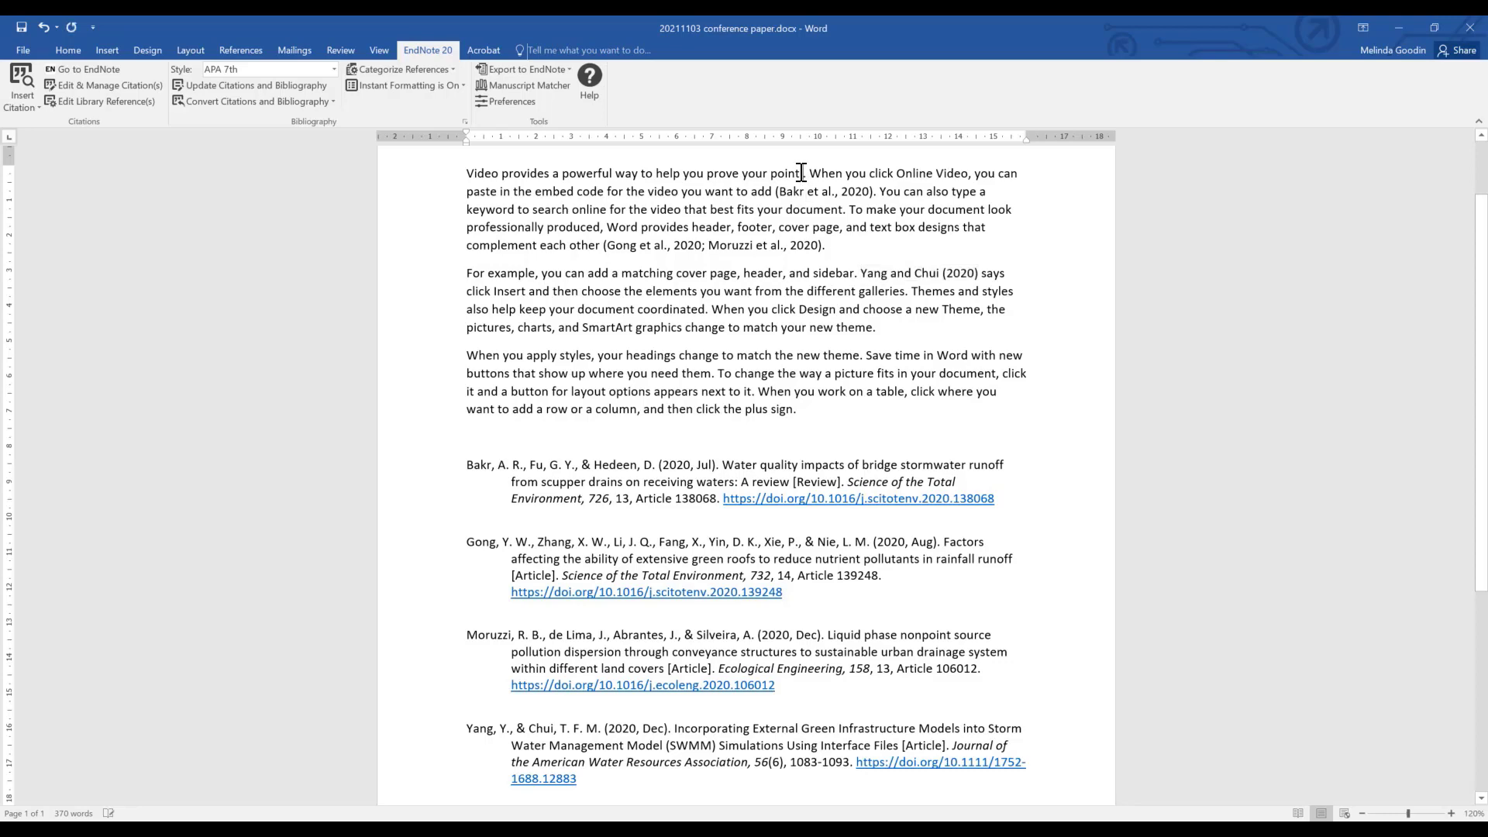
click(18, 76)
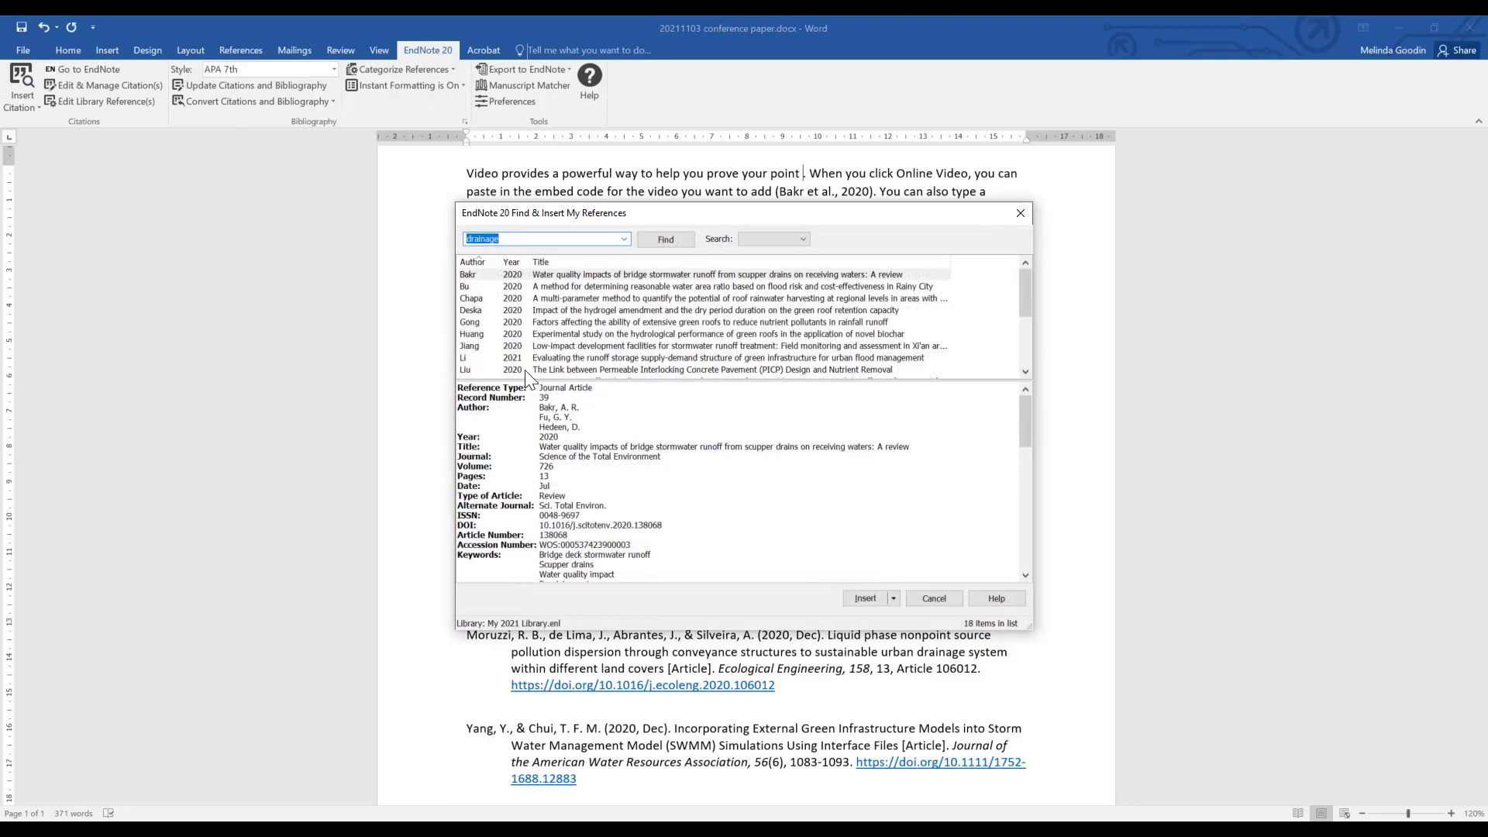
scroll(526, 377, down, 3)
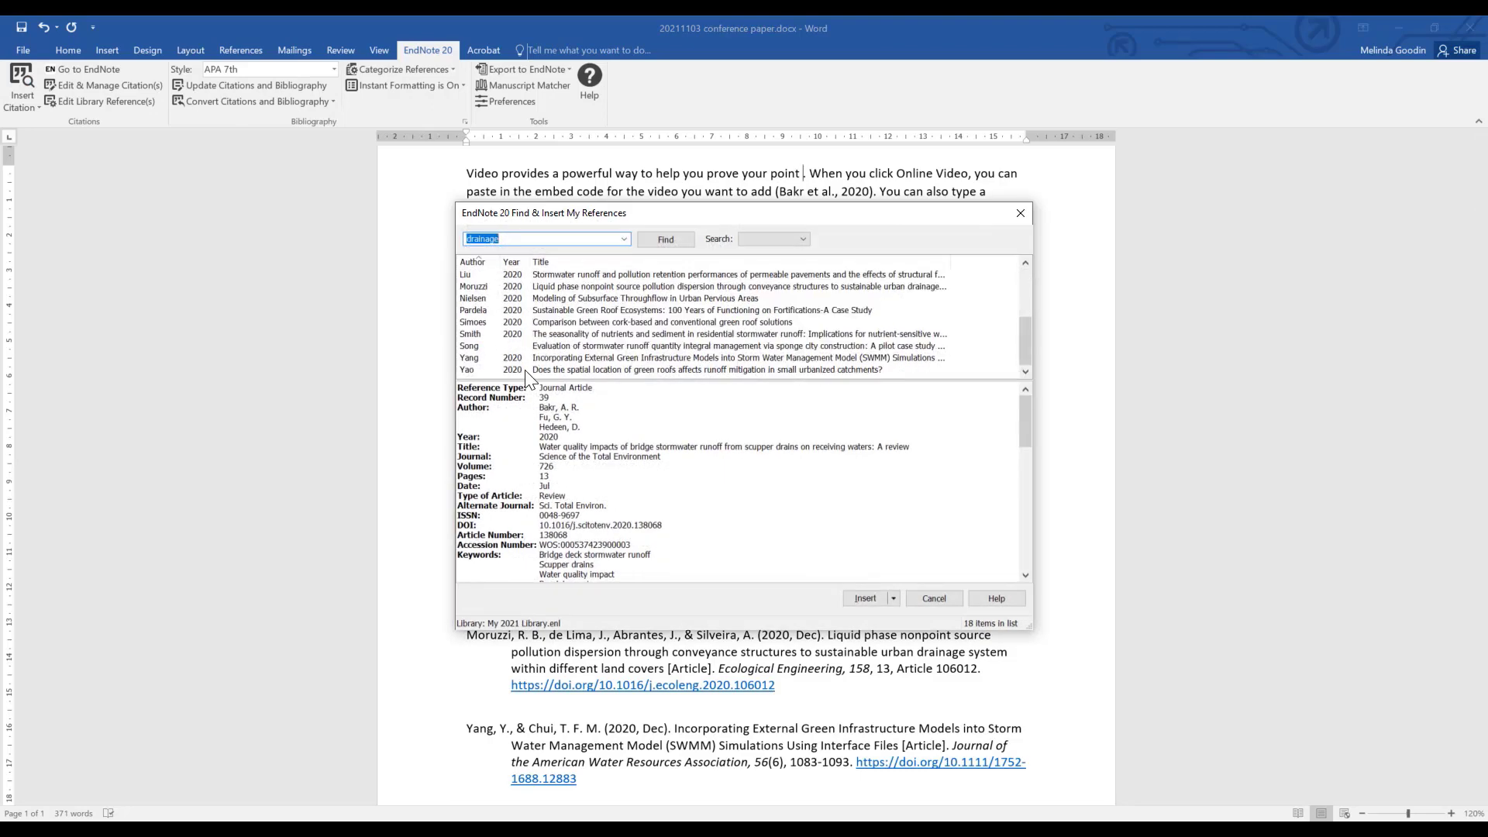
click(526, 371)
click(863, 595)
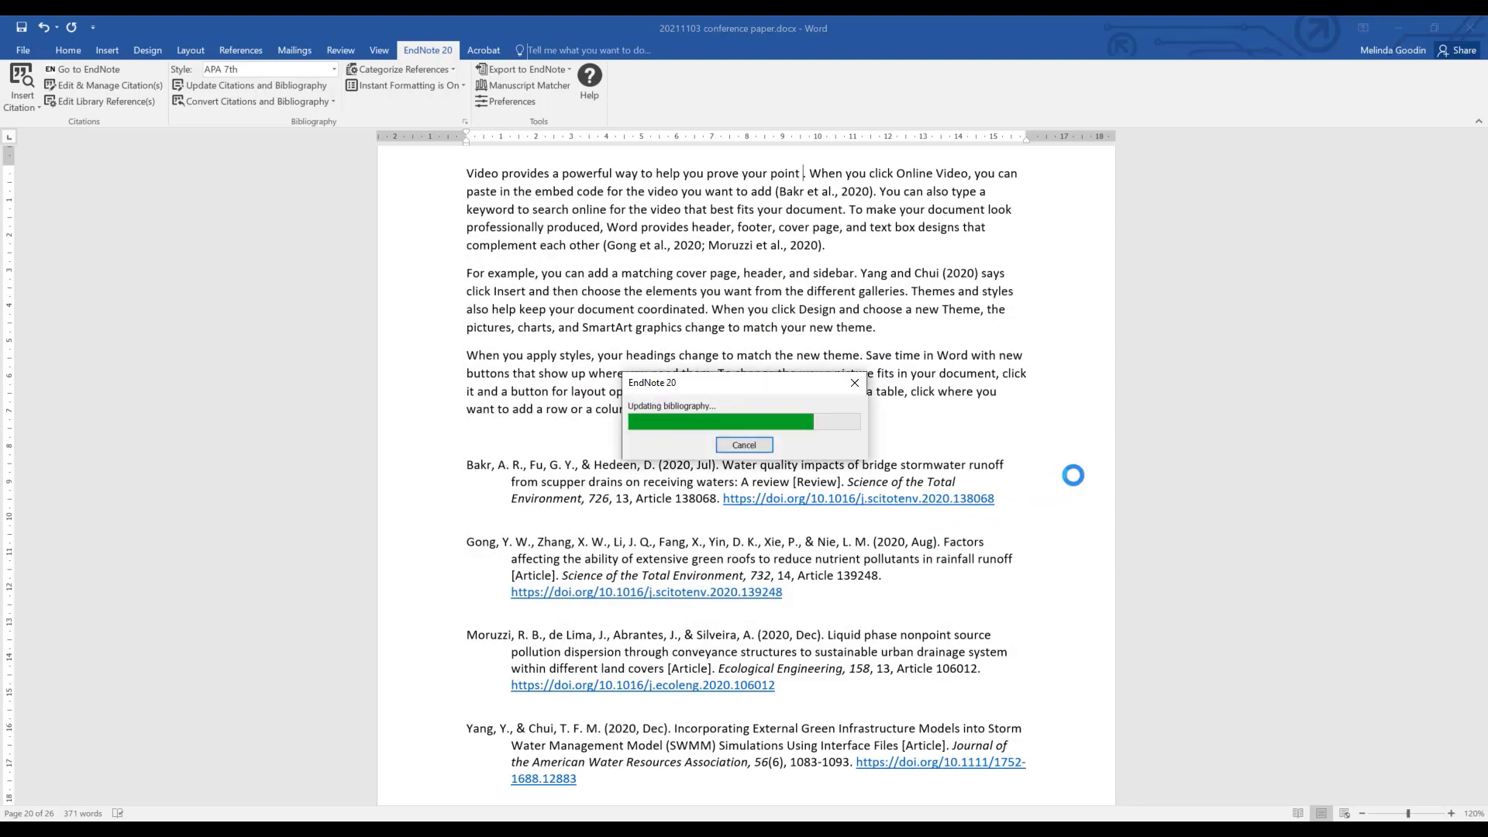
scroll(1073, 474, down, 2)
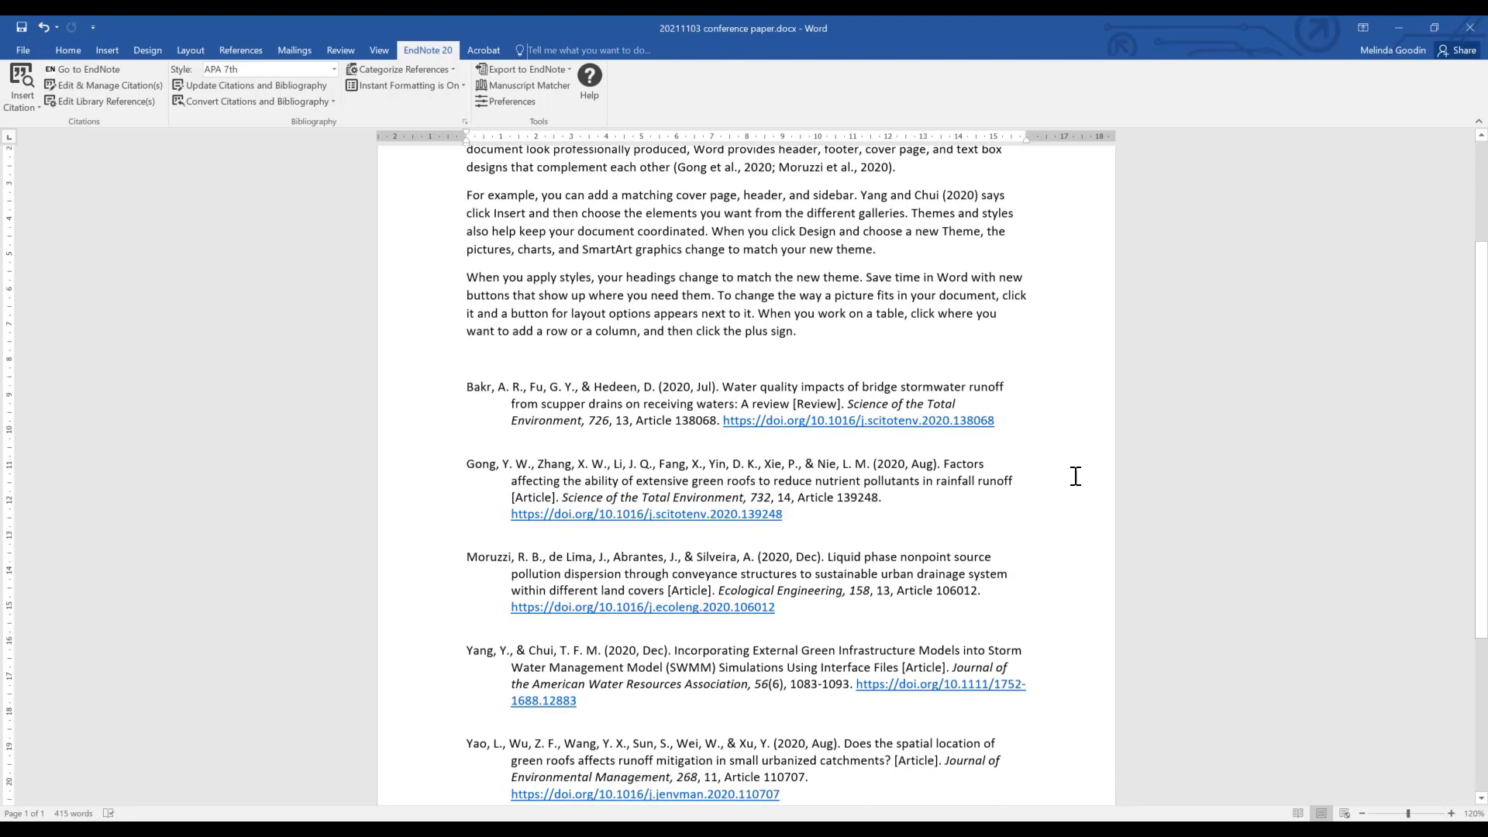
scroll(1073, 475, up, 3)
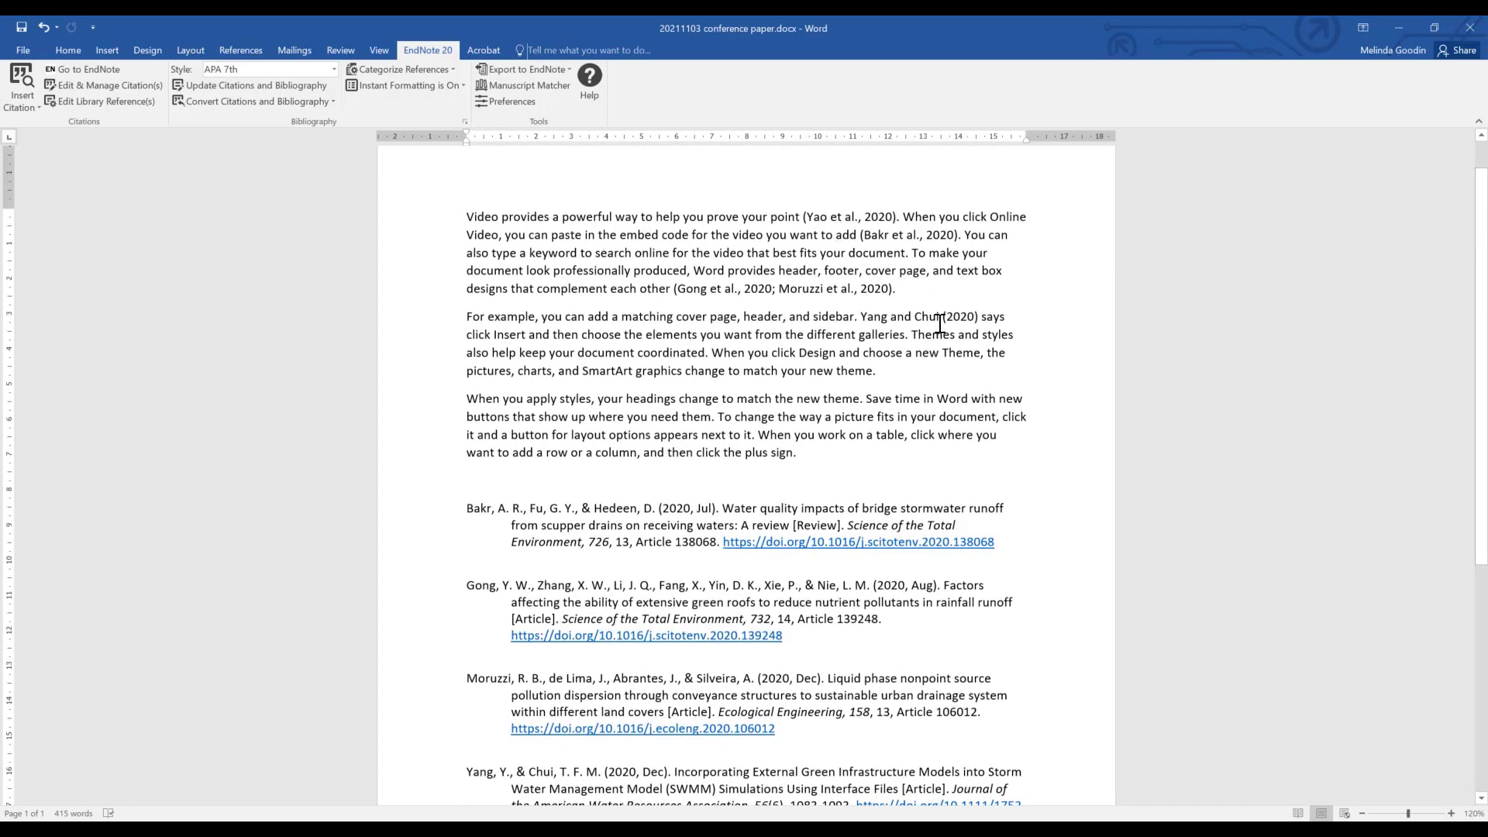
scroll(939, 324, down, 4)
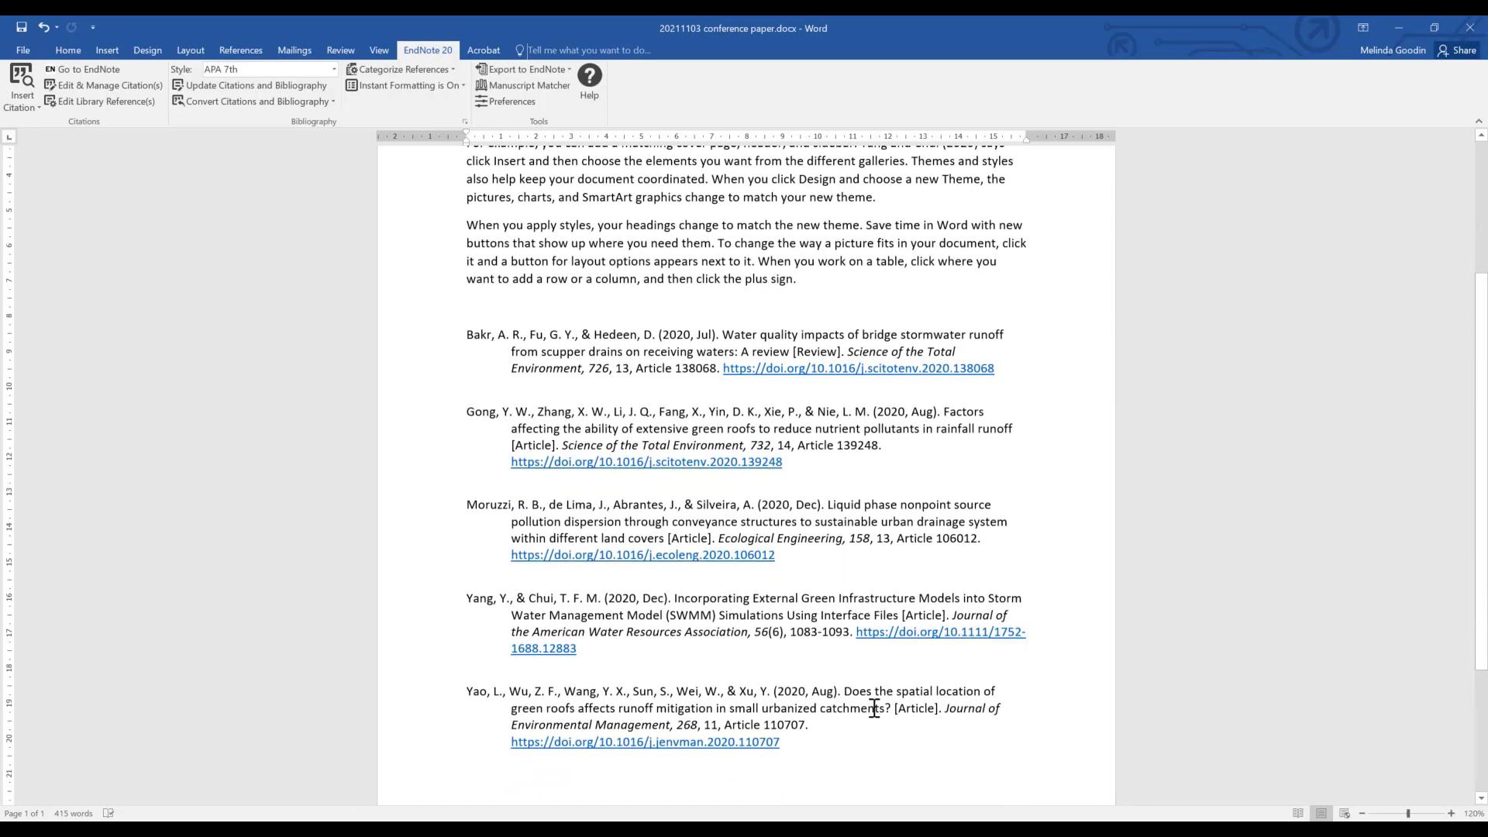
scroll(1073, 774, up, 4)
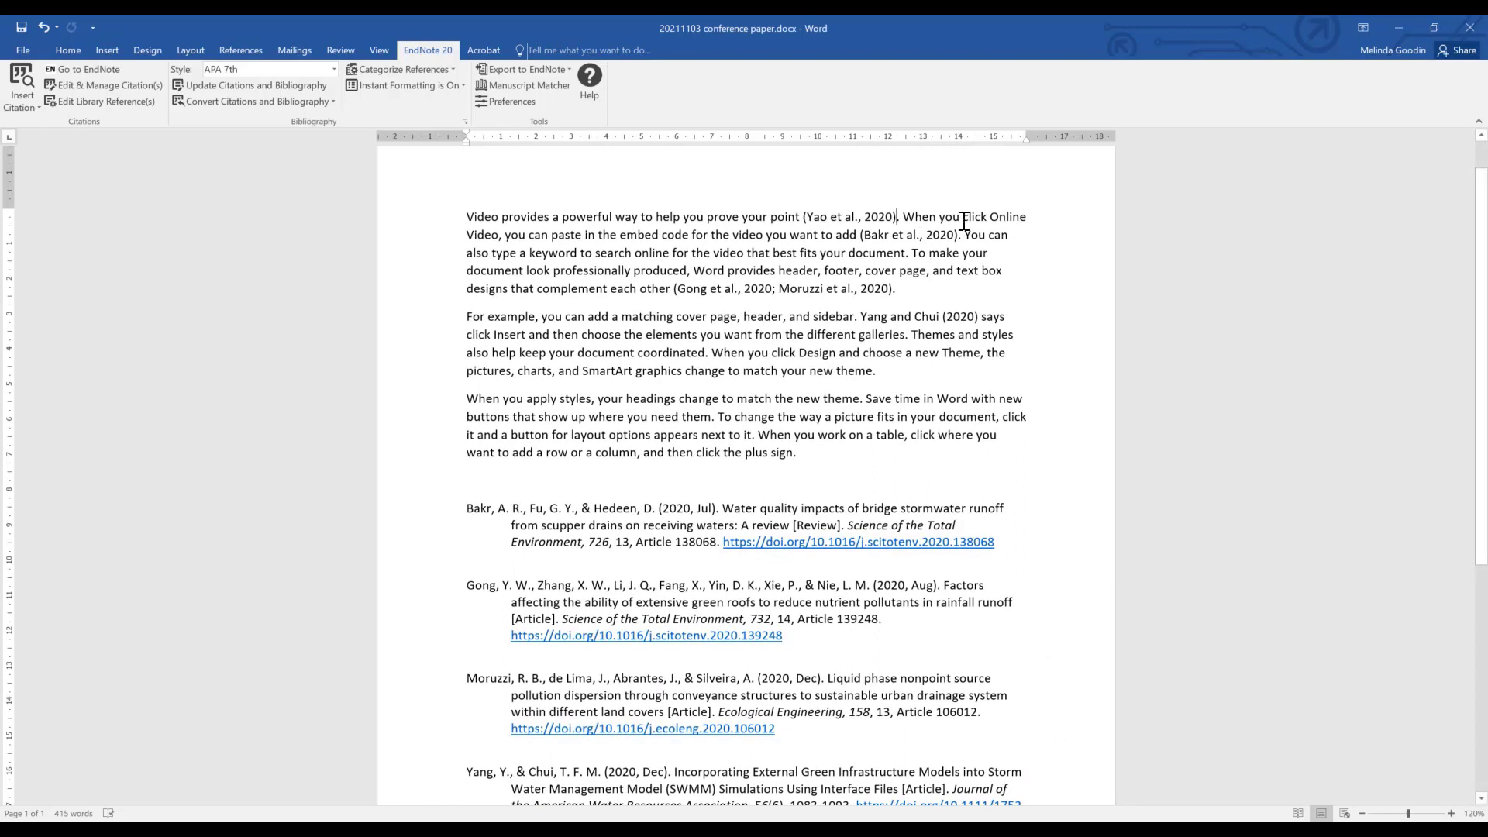
scroll(964, 222, down, 5)
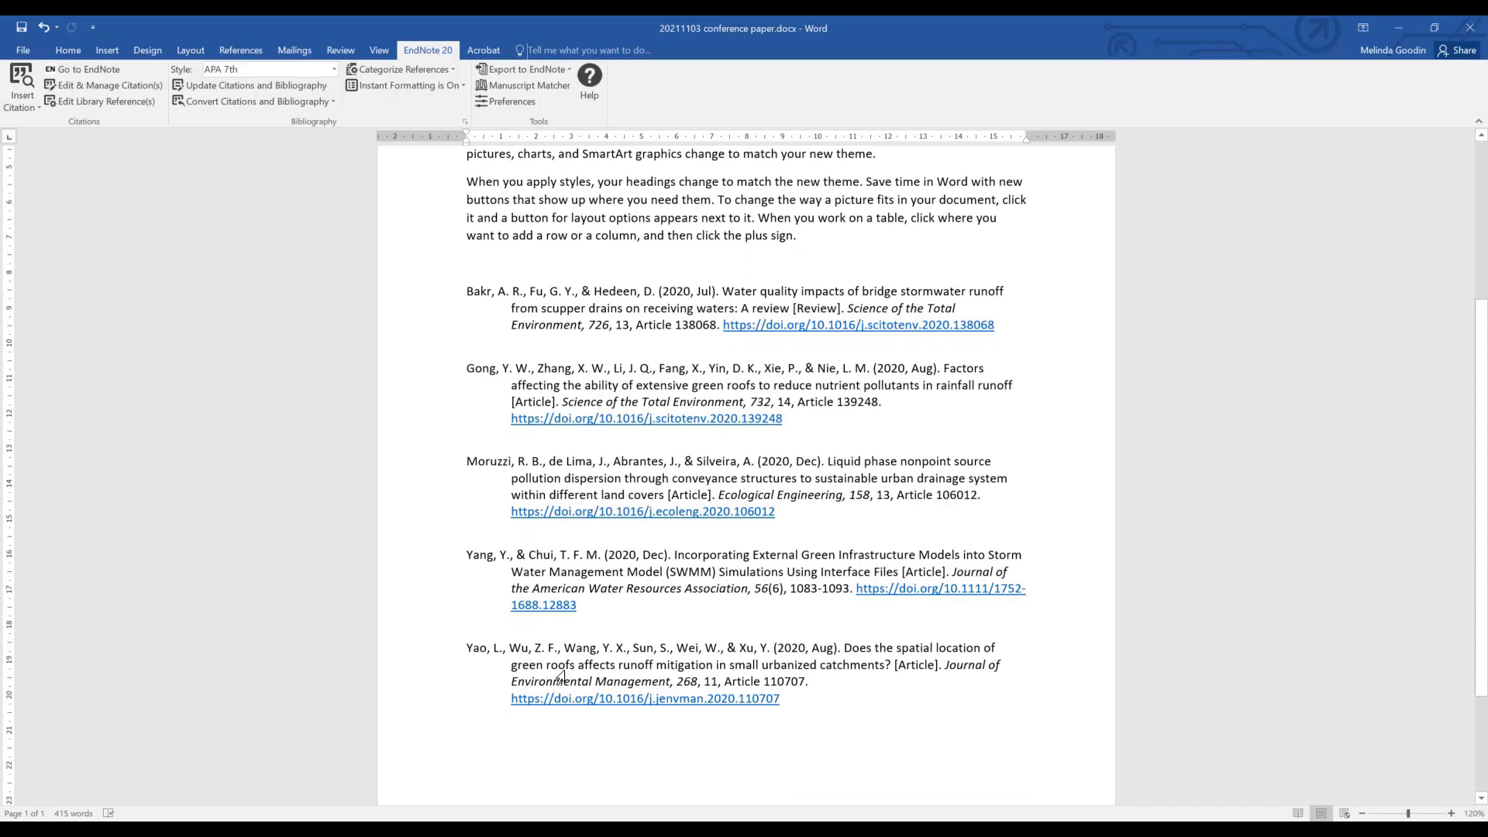
scroll(395, 644, up, 6)
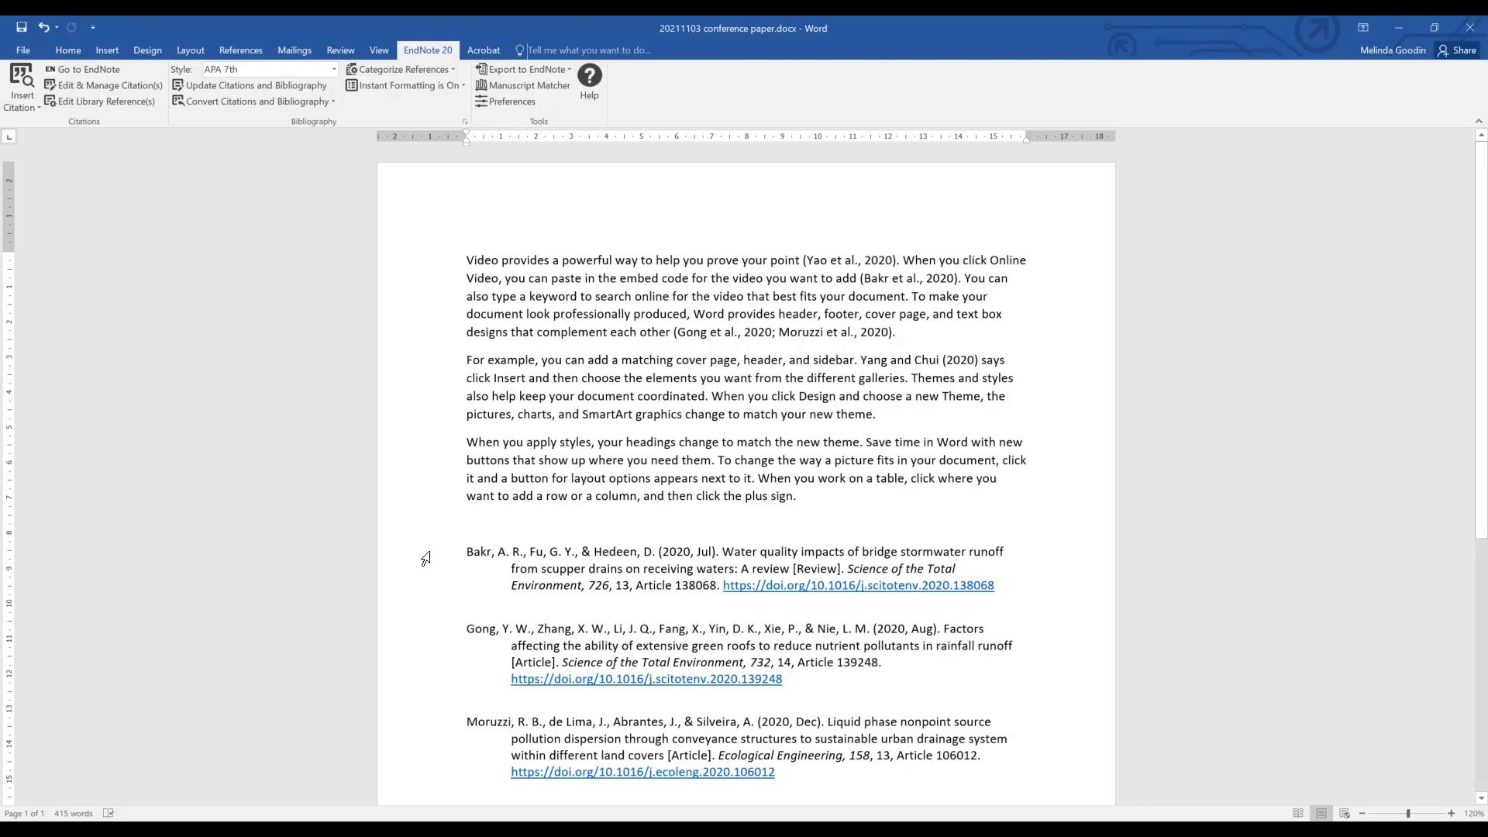
drag(426, 557, 653, 745)
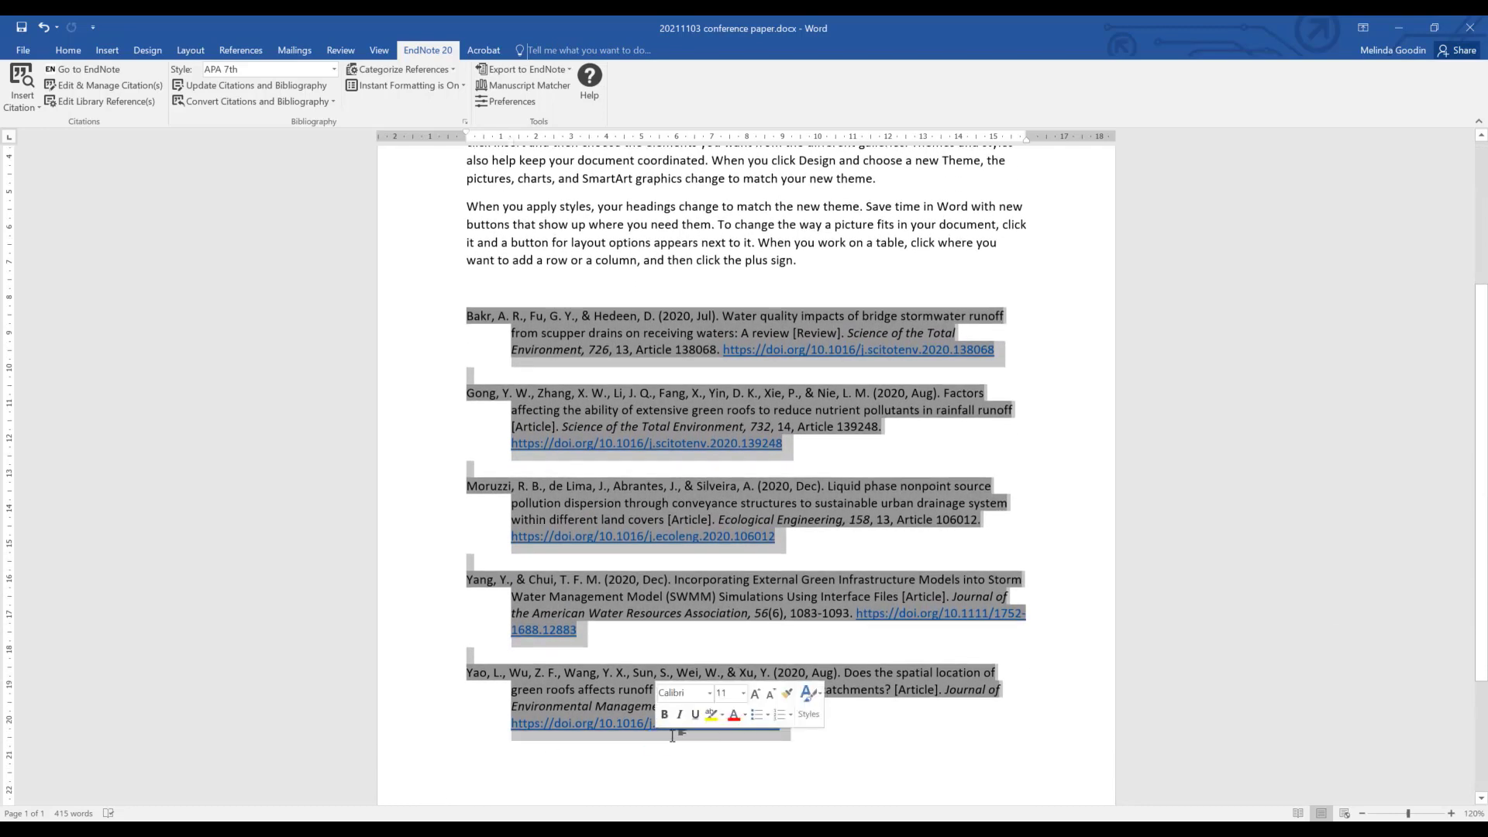
scroll(1035, 668, up, 3)
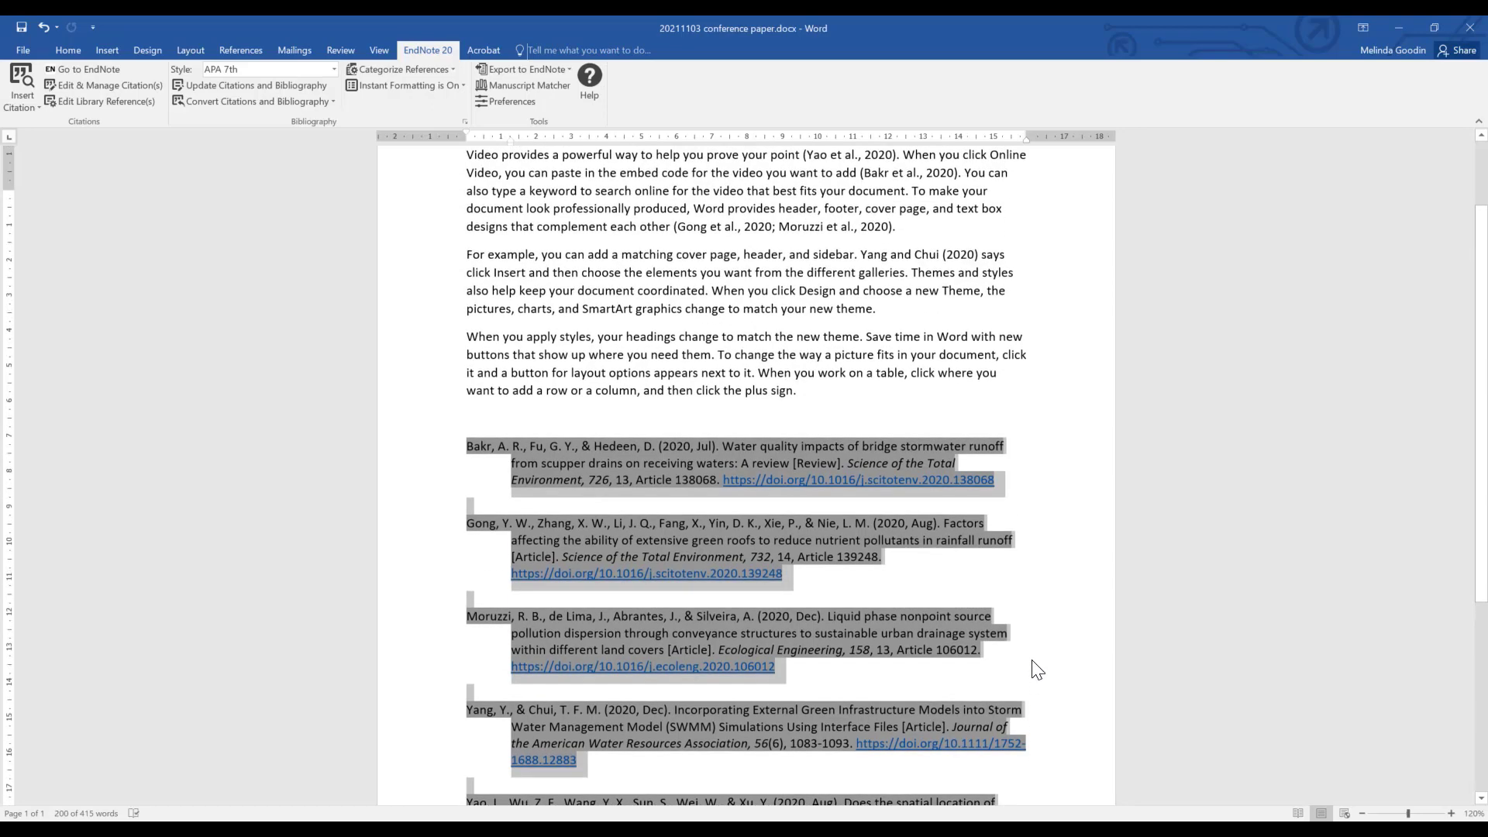
scroll(1032, 661, up, 3)
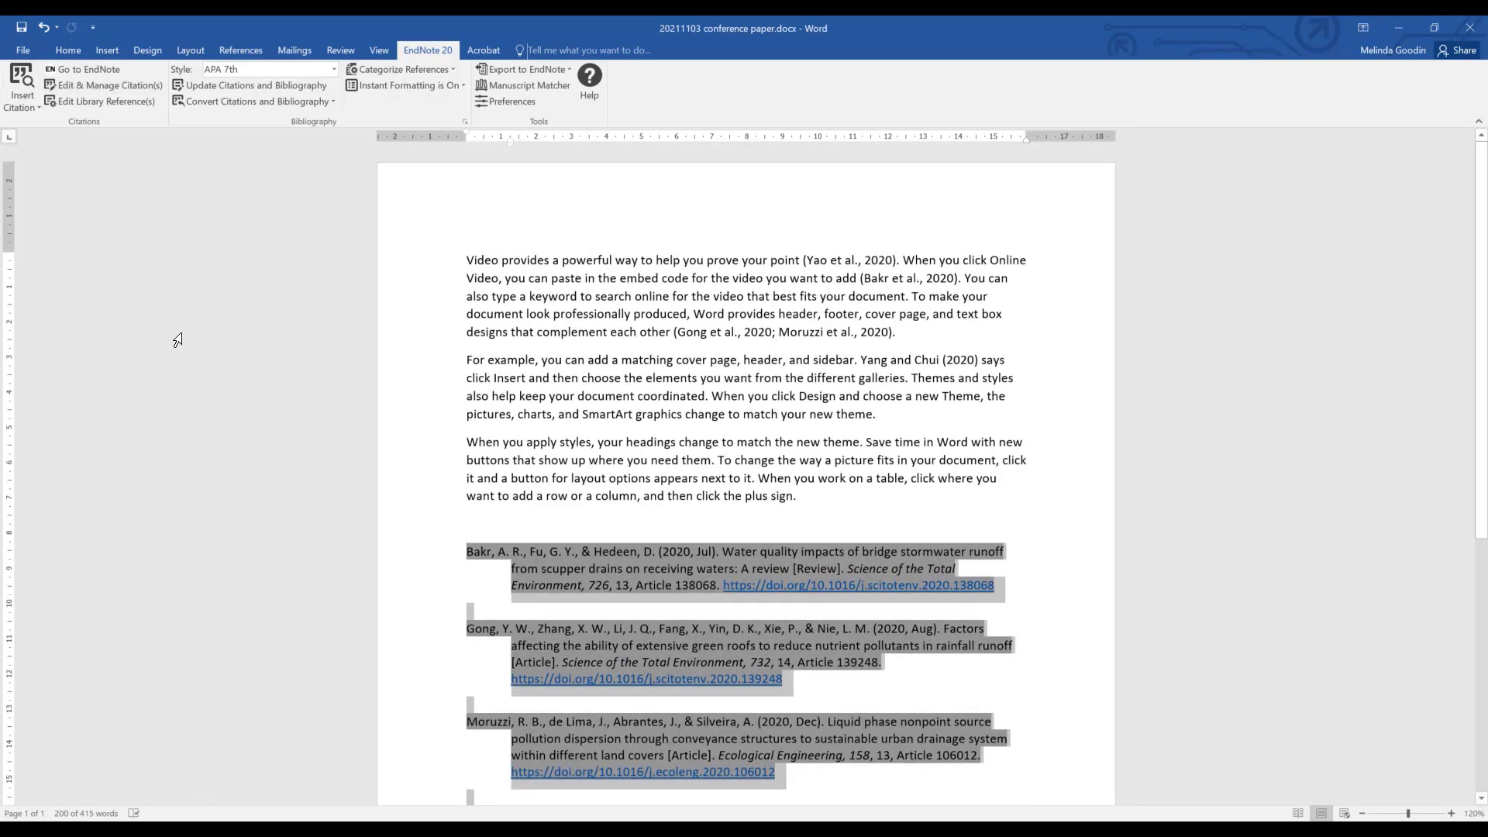
click(54, 50)
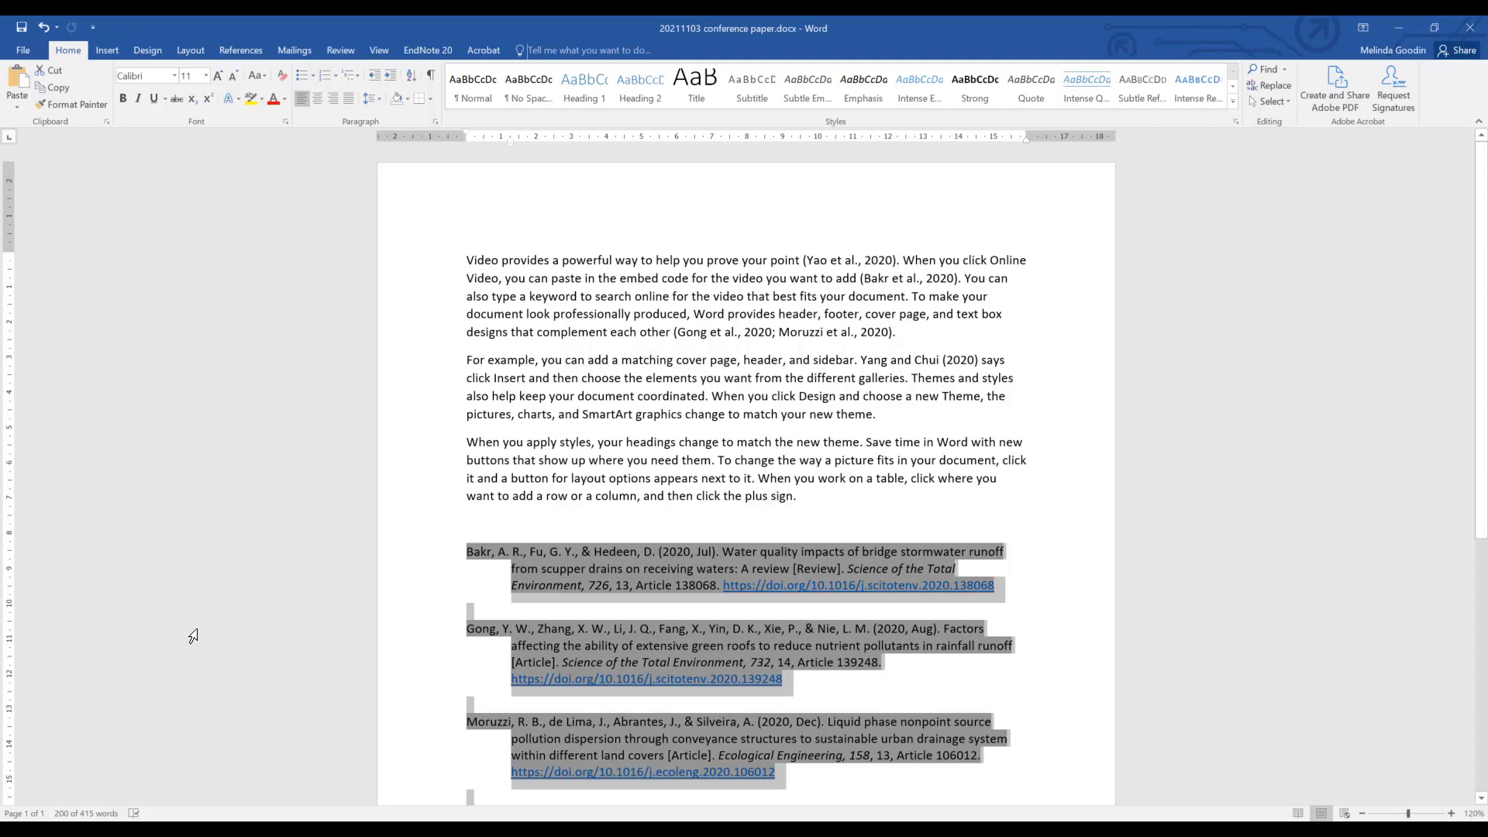
click(434, 51)
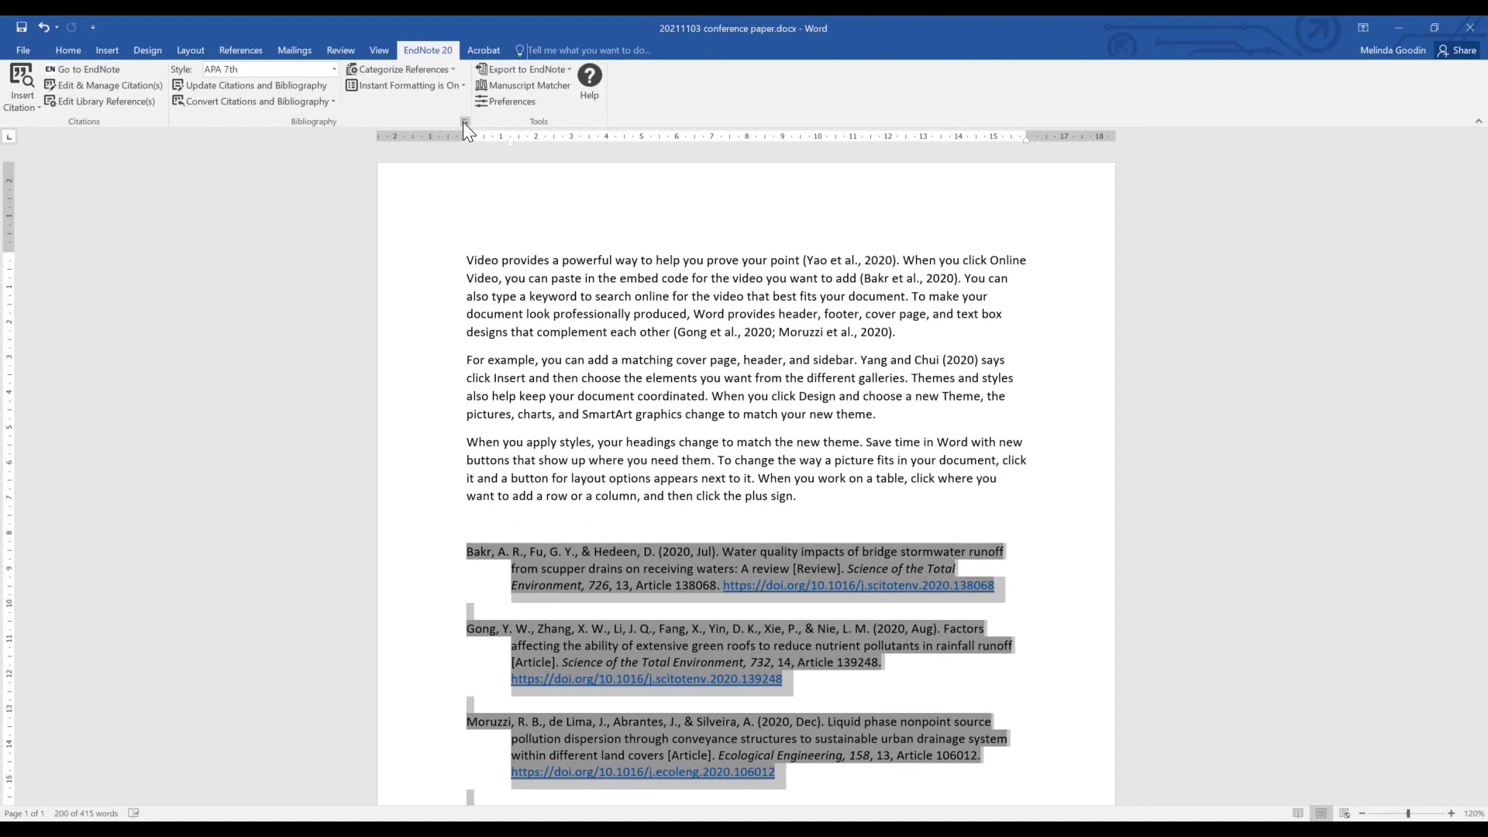
- Set 'References:' as the bibliography title in the Configure Bibliography Layout settings
click(464, 122)
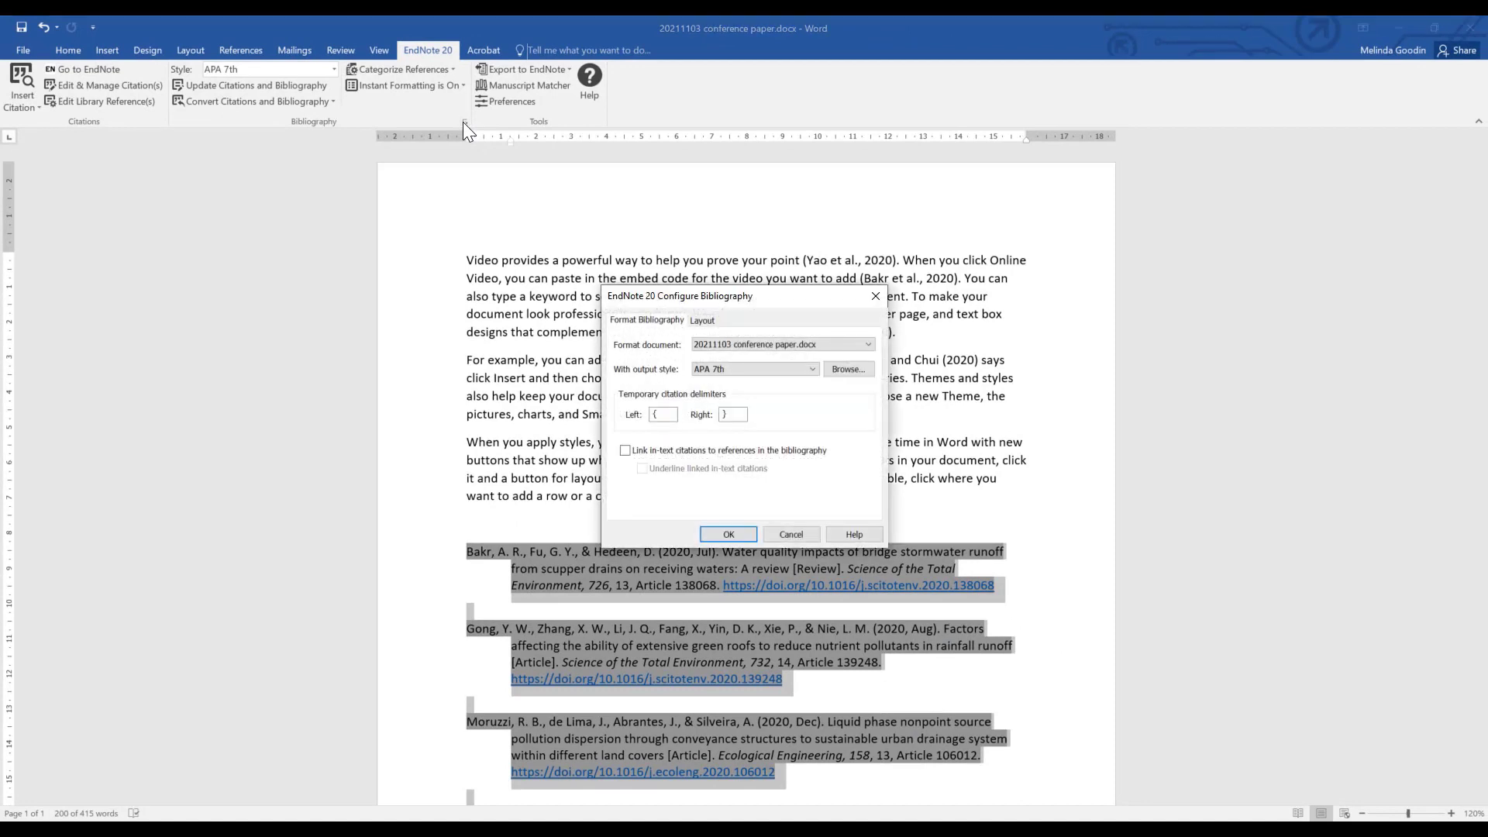
click(702, 319)
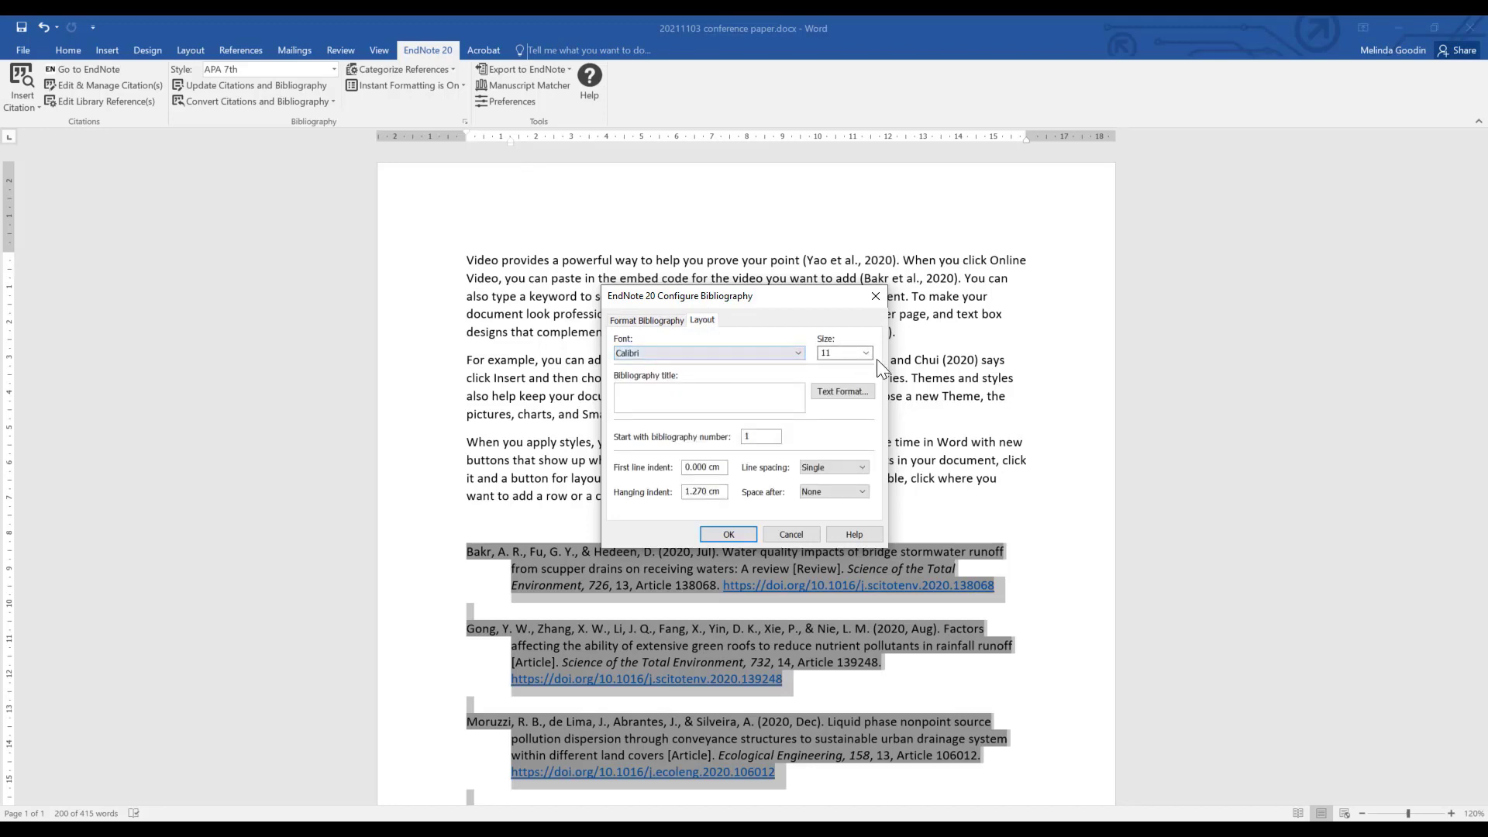
click(708, 397)
text(REe)
key(BackSpace)
key(BackSpace)
text(eferences:)
click(840, 399)
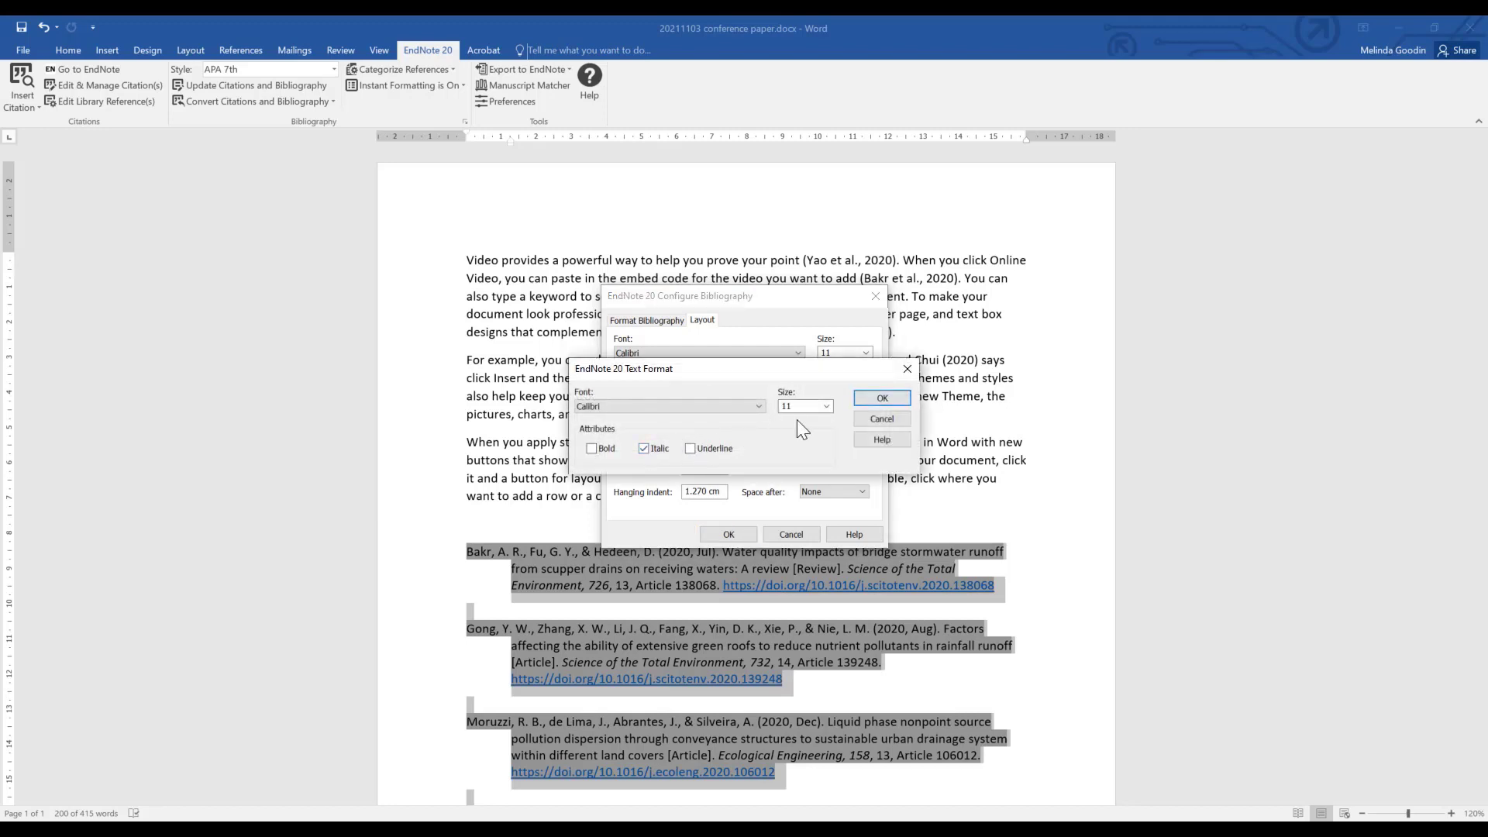
click(884, 401)
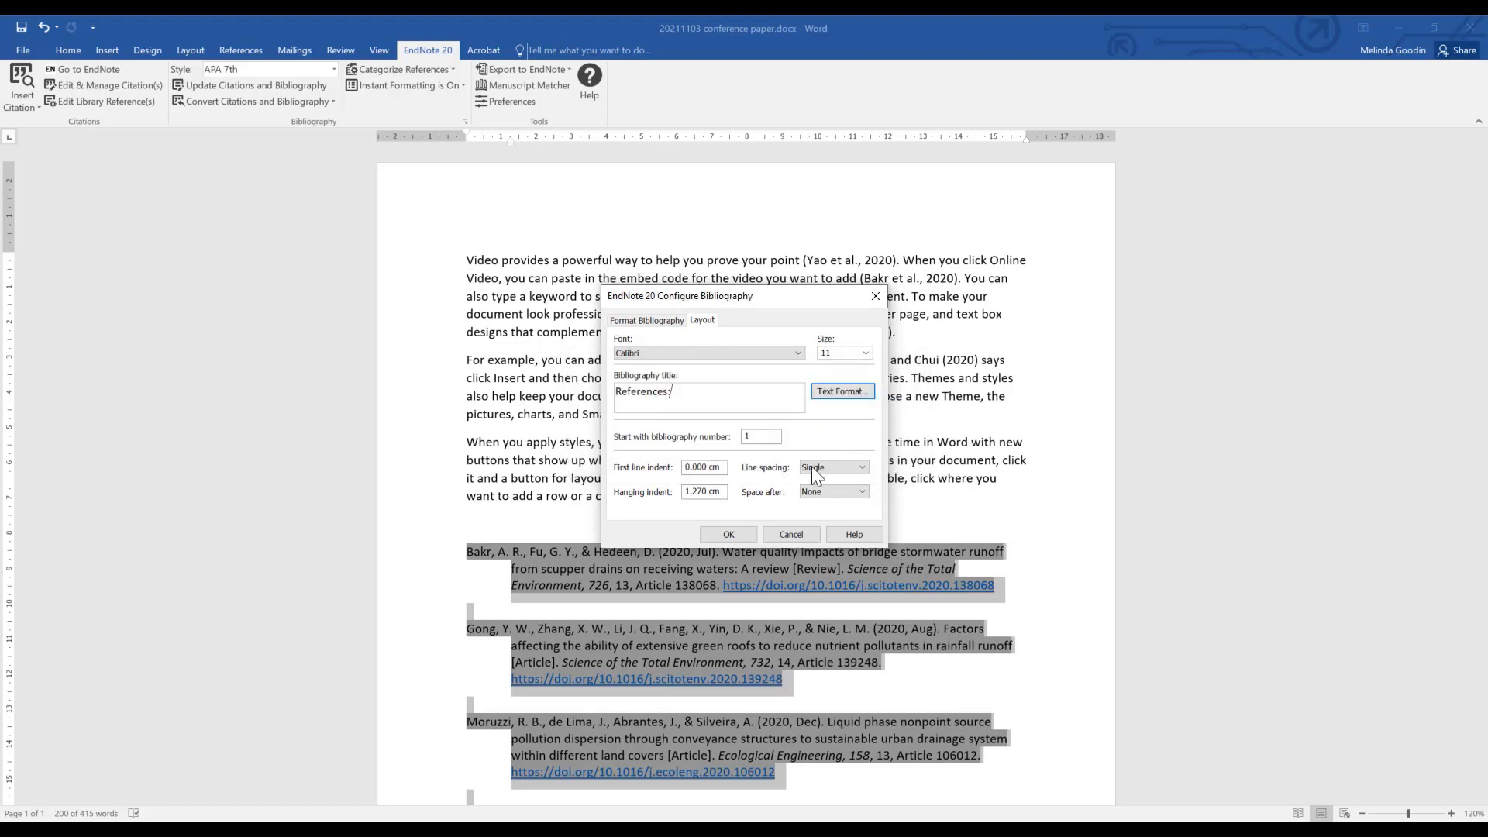
click(735, 532)
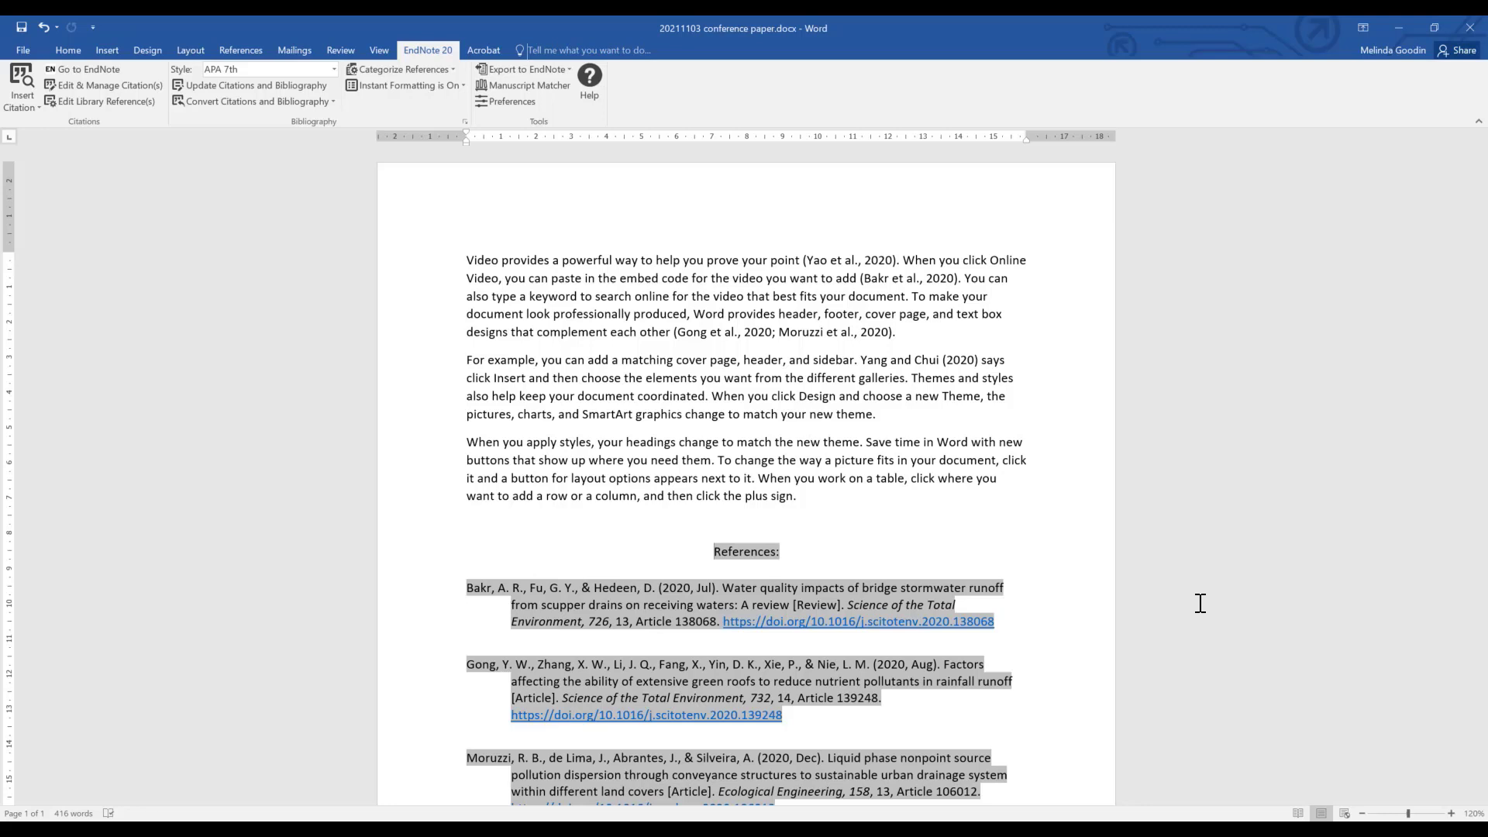
- Reapply the bibliography layout with Single line spacing and refresh the reference list
scroll(957, 457, down, 2)
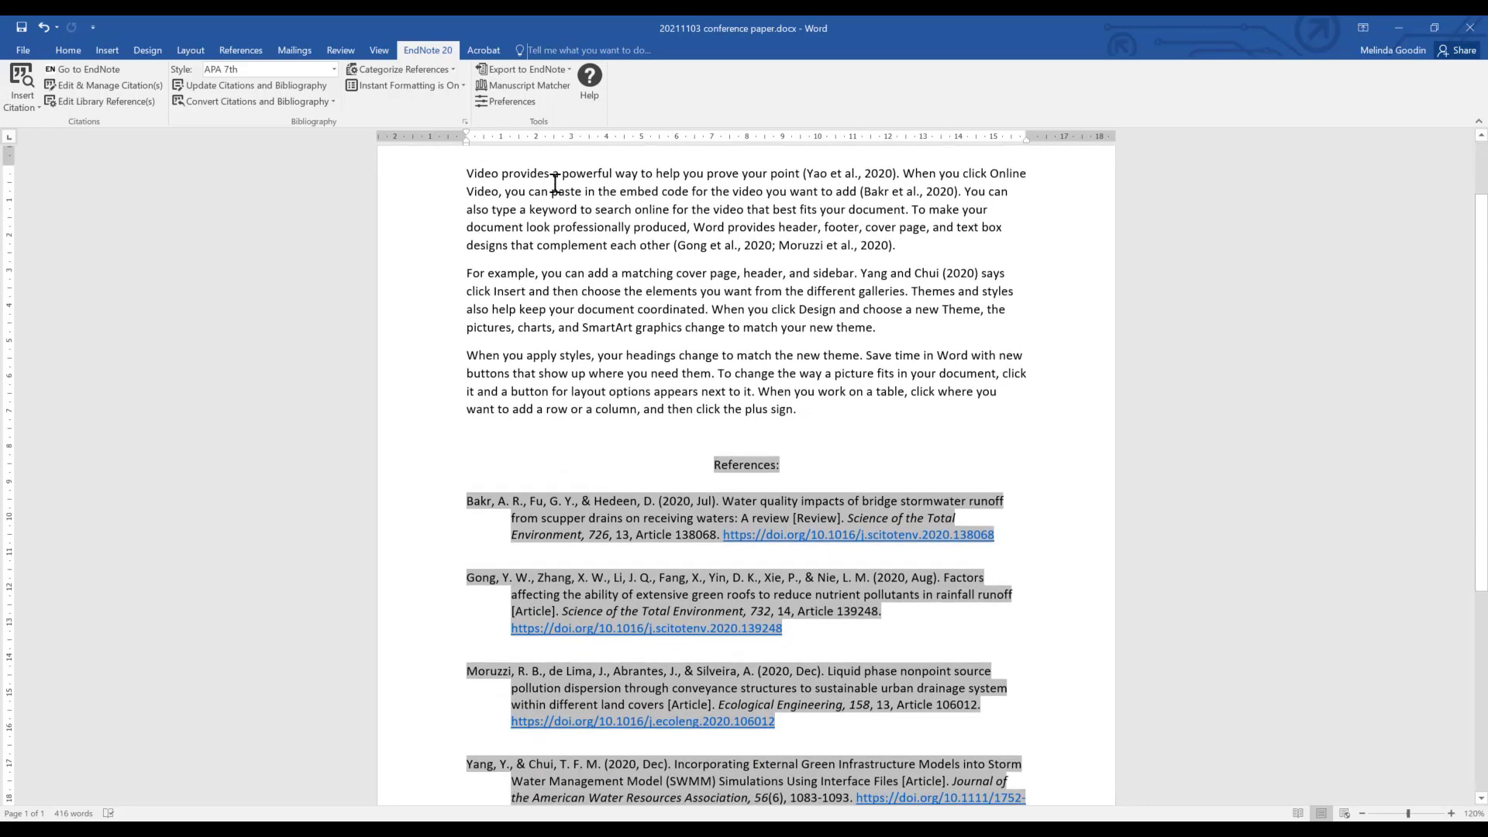
click(465, 123)
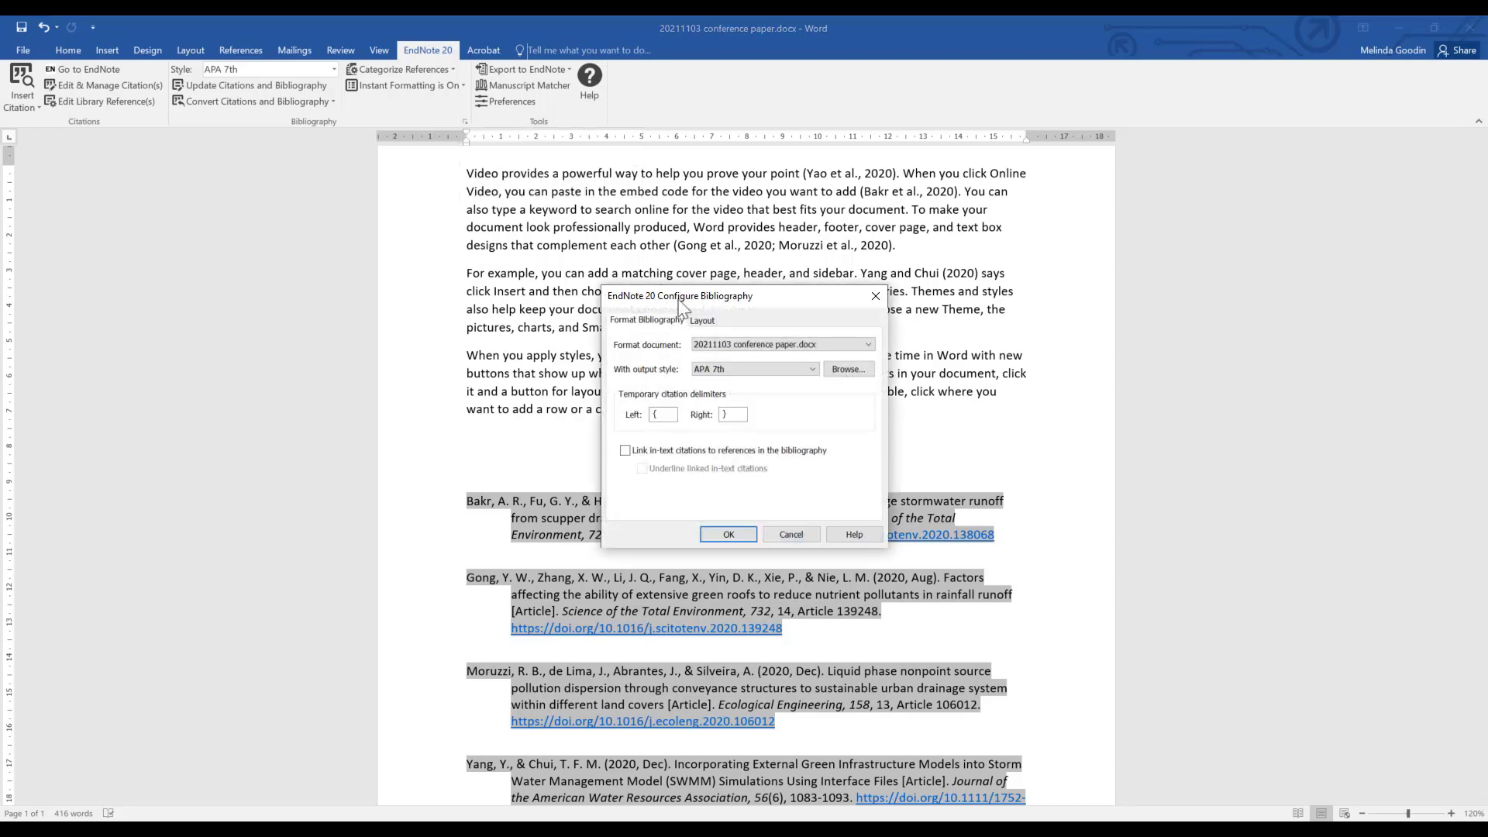
click(703, 320)
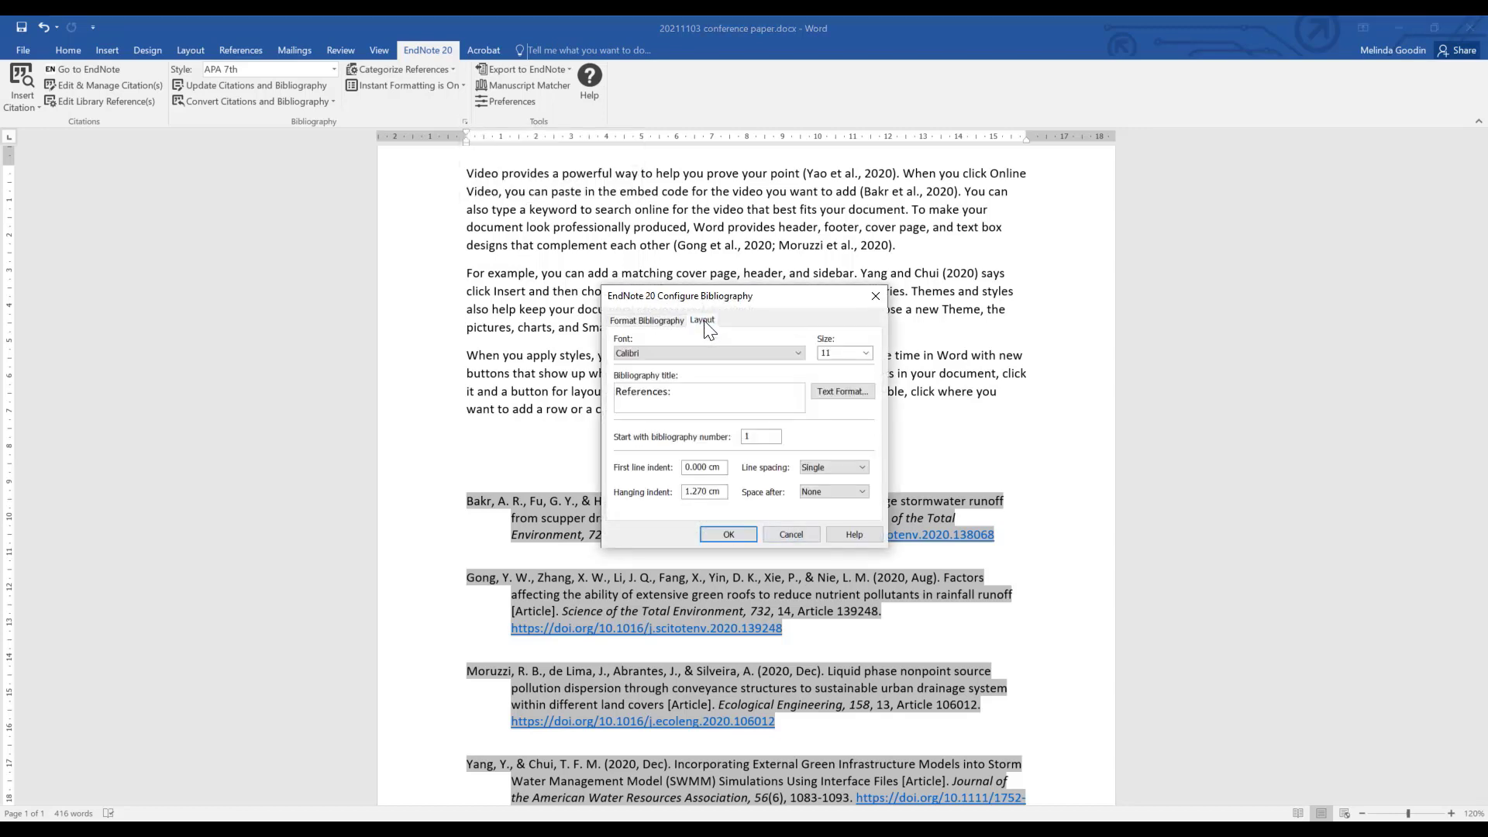
key(Tab)
key(shift+Tab)
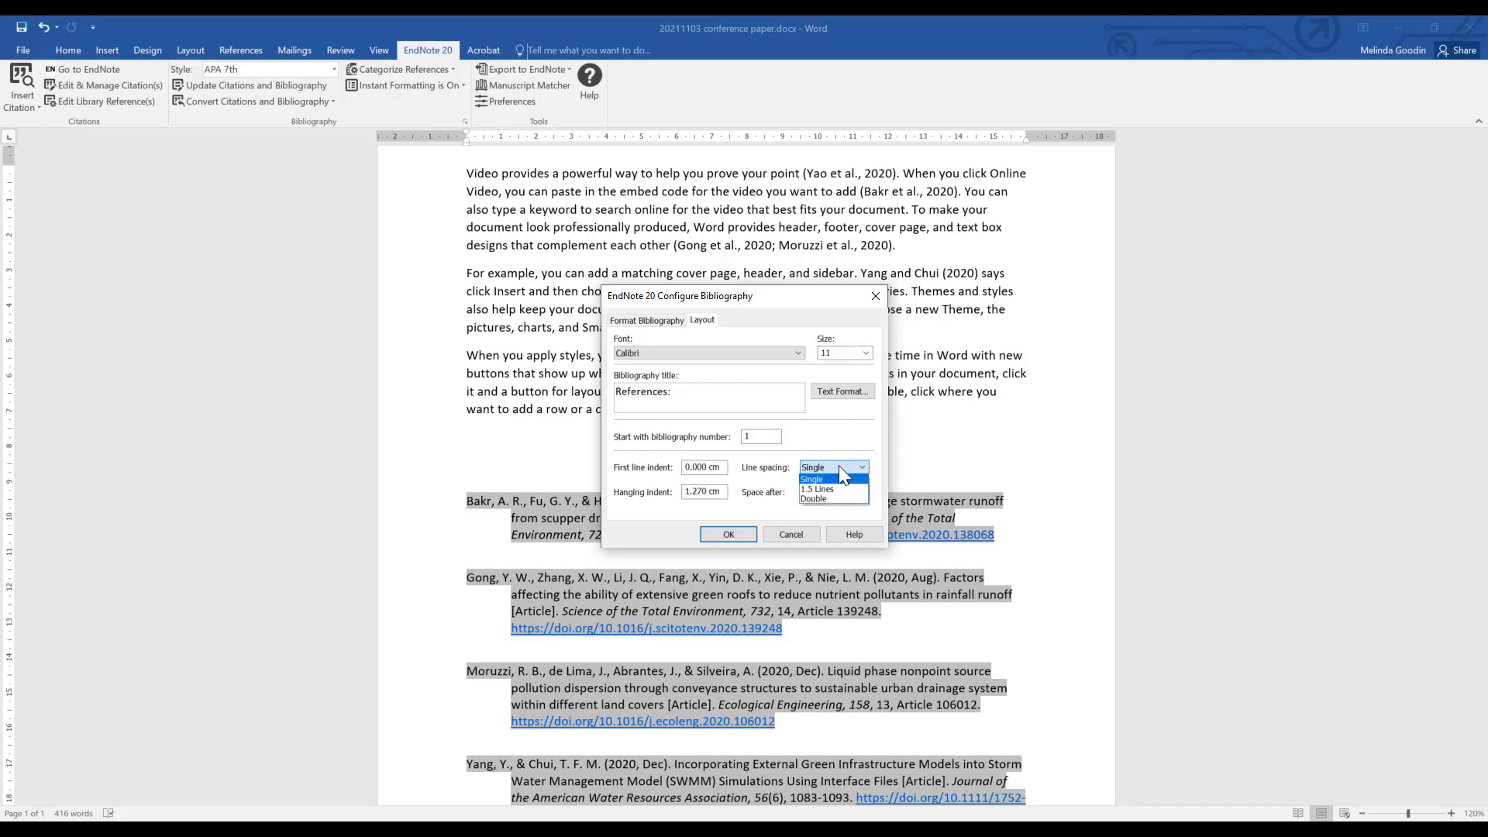
click(838, 466)
click(841, 491)
click(729, 534)
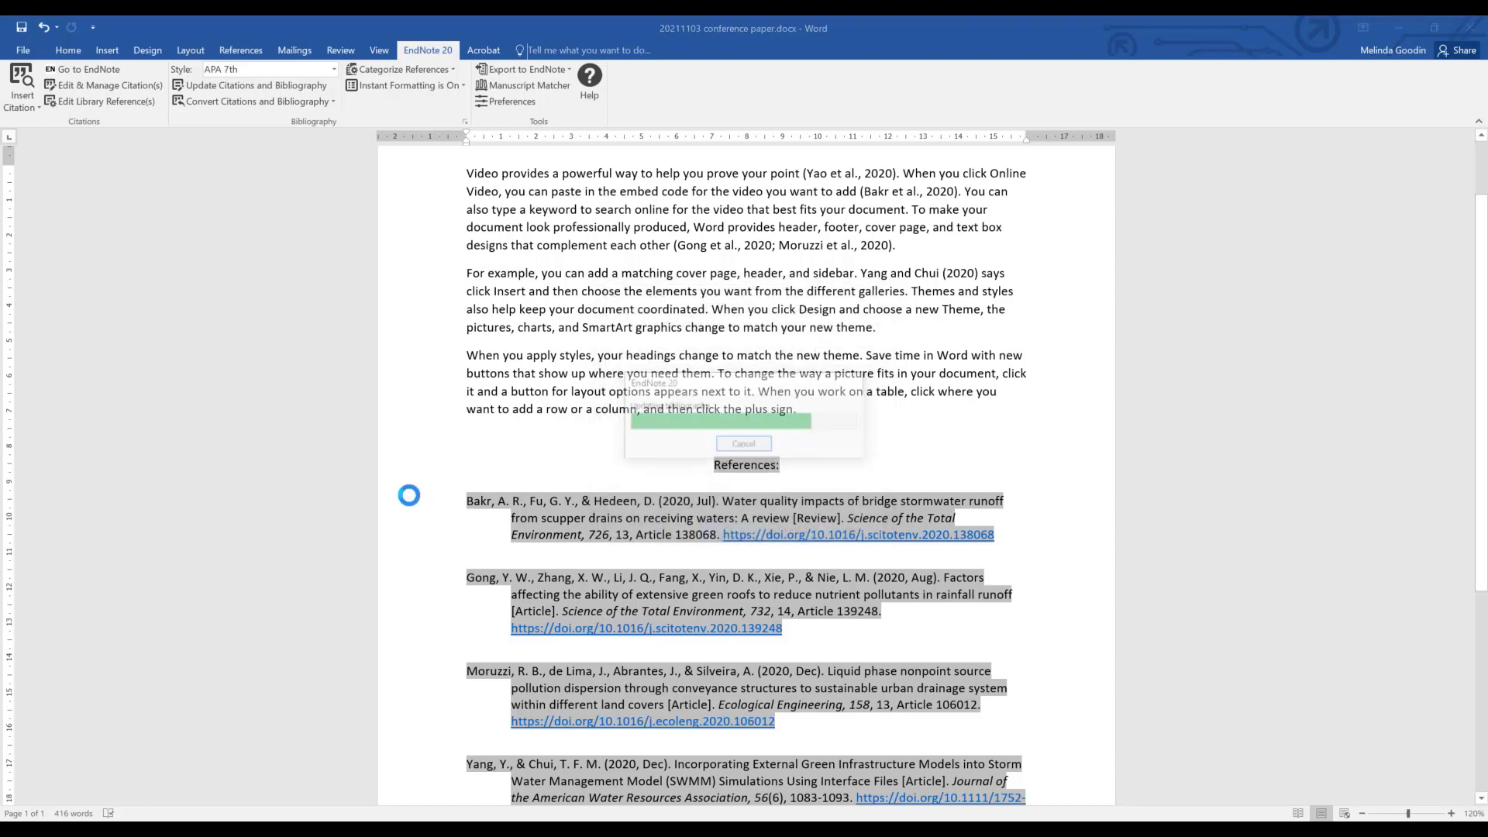
click(408, 544)
click(402, 567)
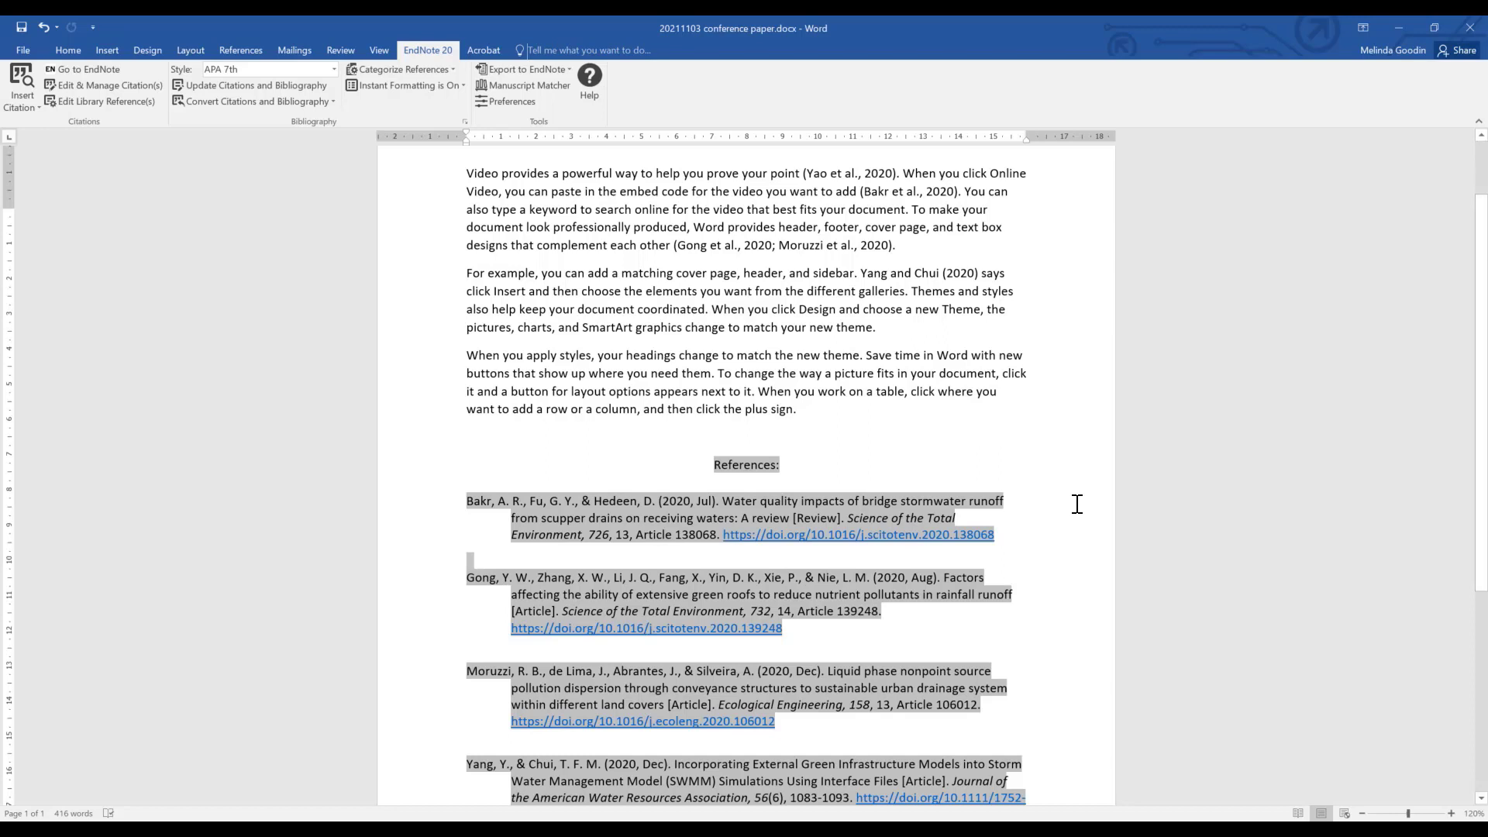
scroll(1077, 504, up, 1)
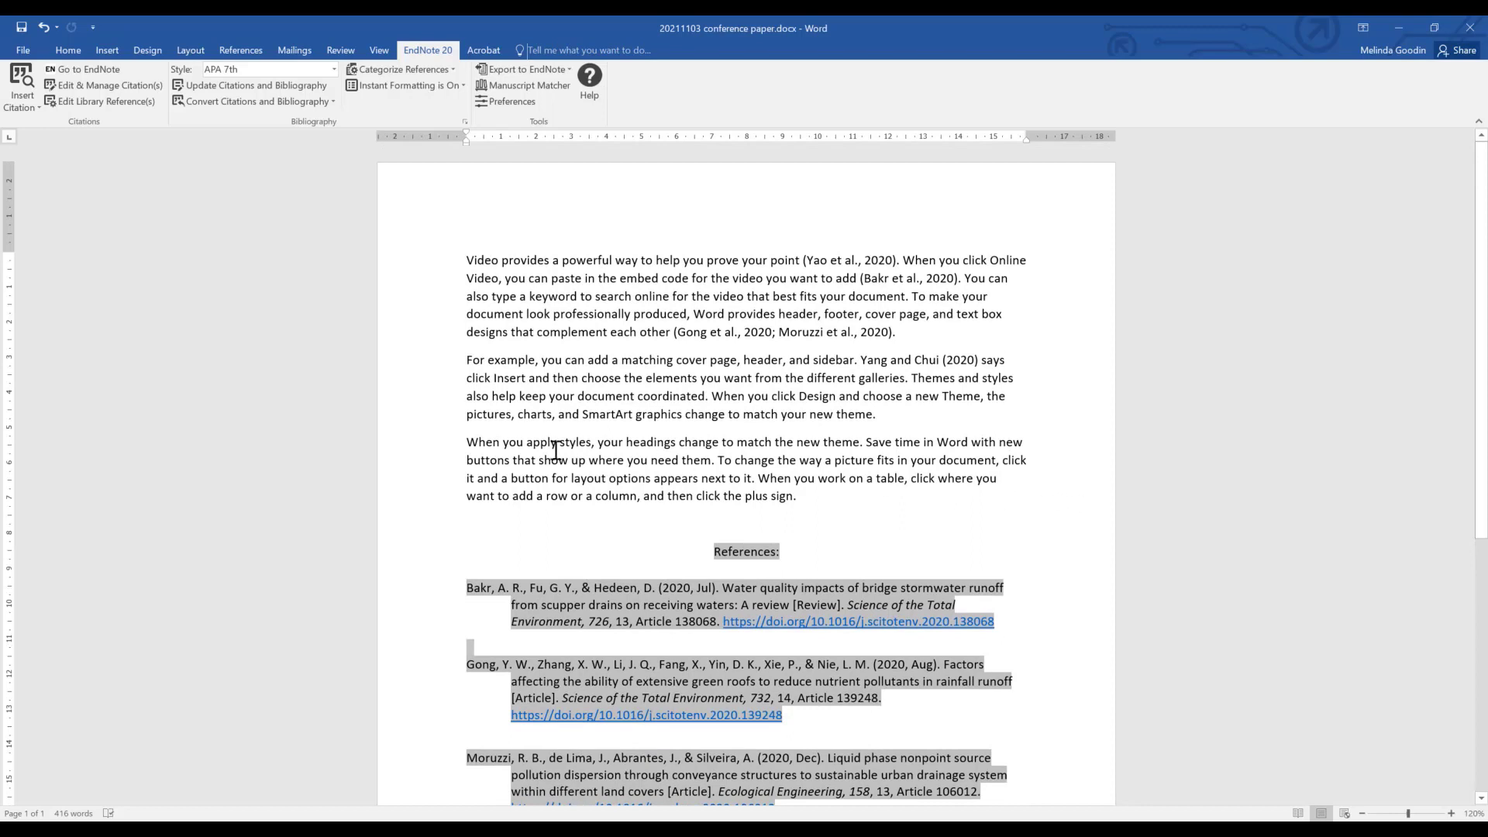
- Insert the Chapa et al. 2020 rainwater harvesting citation before 'When you apply styles'
click(469, 441)
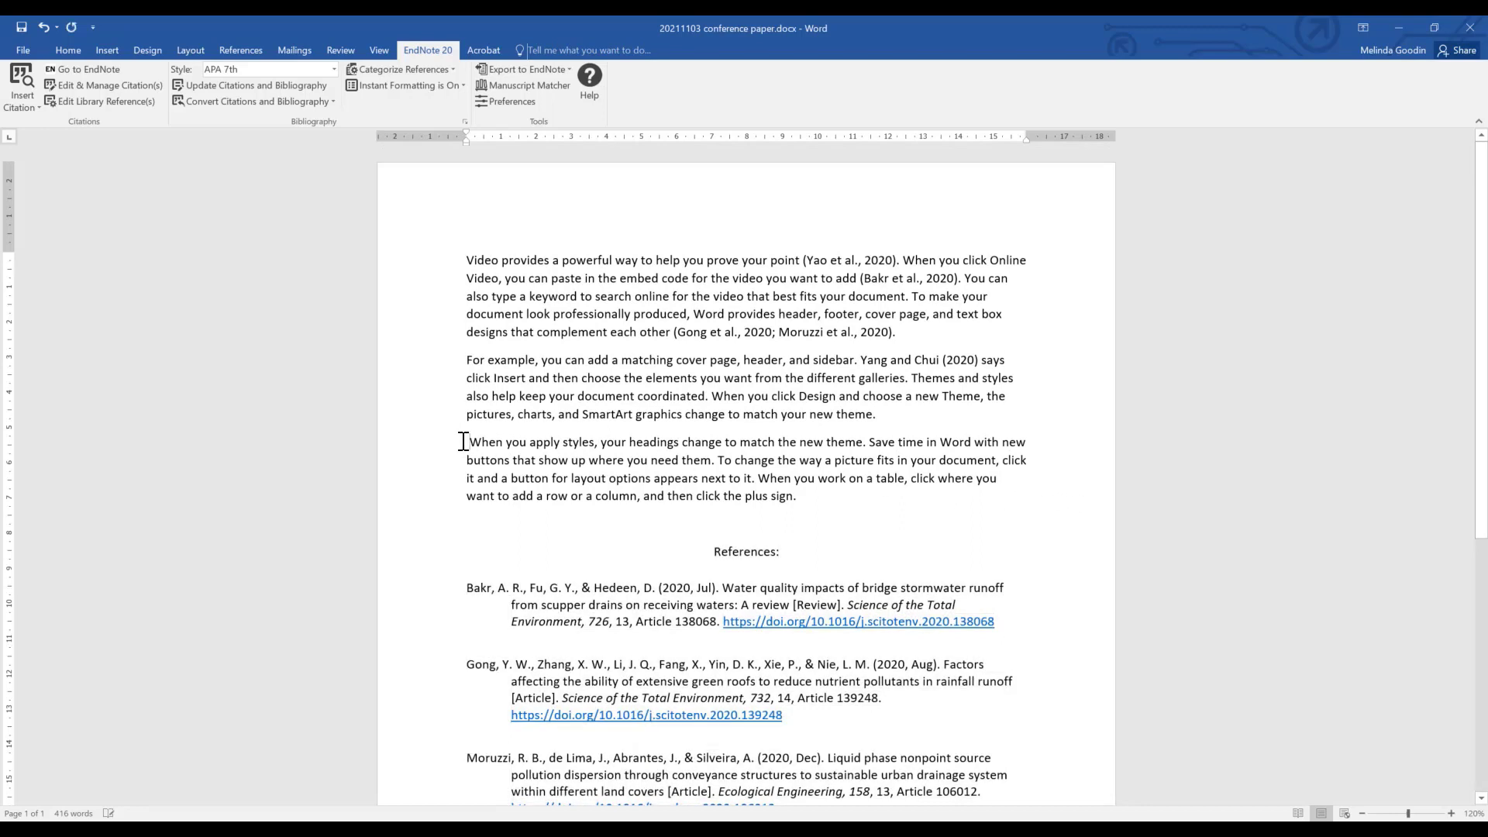
click(16, 73)
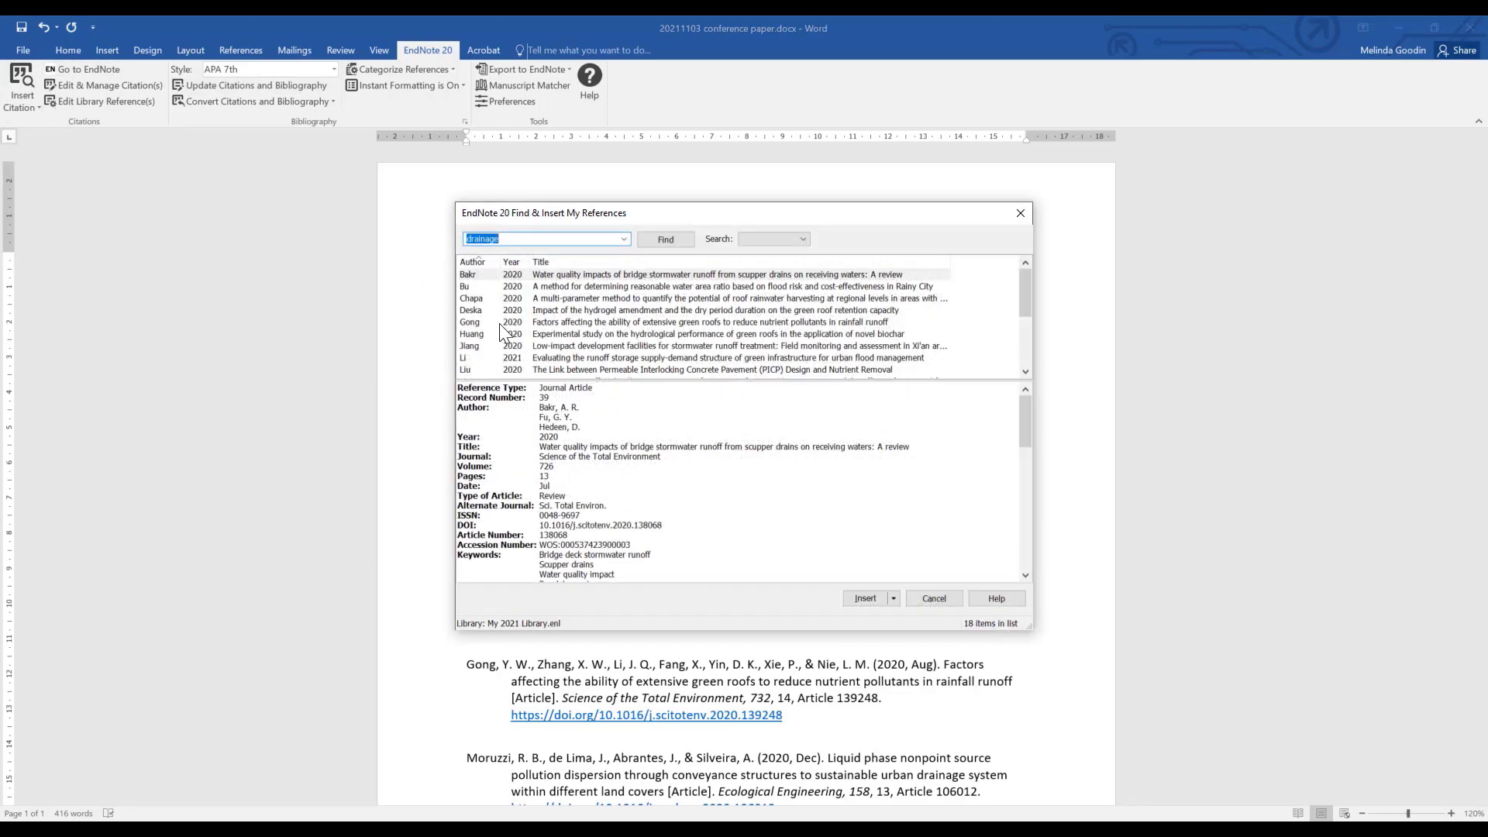
click(500, 299)
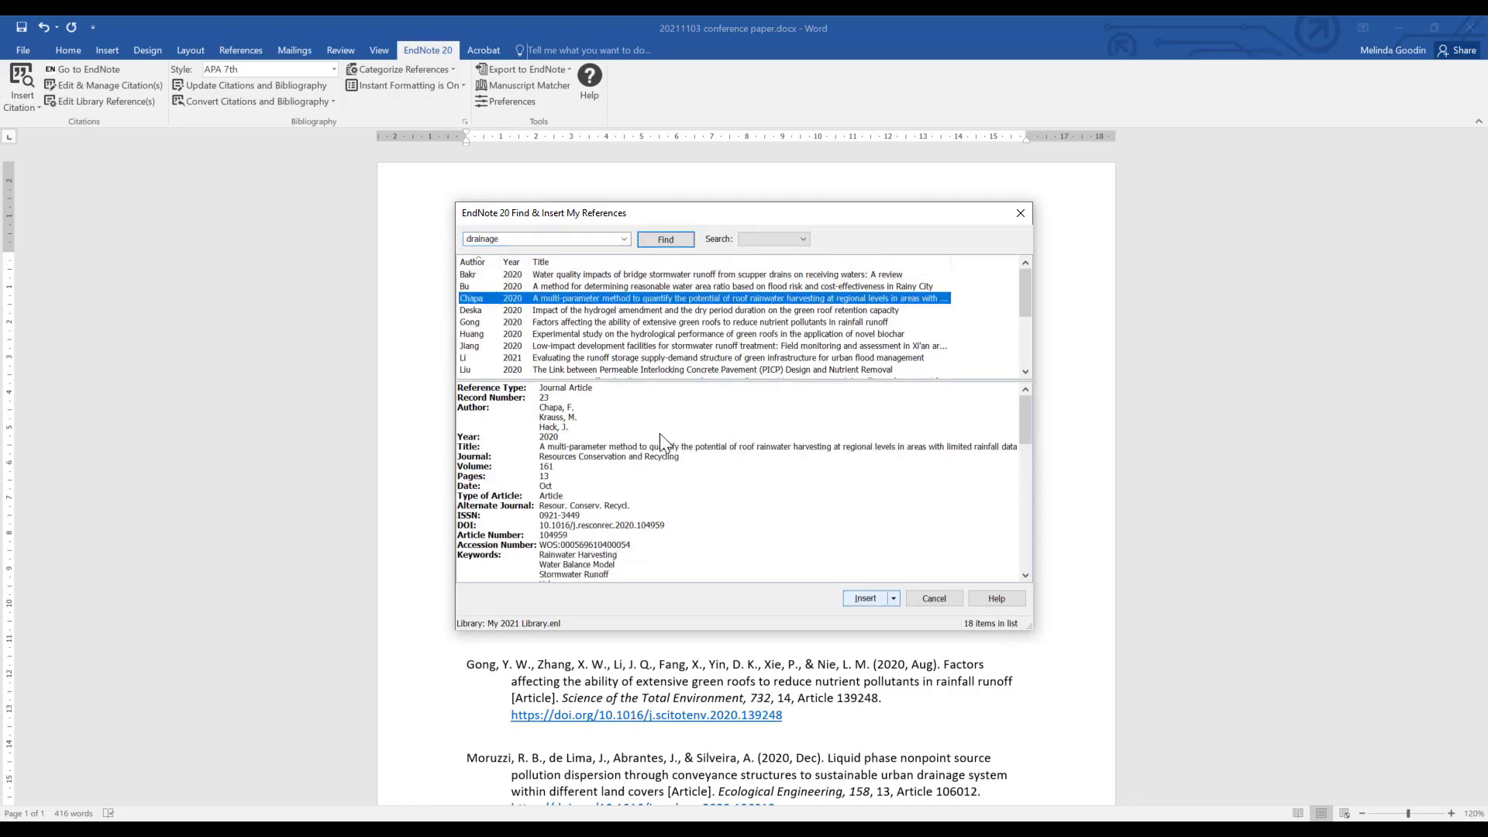
click(865, 598)
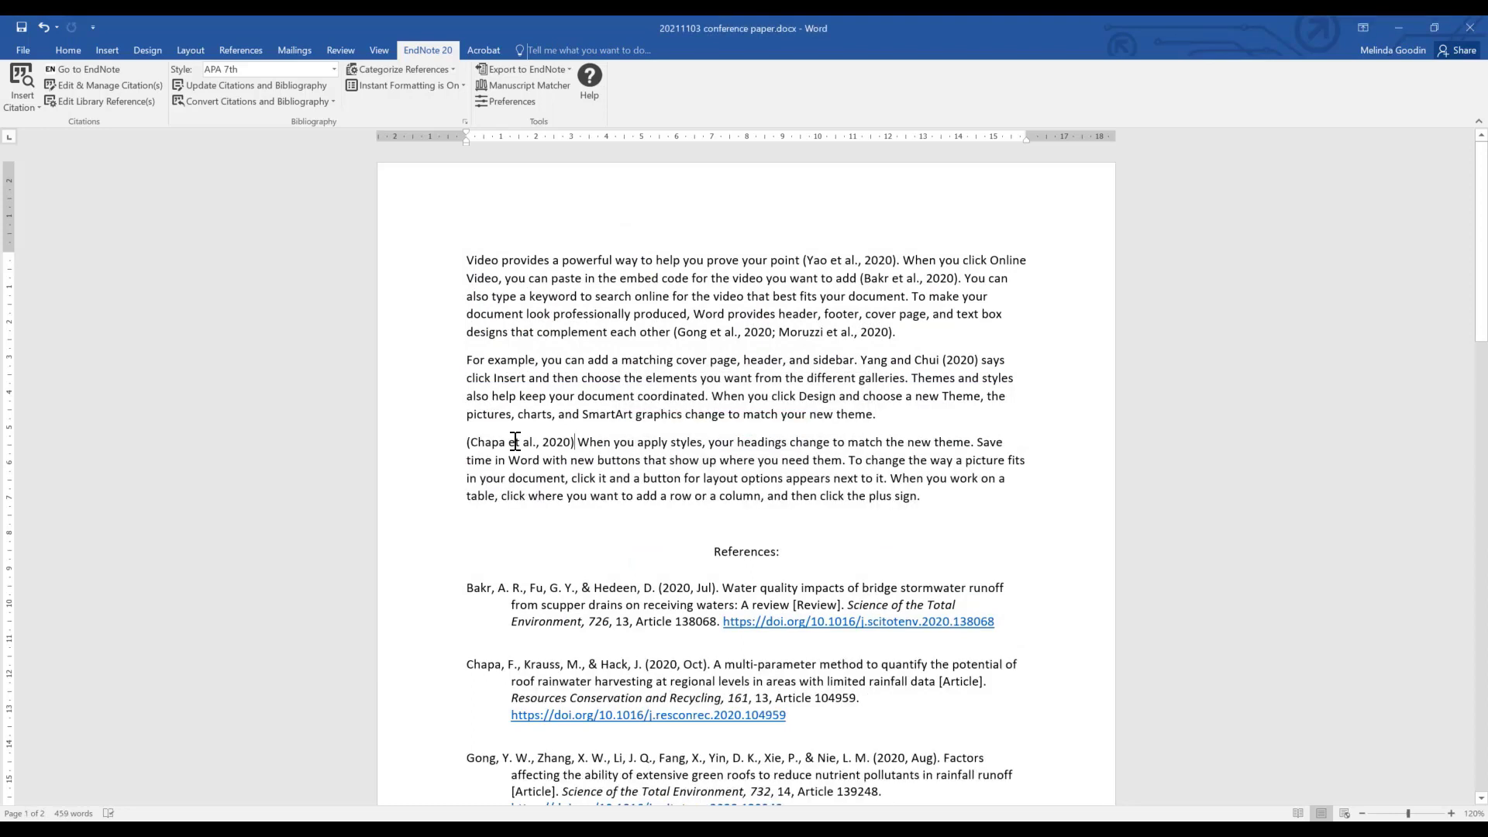
- Display the Chapa citation in narrative Author (Year) form
click(515, 442)
right_click(515, 443)
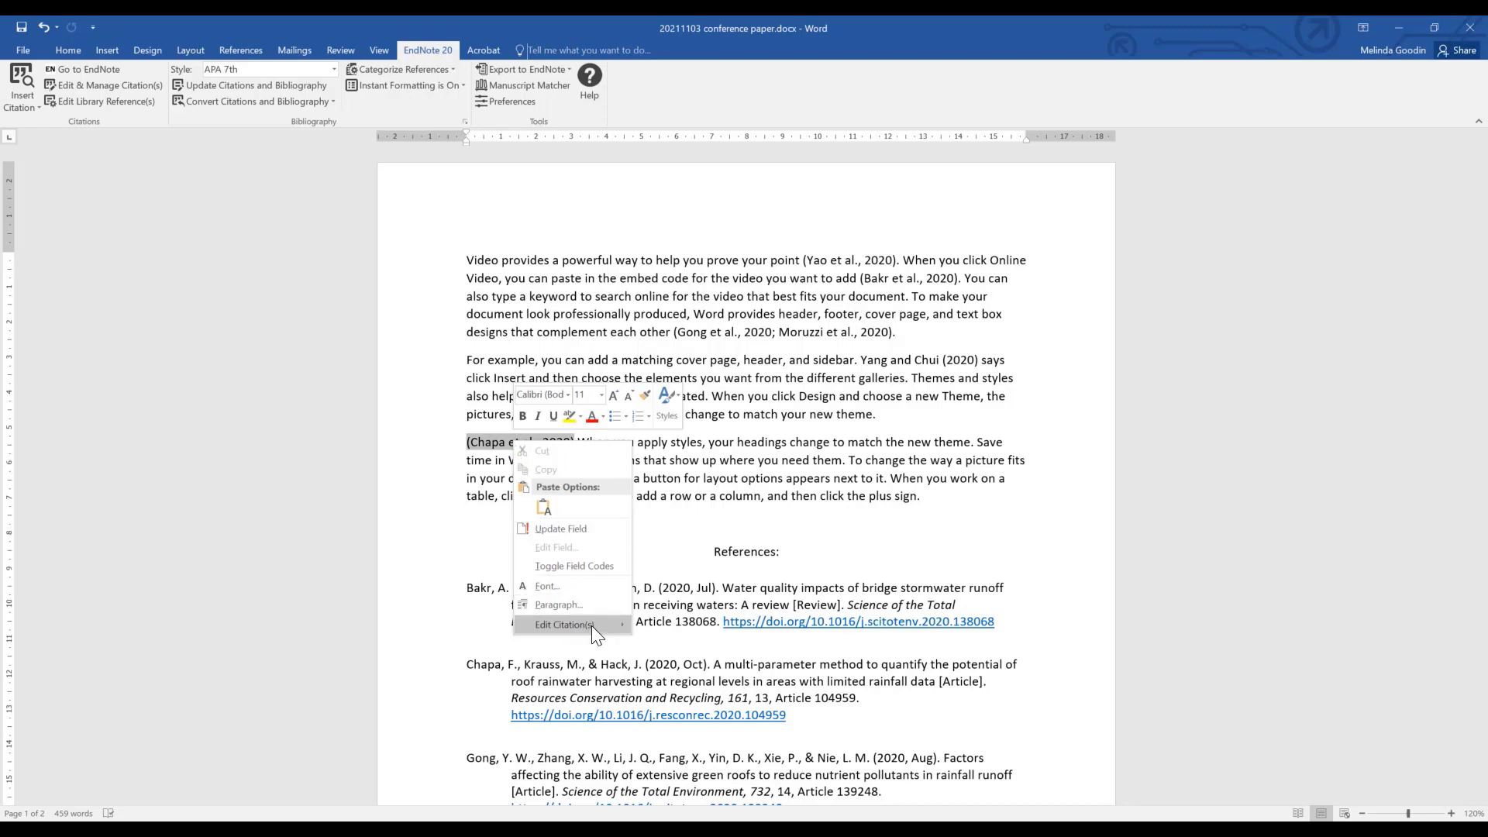
mouse_move(592, 626)
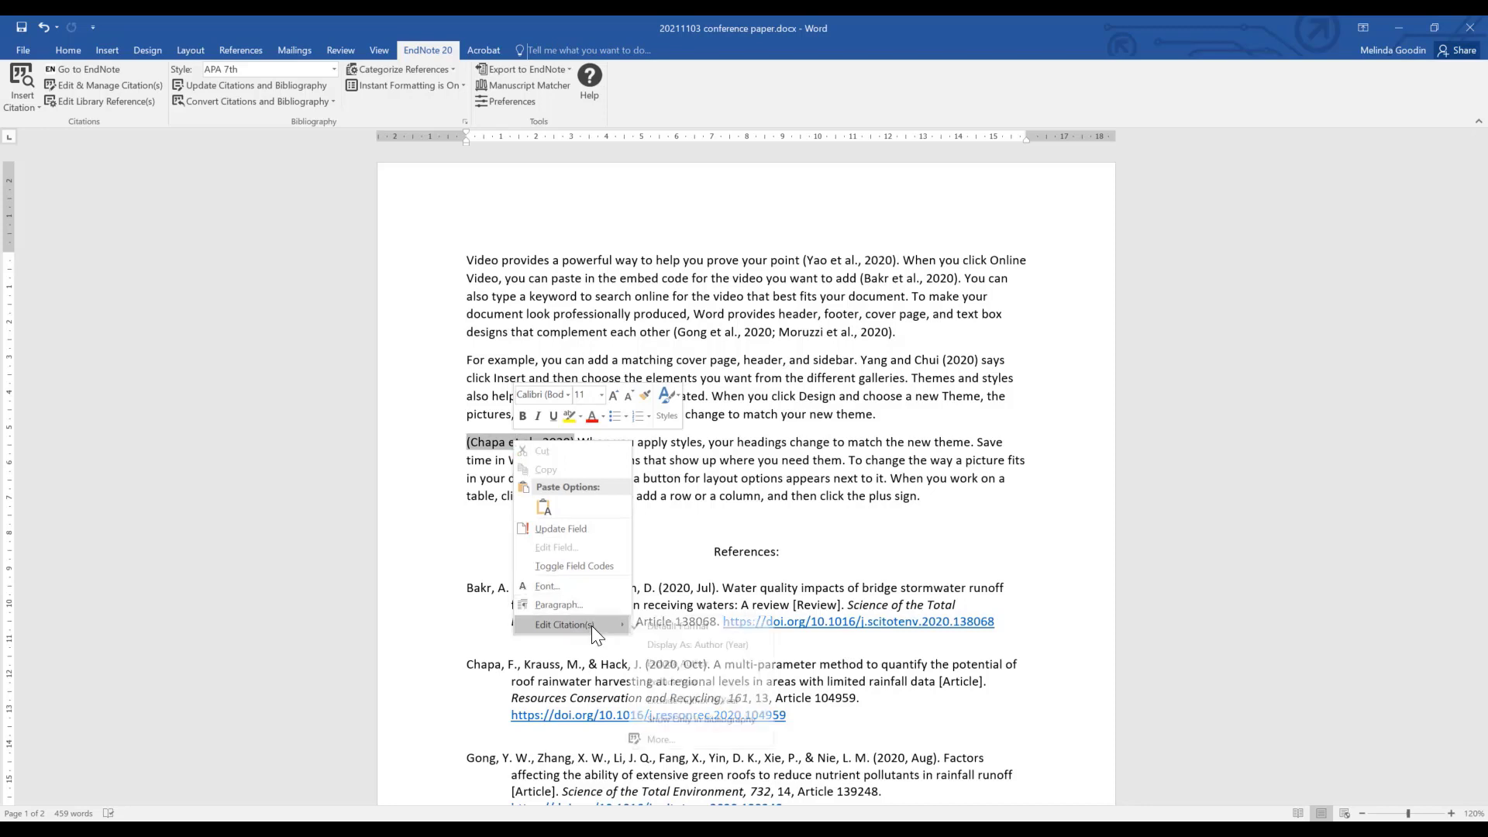
click(724, 644)
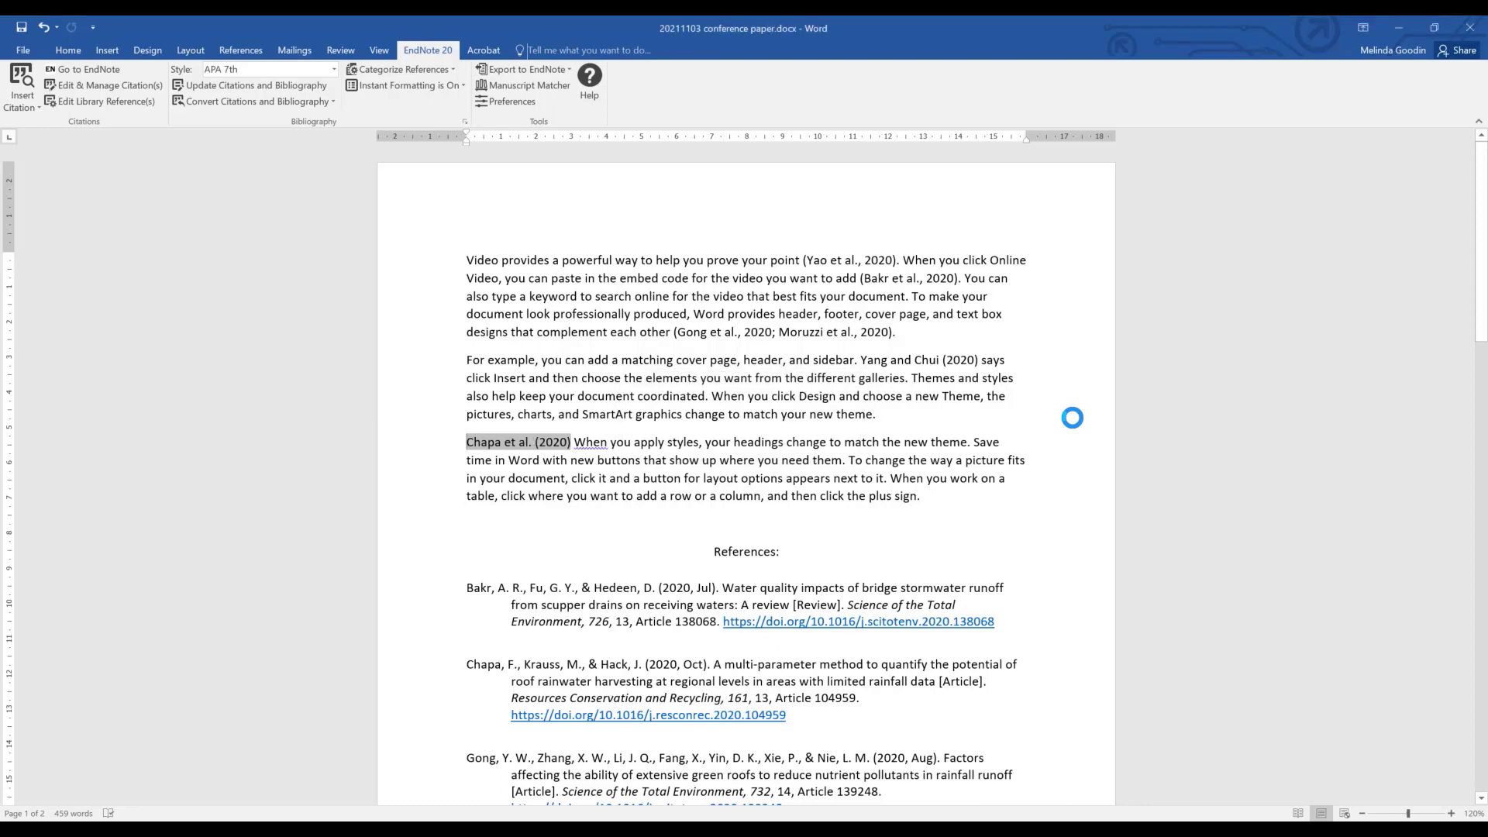
- Add 'debates' after Chapa et al. (2020) and remove the leftover capital W
click(575, 442)
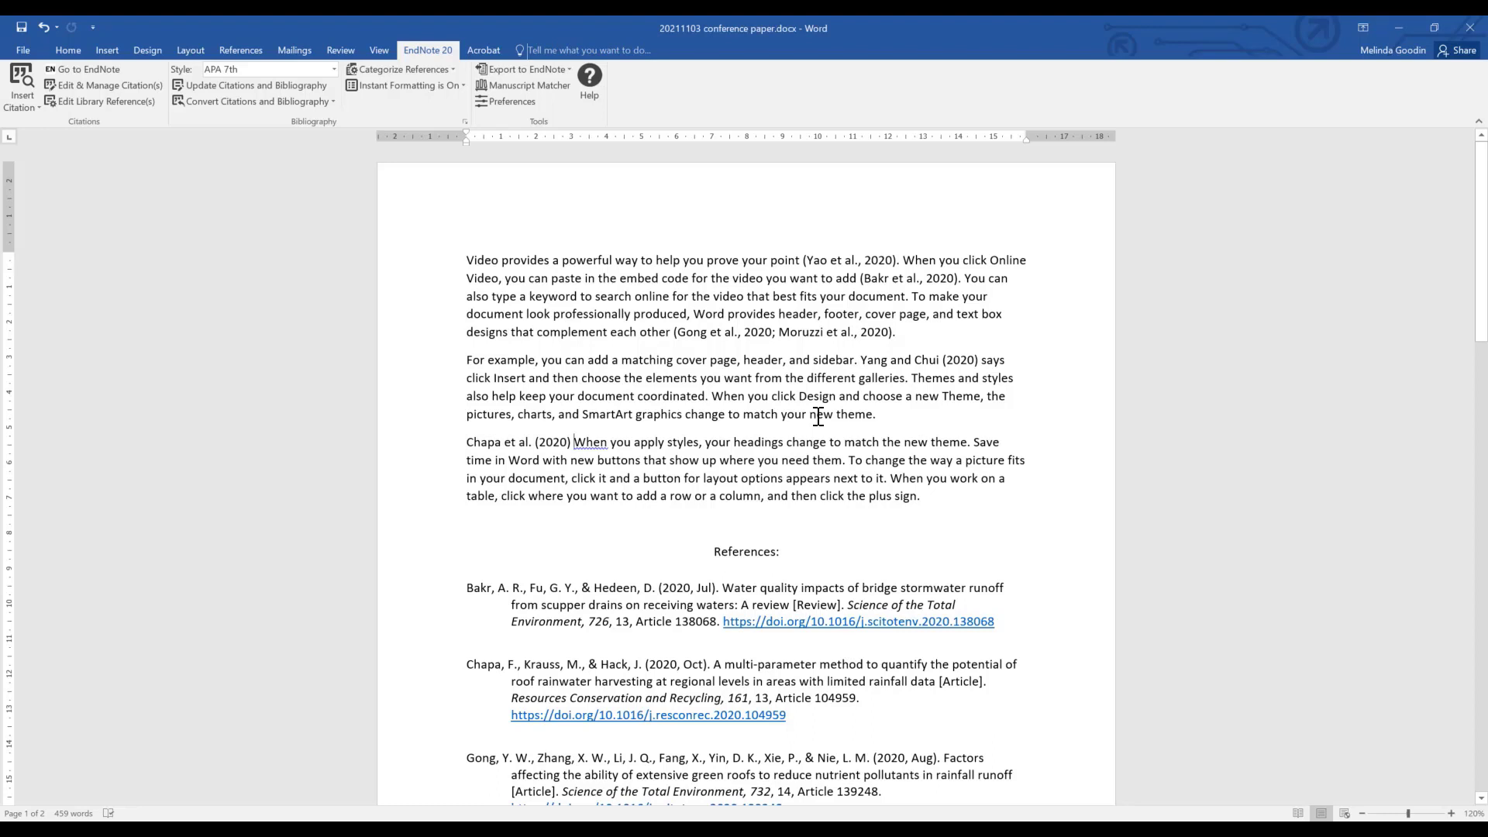
text(debates w)
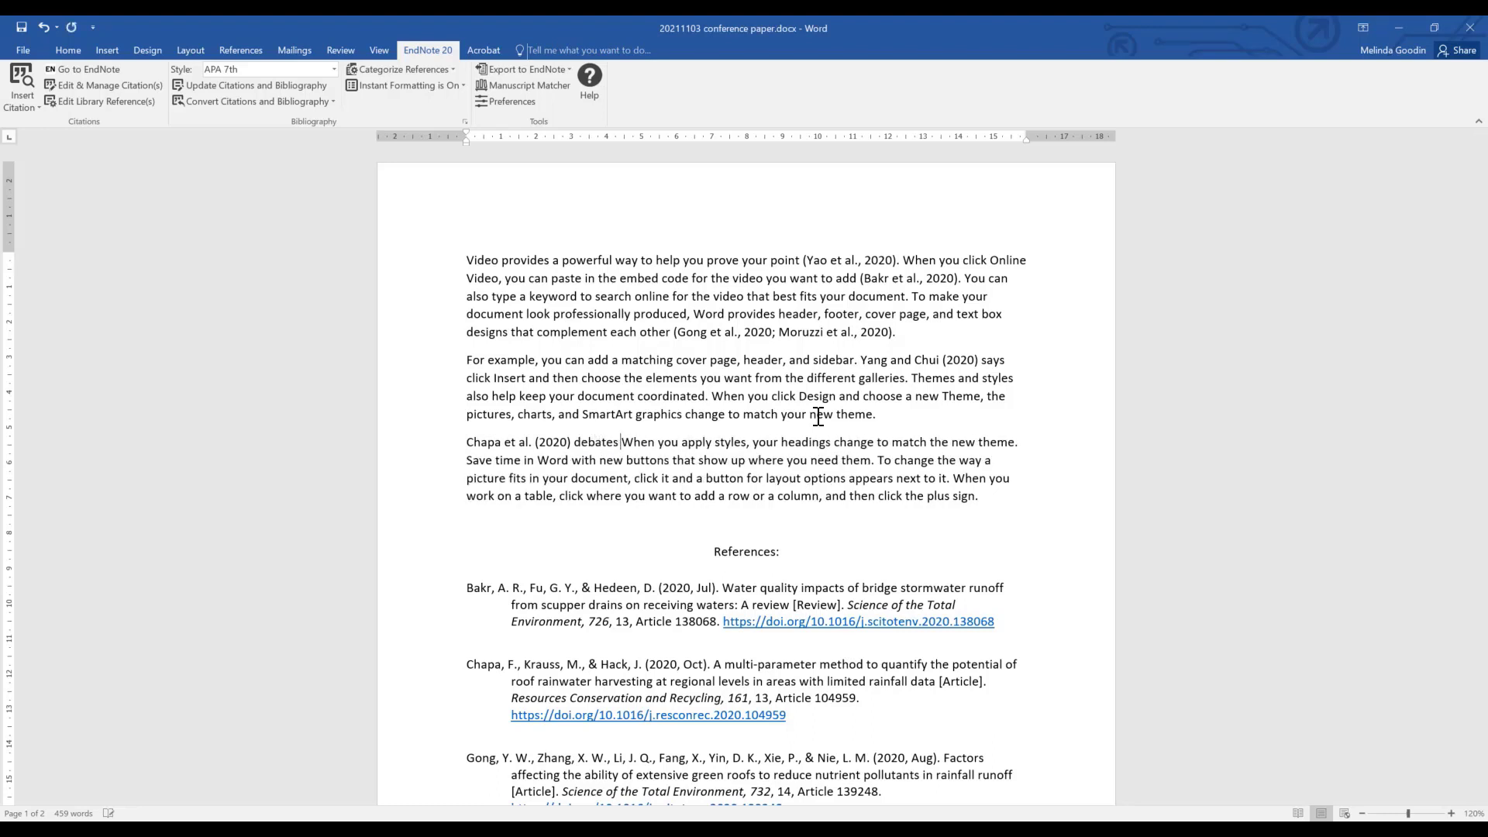
key(Delete)
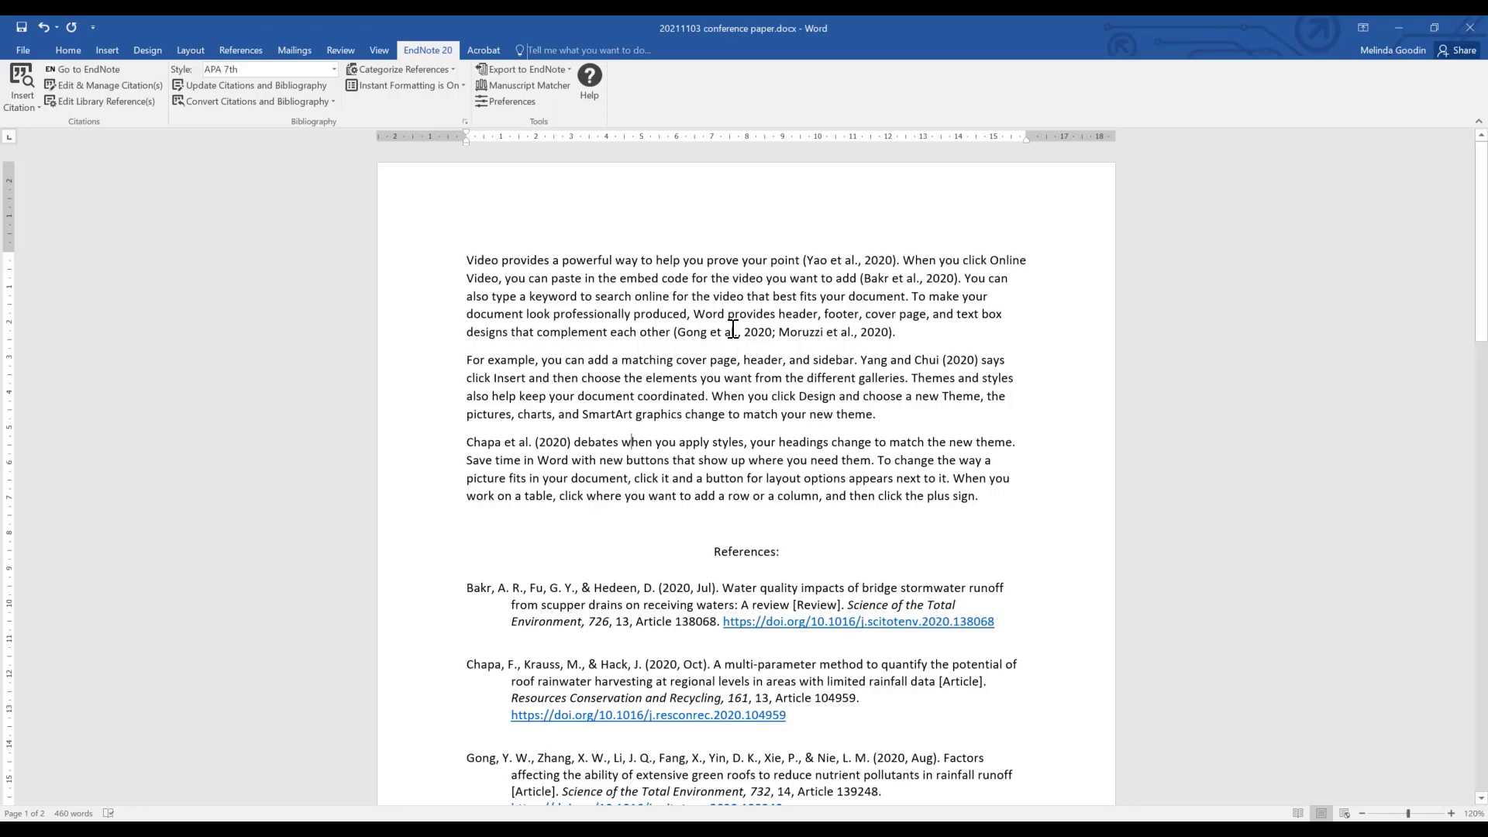
- Browse the Yao citation's Edit Citation(s) display choices, then back out without changes
click(834, 259)
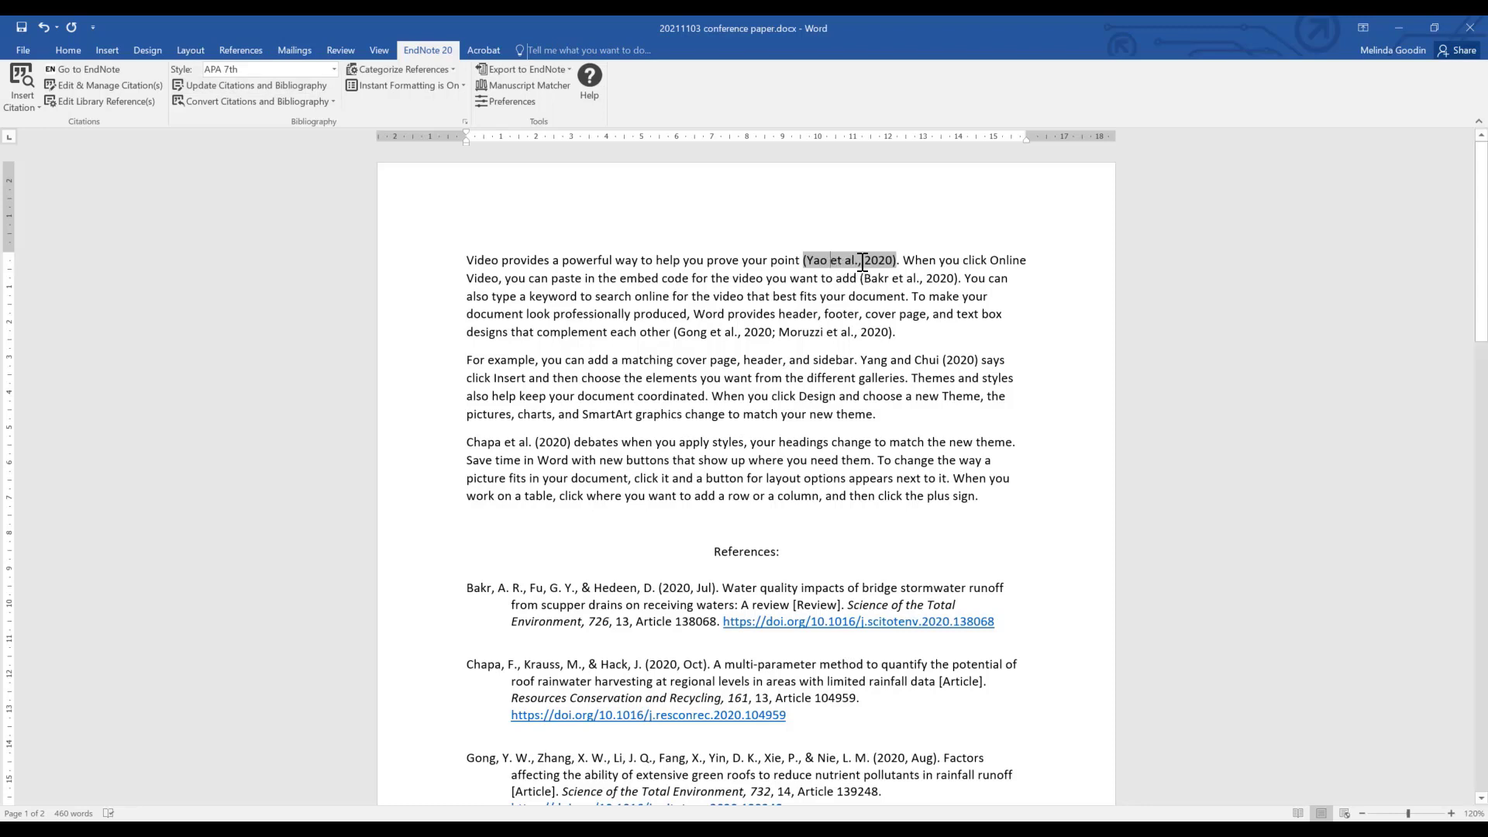
right_click(861, 261)
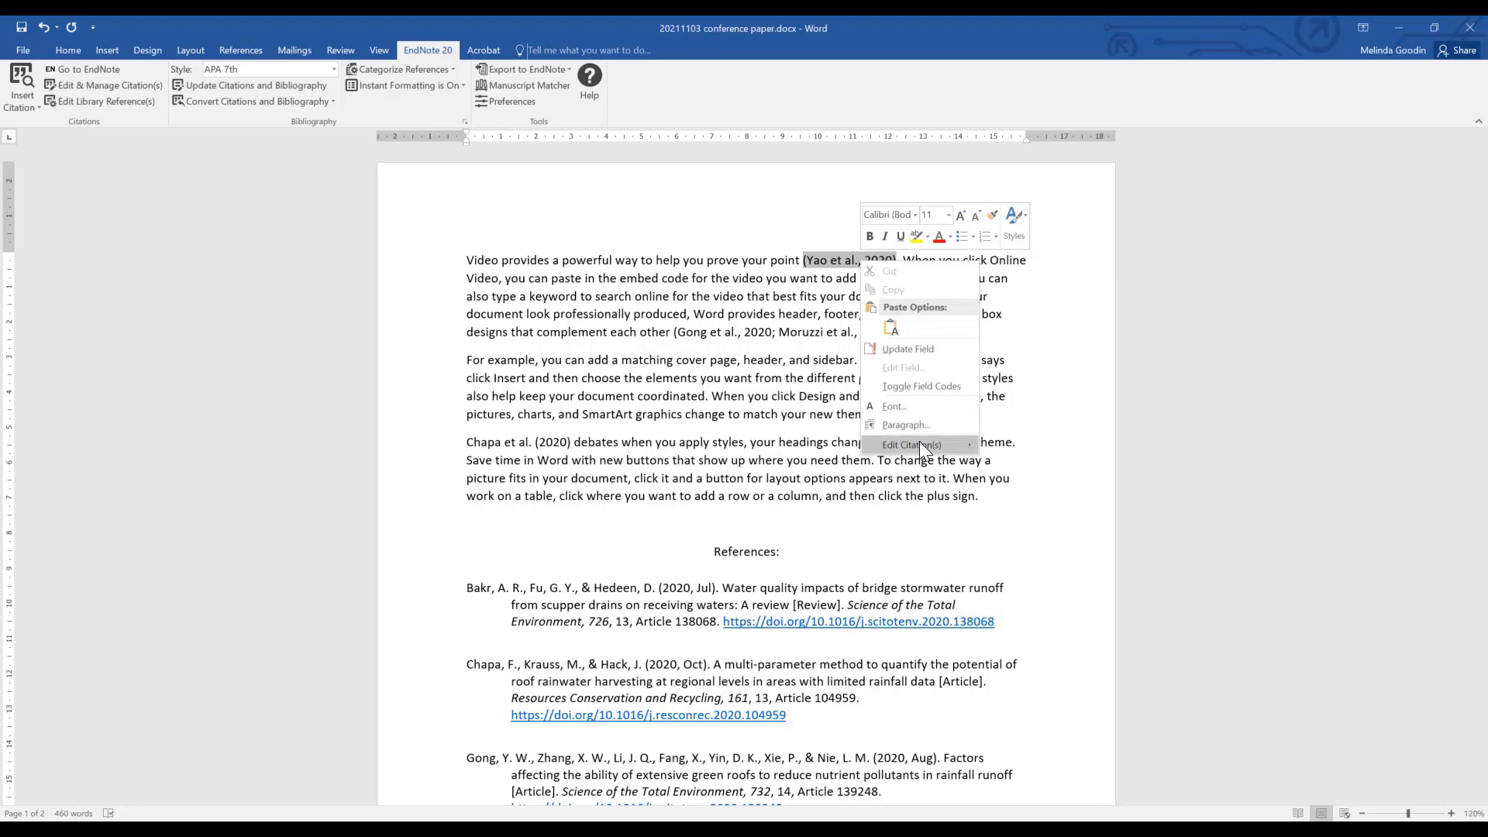
mouse_move(921, 444)
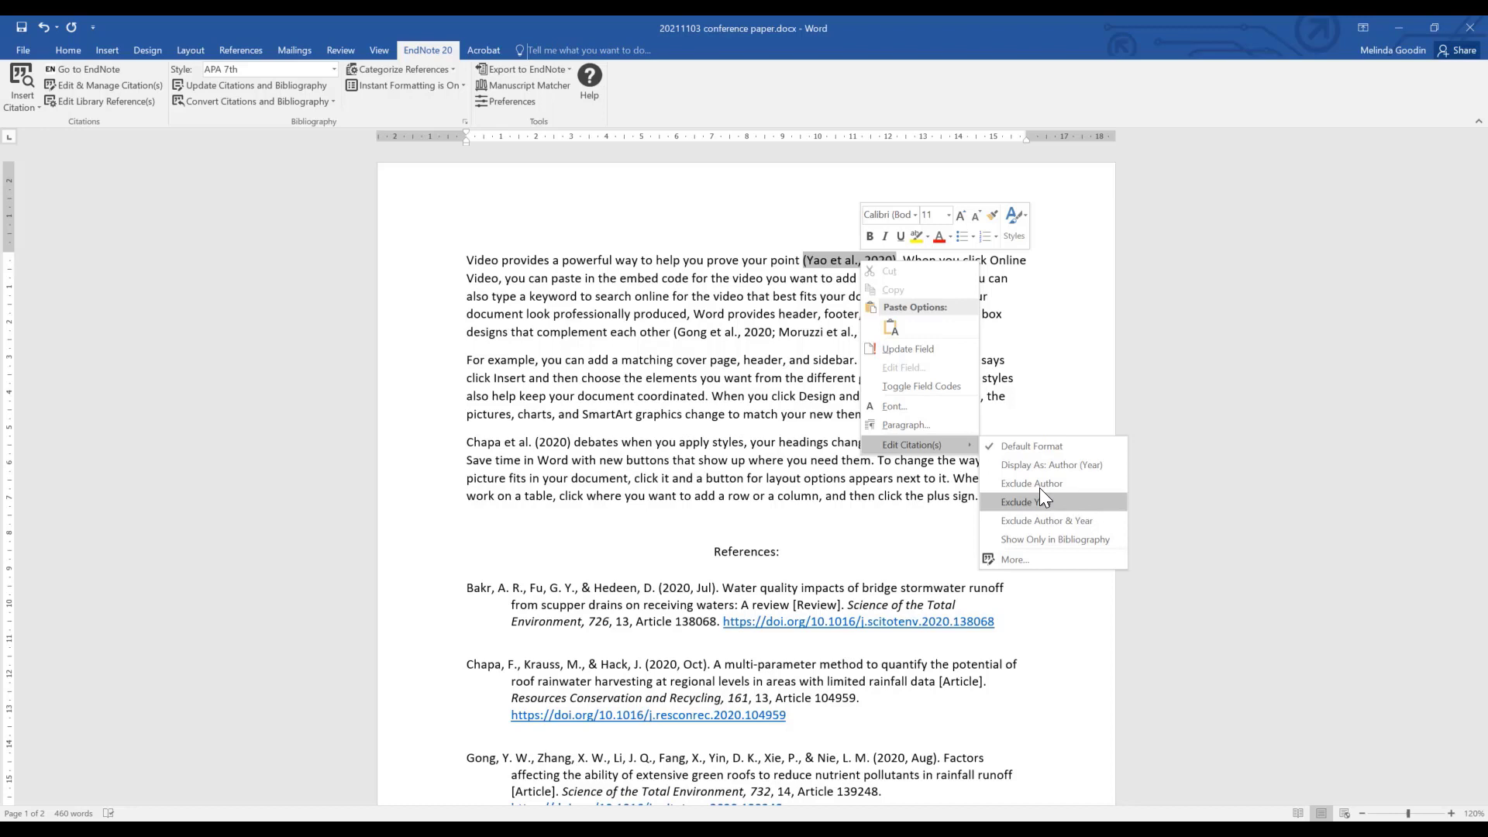
key(Down)
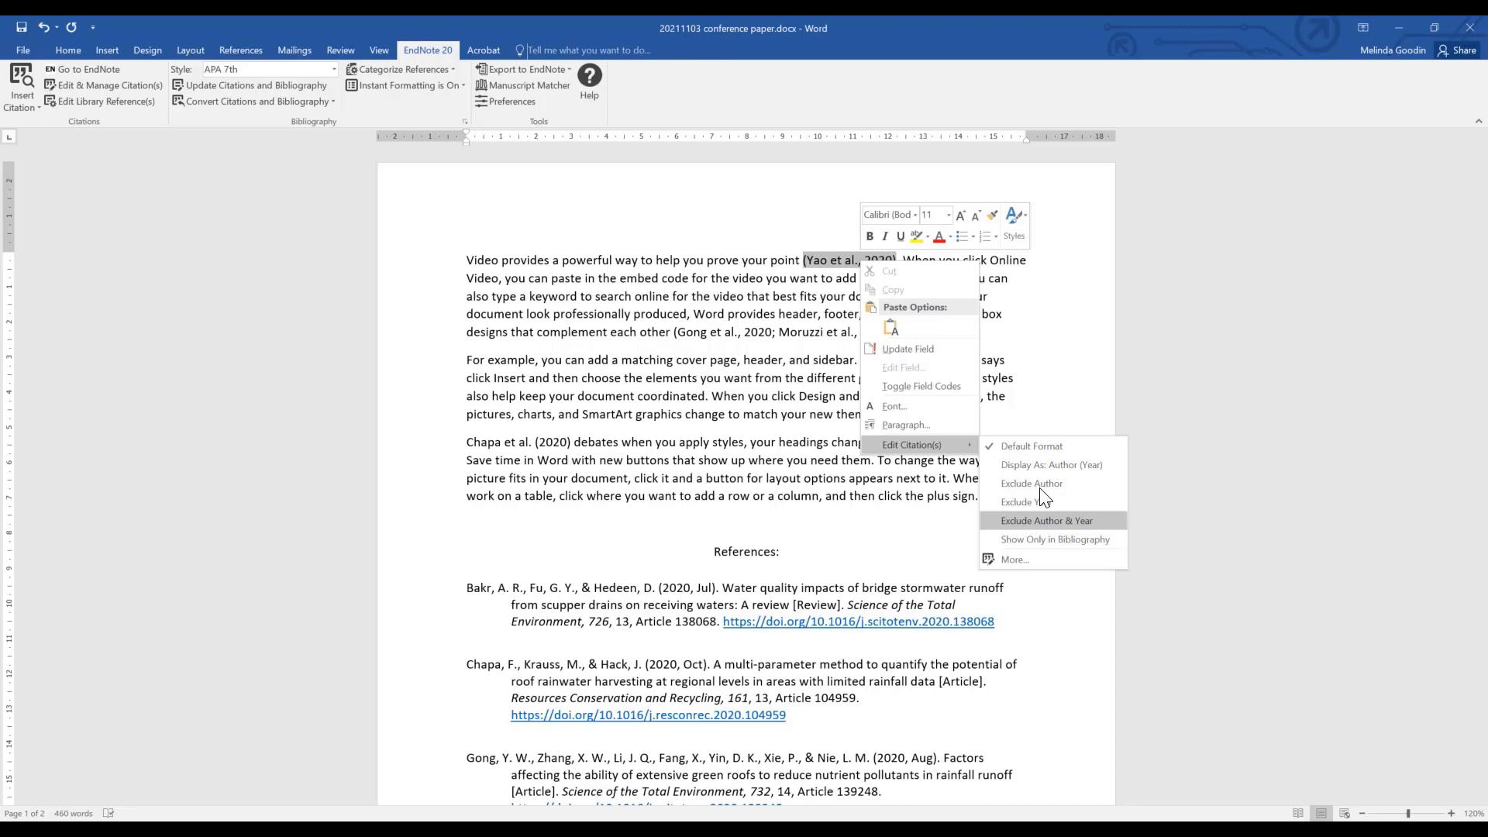
key(Down)
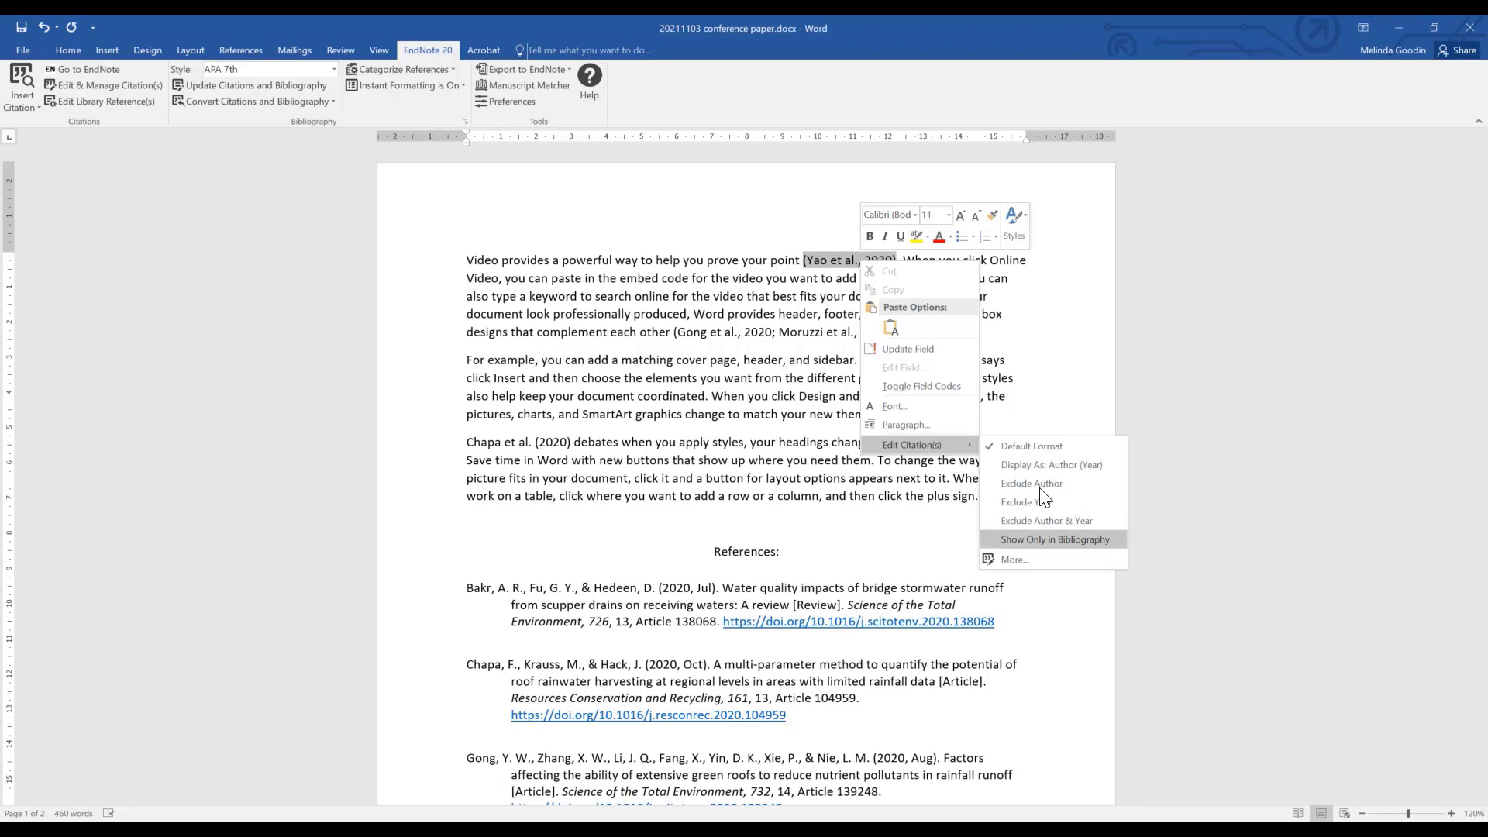
key(Escape)
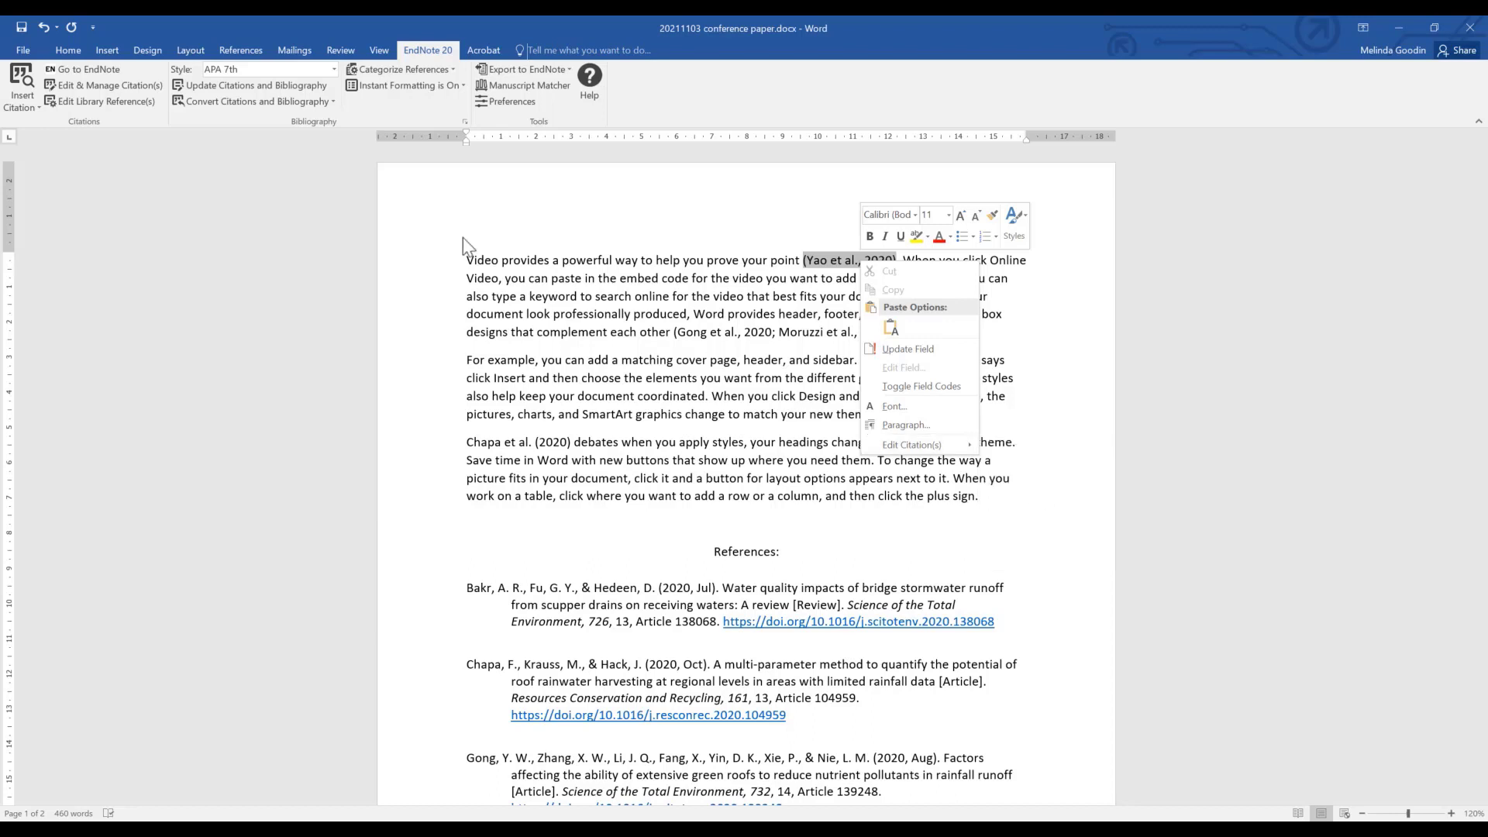
- Give the Yao citation the prefix 'as cited by', keeping Default formatting
click(115, 86)
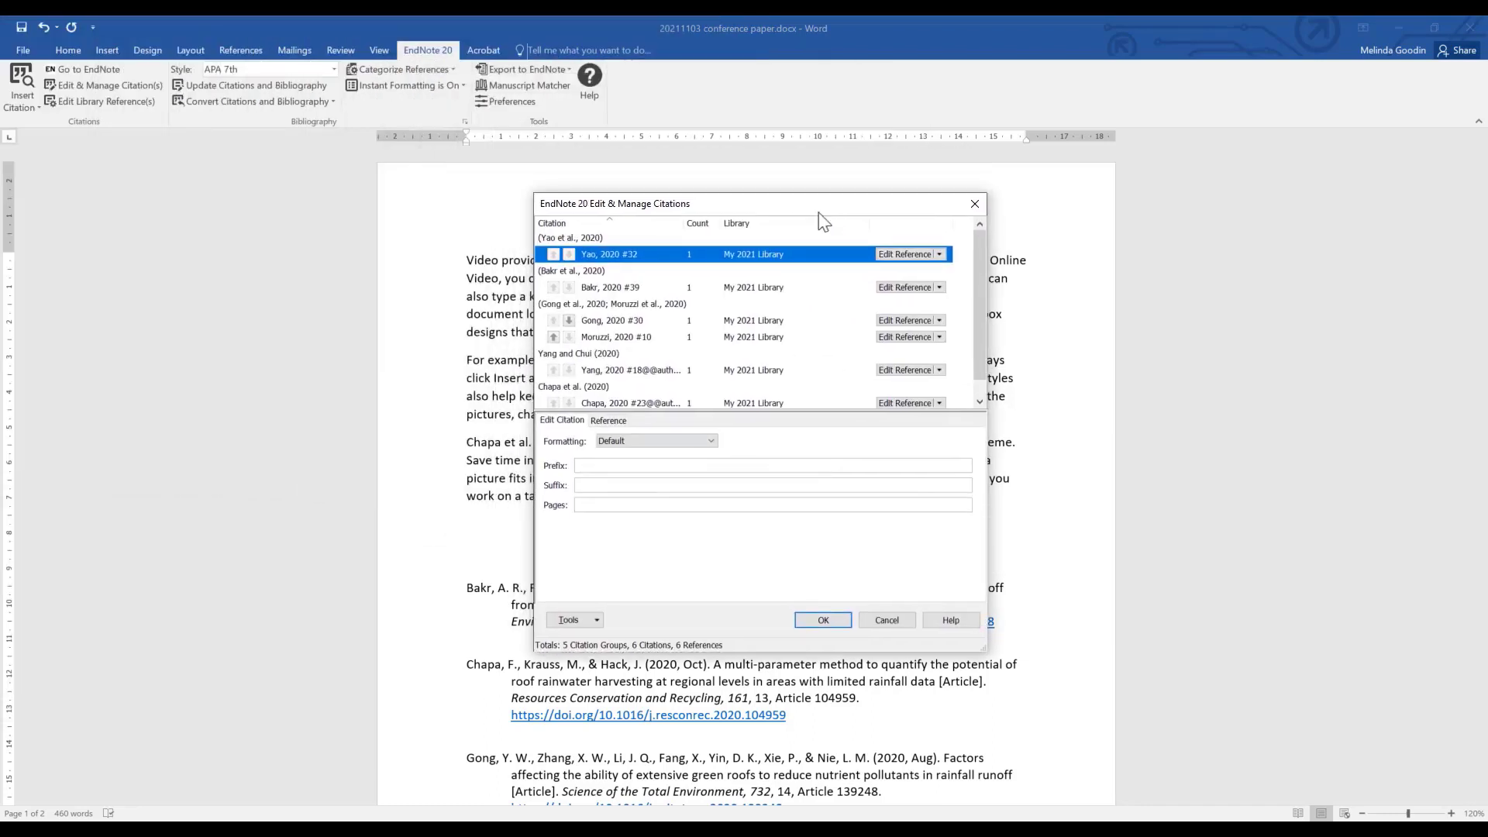
click(651, 442)
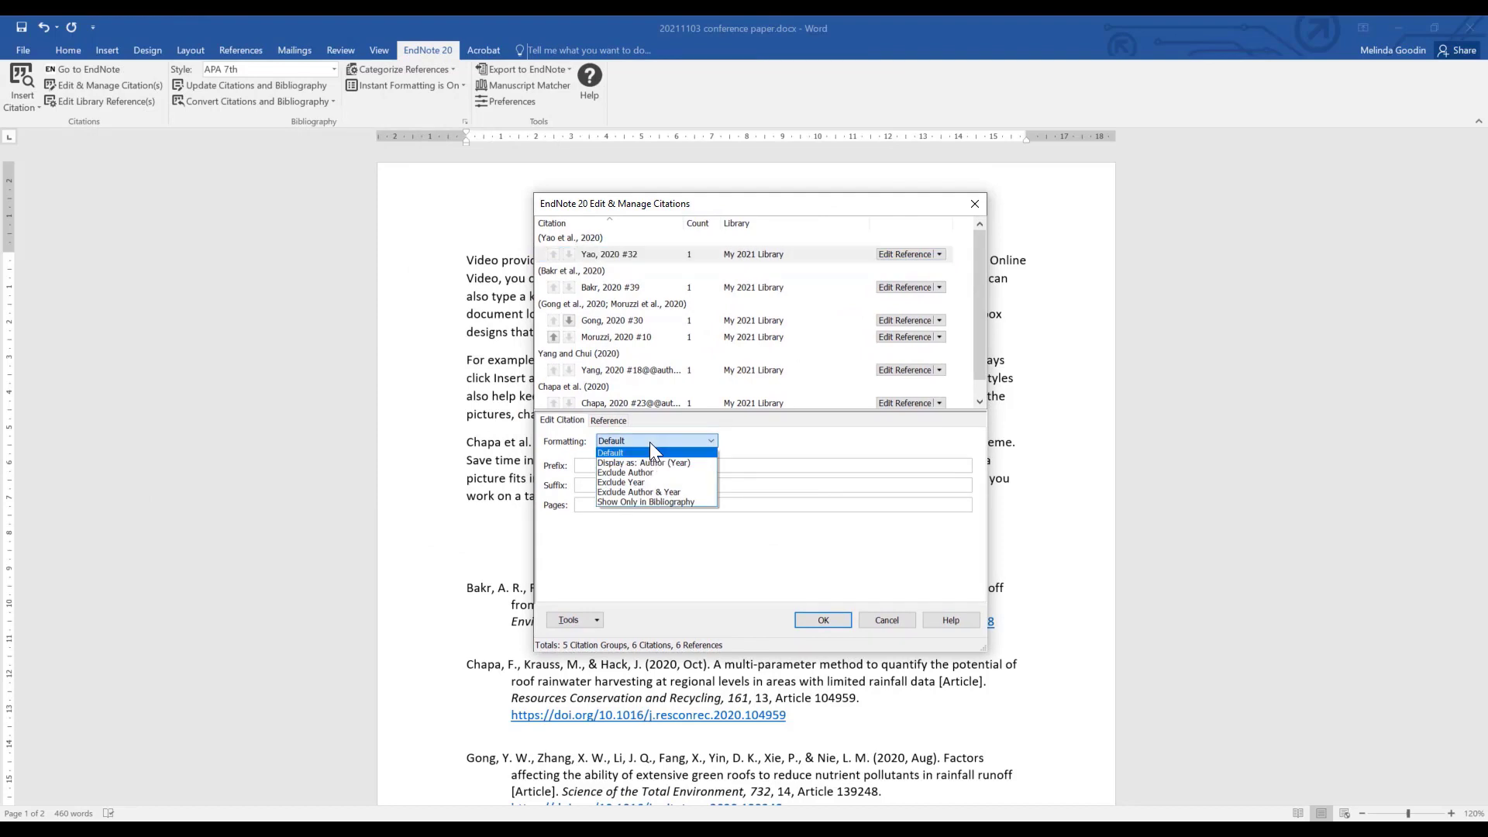
click(742, 442)
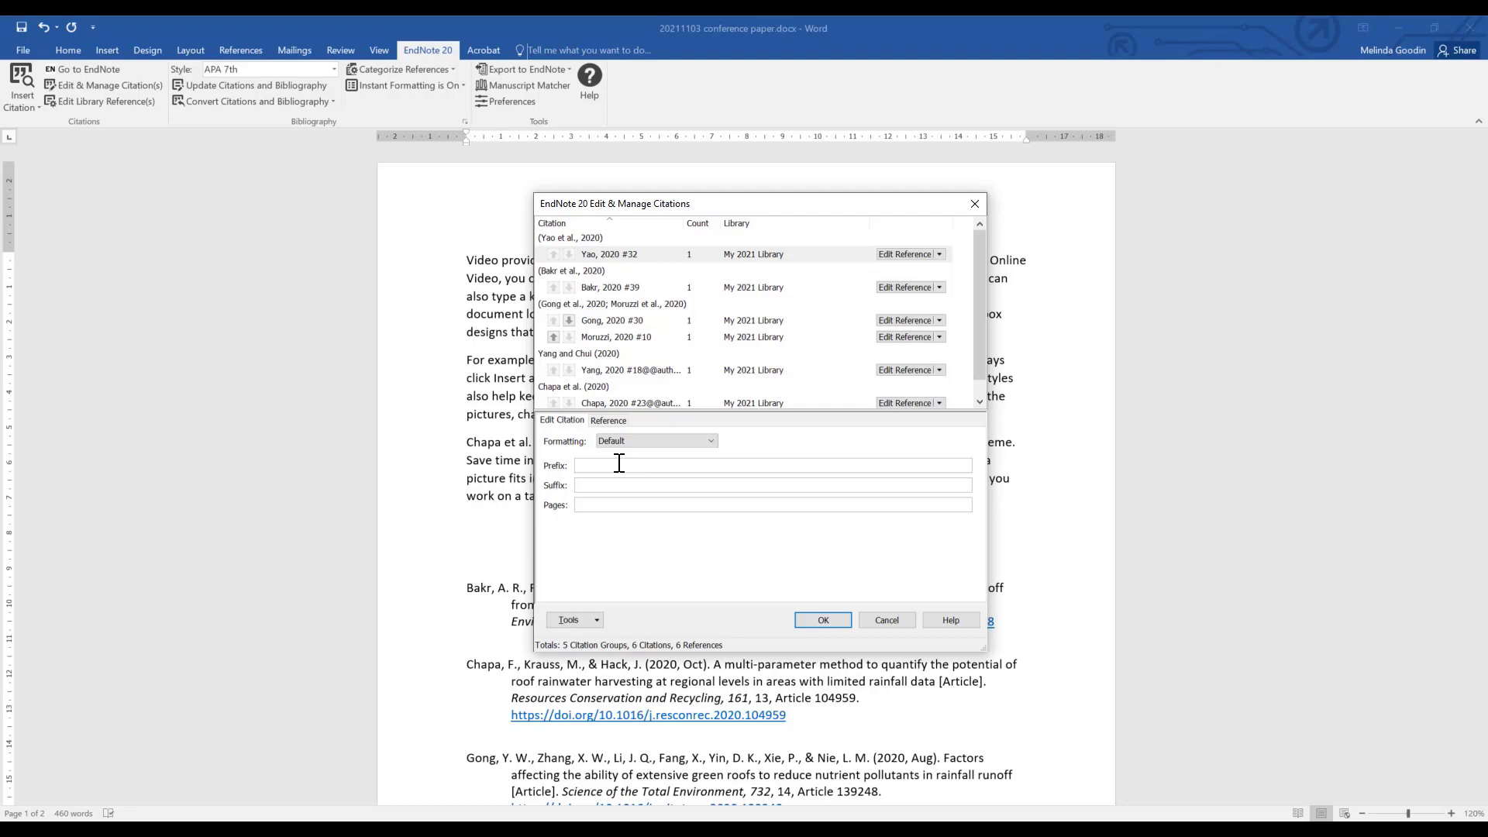
text(as cited by)
click(818, 619)
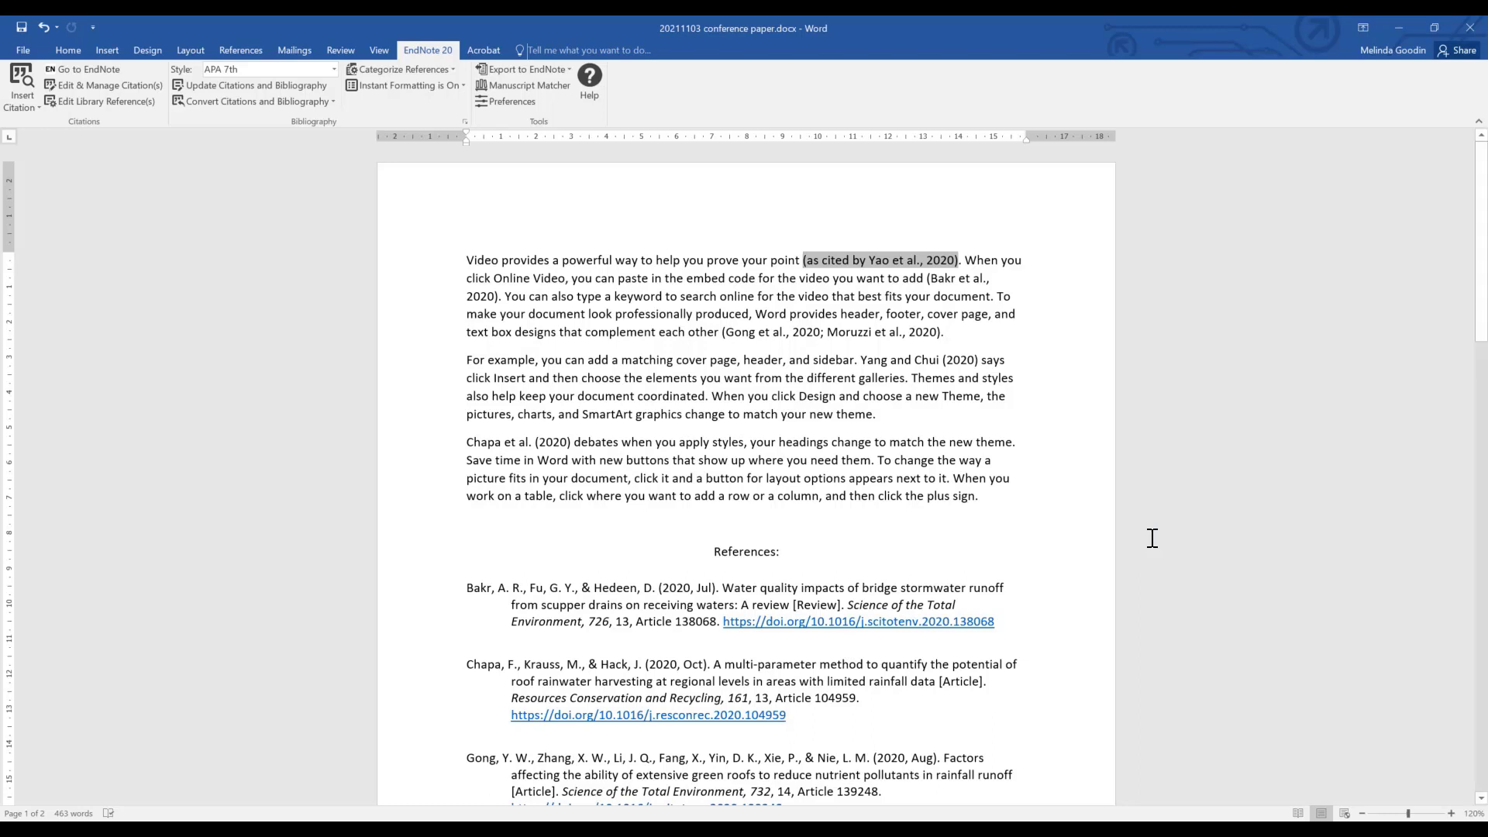
- Add the suffix ', p. 32' to the Yang and Chui citation in Edit & Manage Citations
click(970, 362)
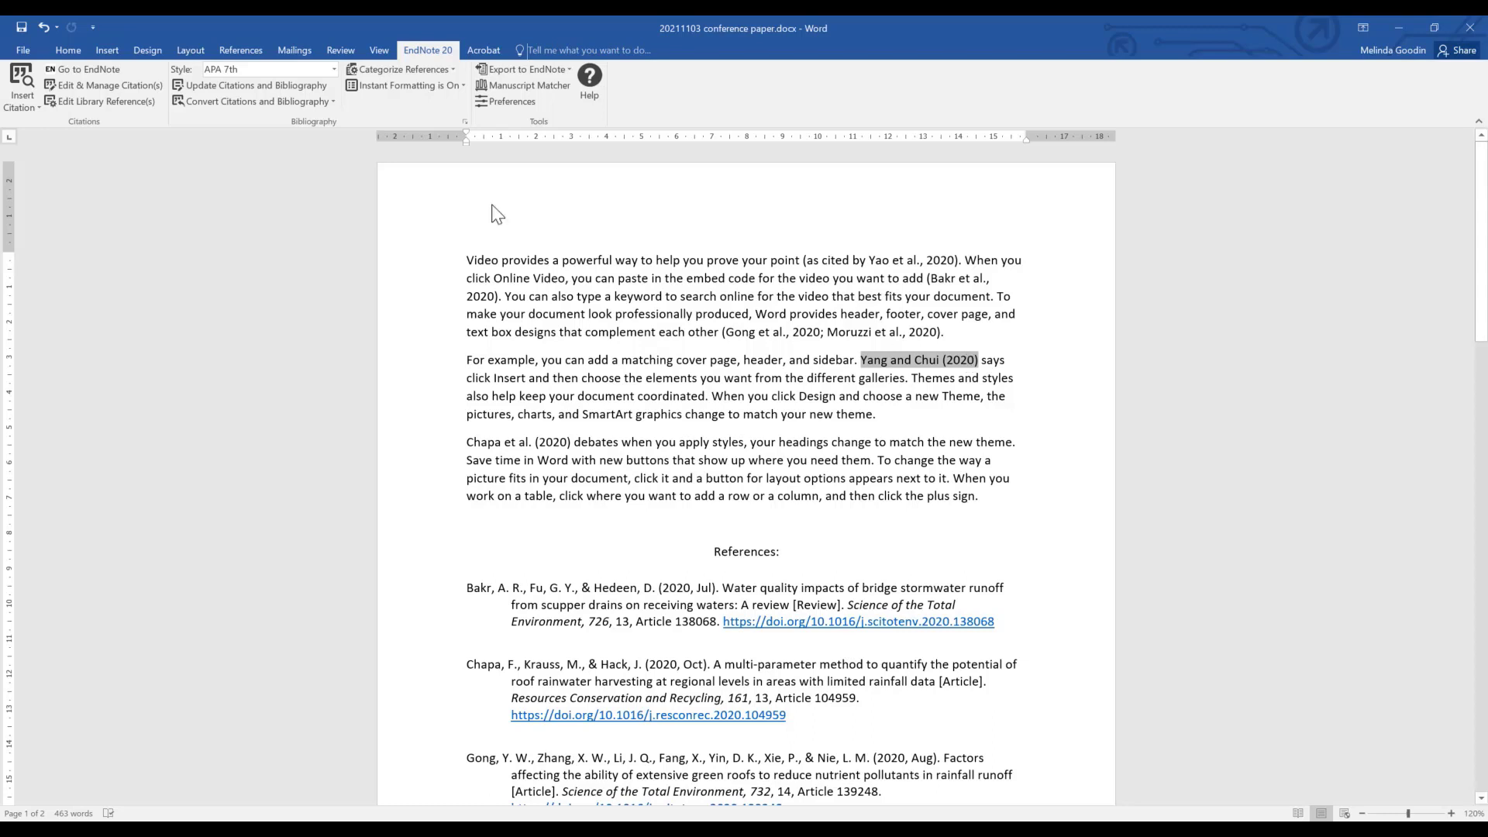
click(124, 82)
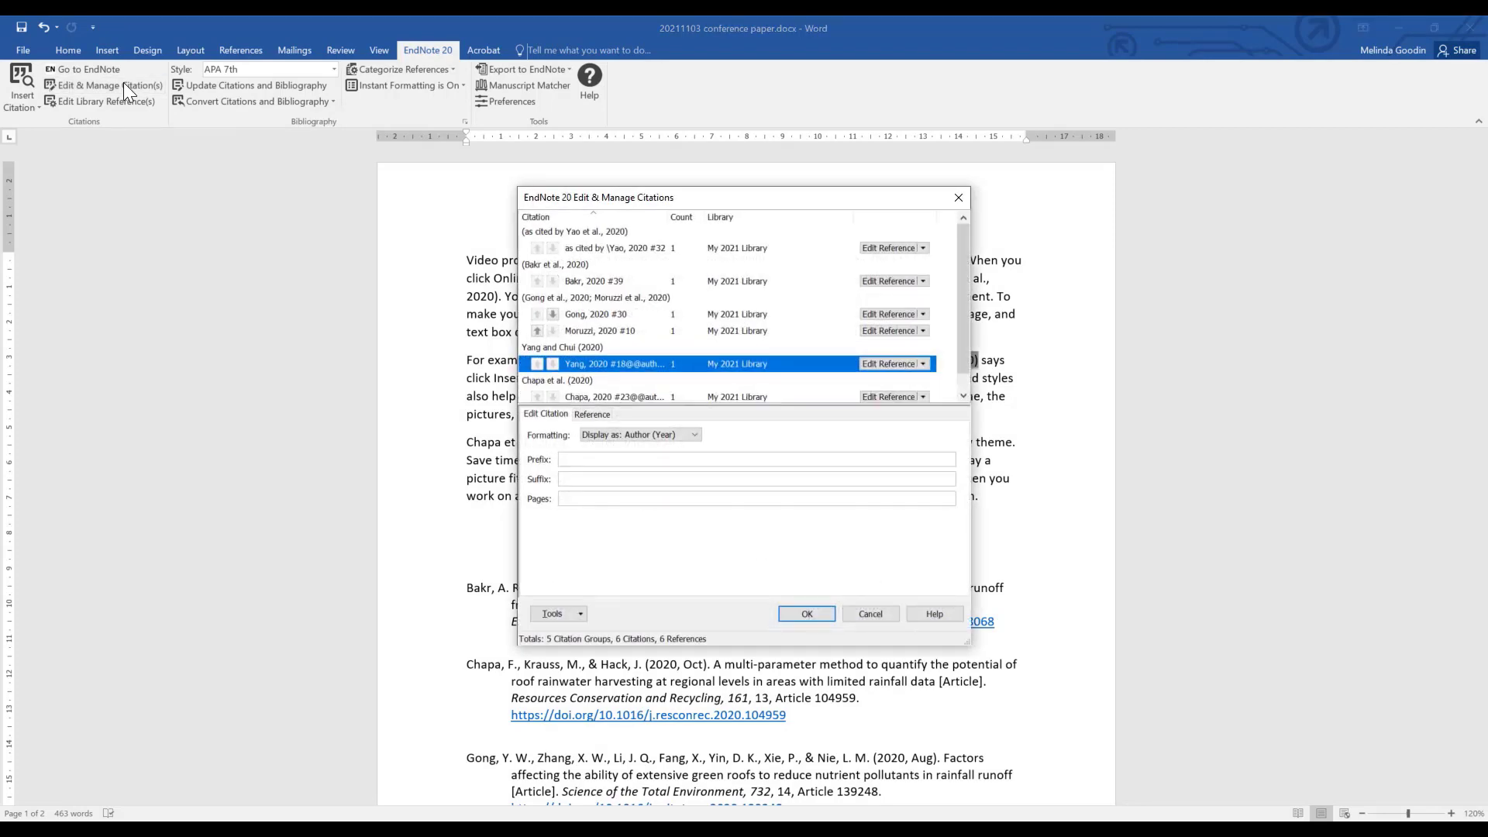
click(589, 480)
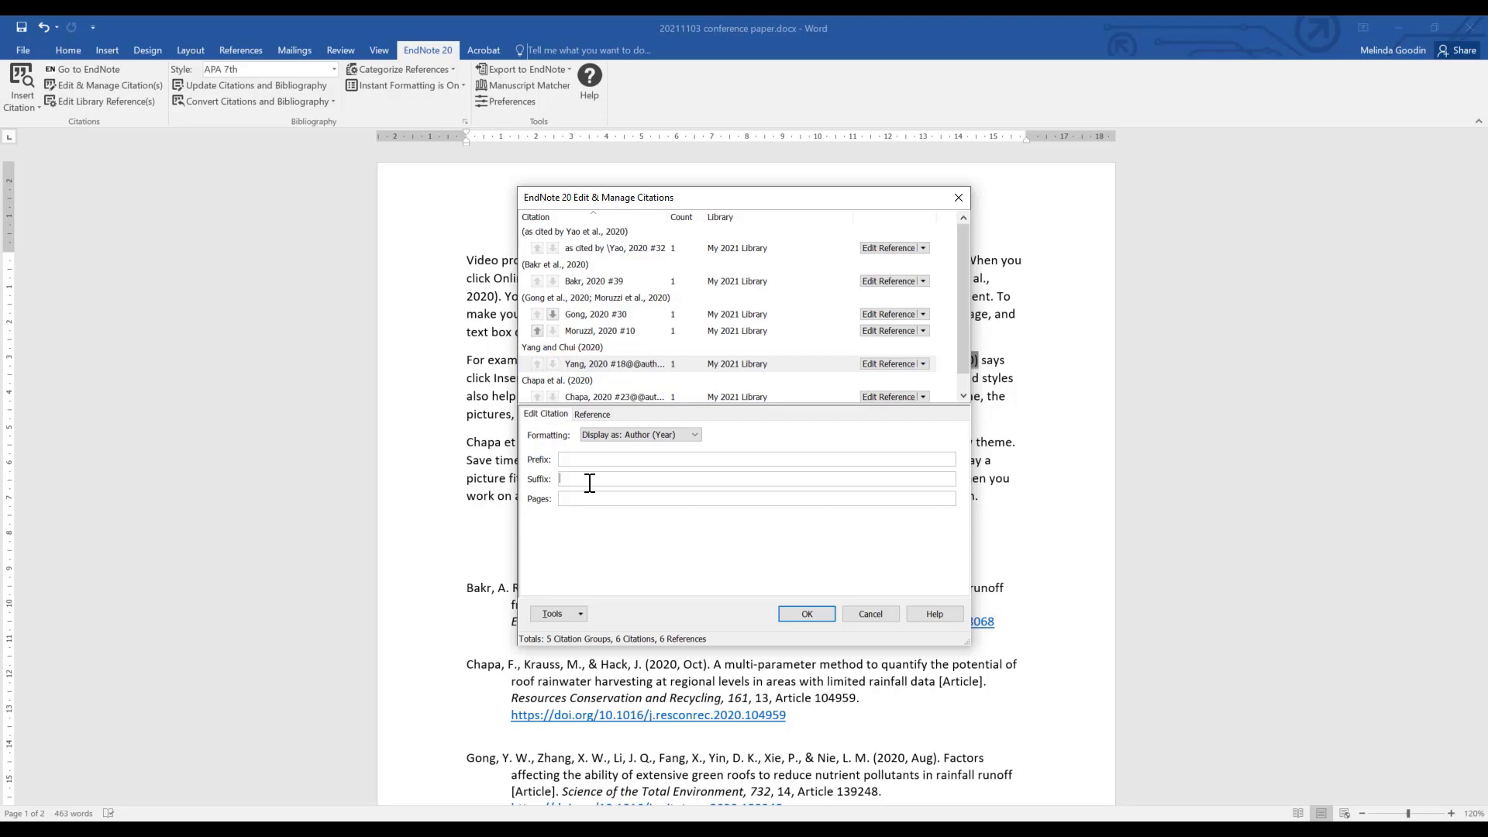
text(, p. 32)
click(798, 613)
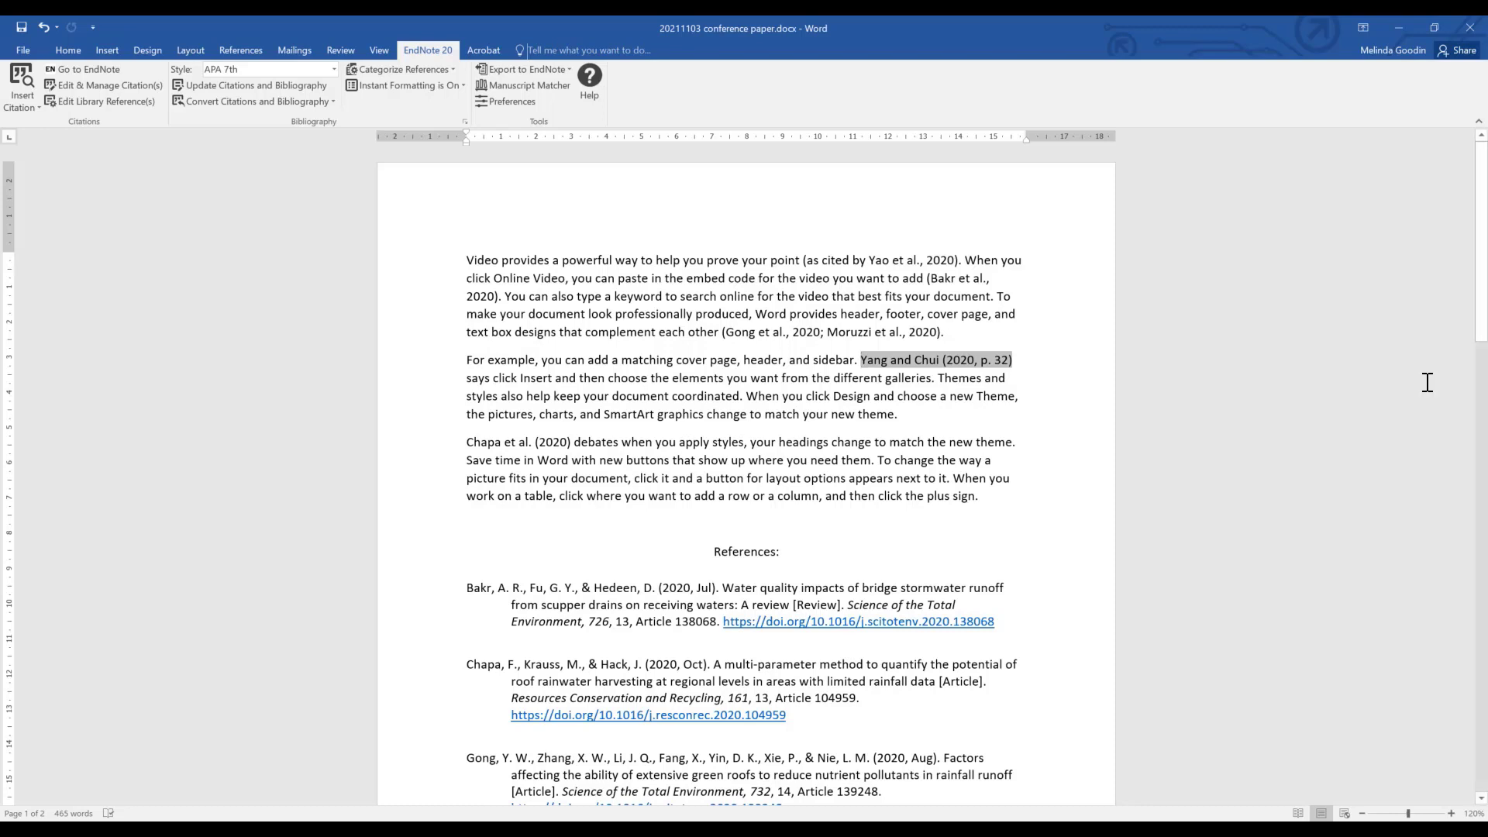
- Remove the Moruzzi entry from the Gong and Moruzzi citation via Edit & Manage Citations
click(757, 334)
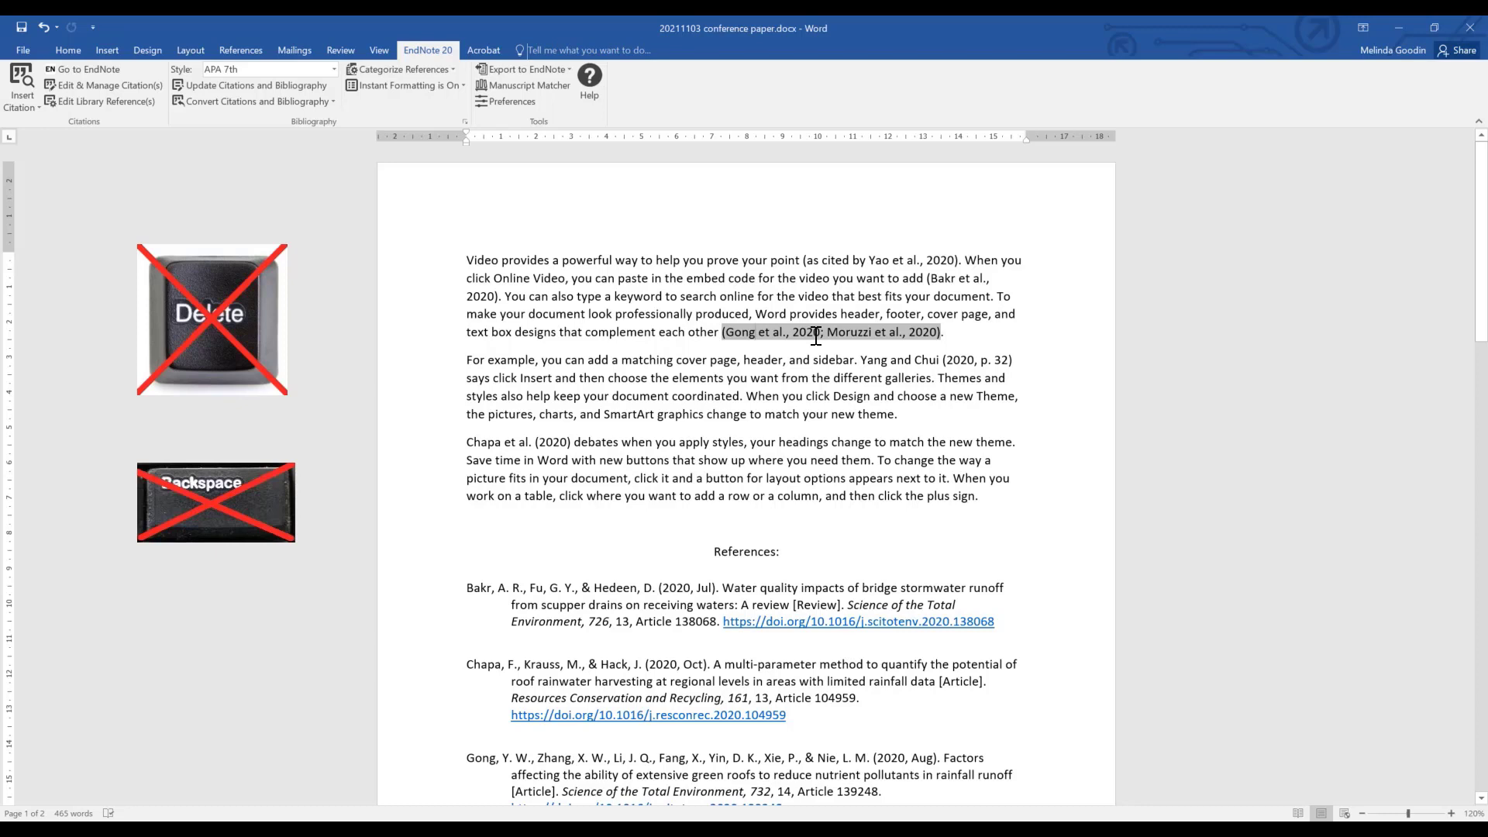
double_click(419, 294)
drag(449, 399, 480, 524)
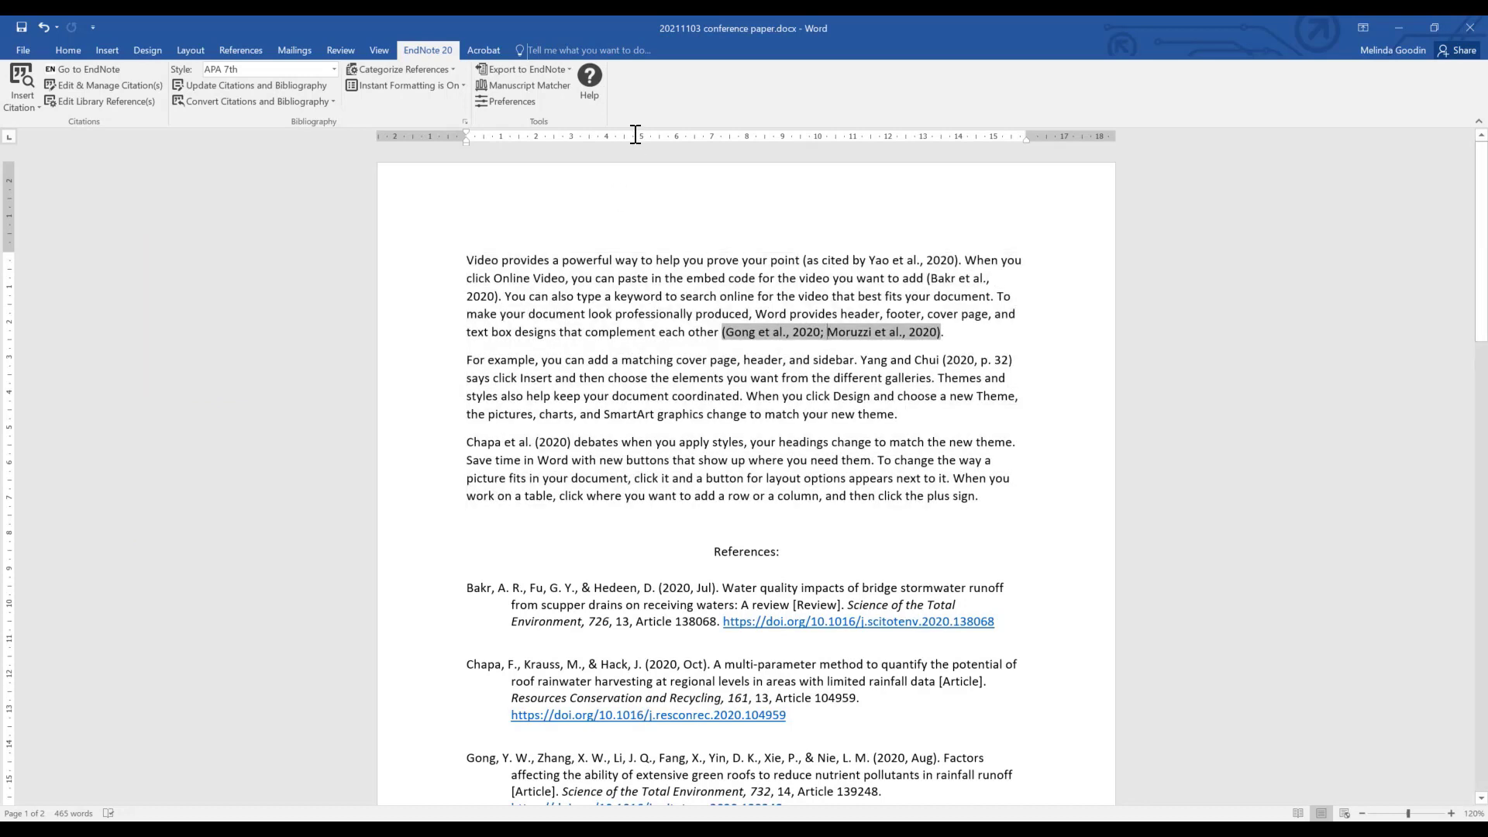
click(121, 82)
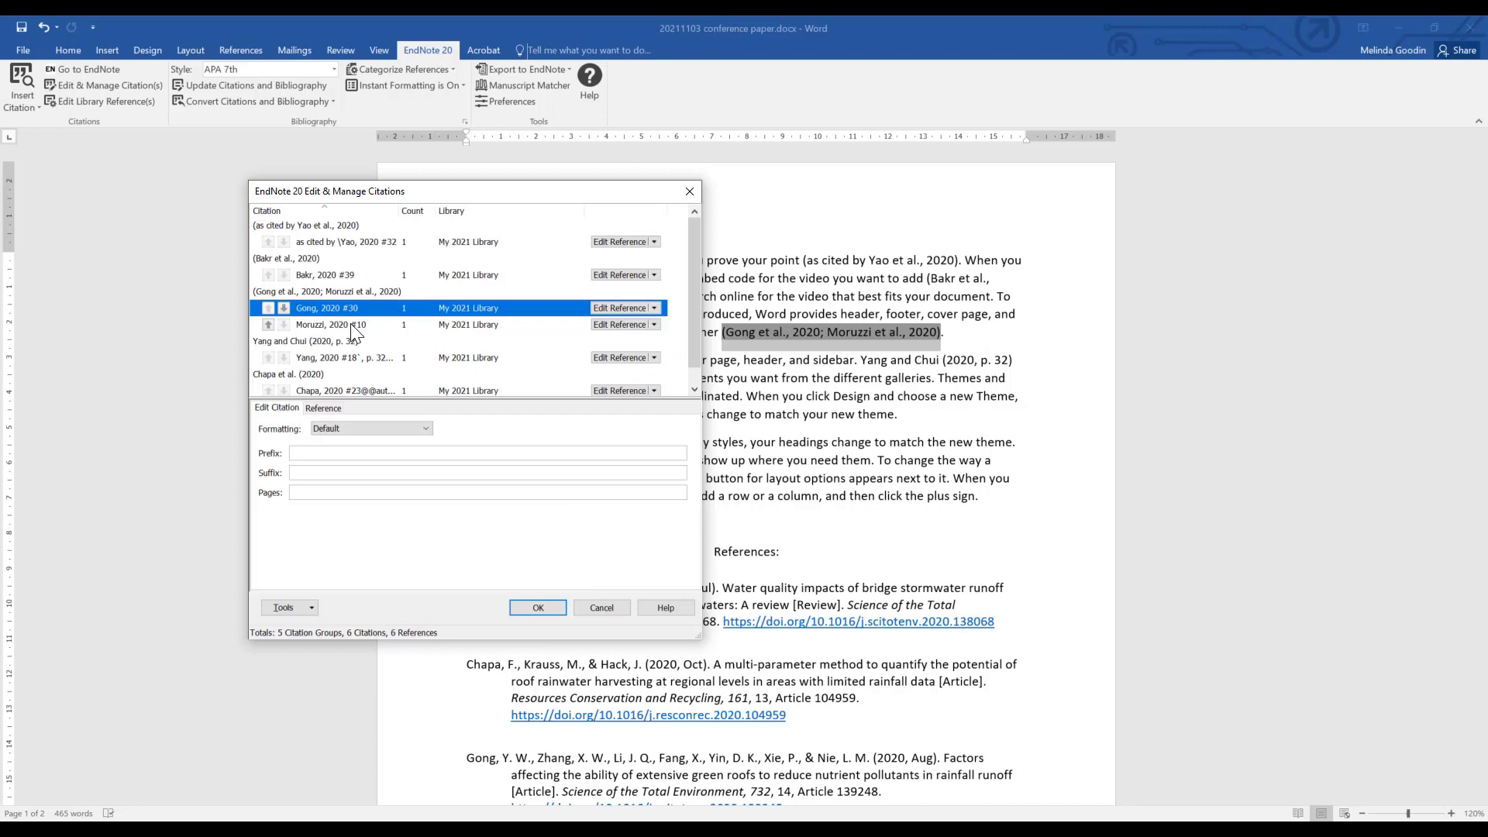
click(351, 325)
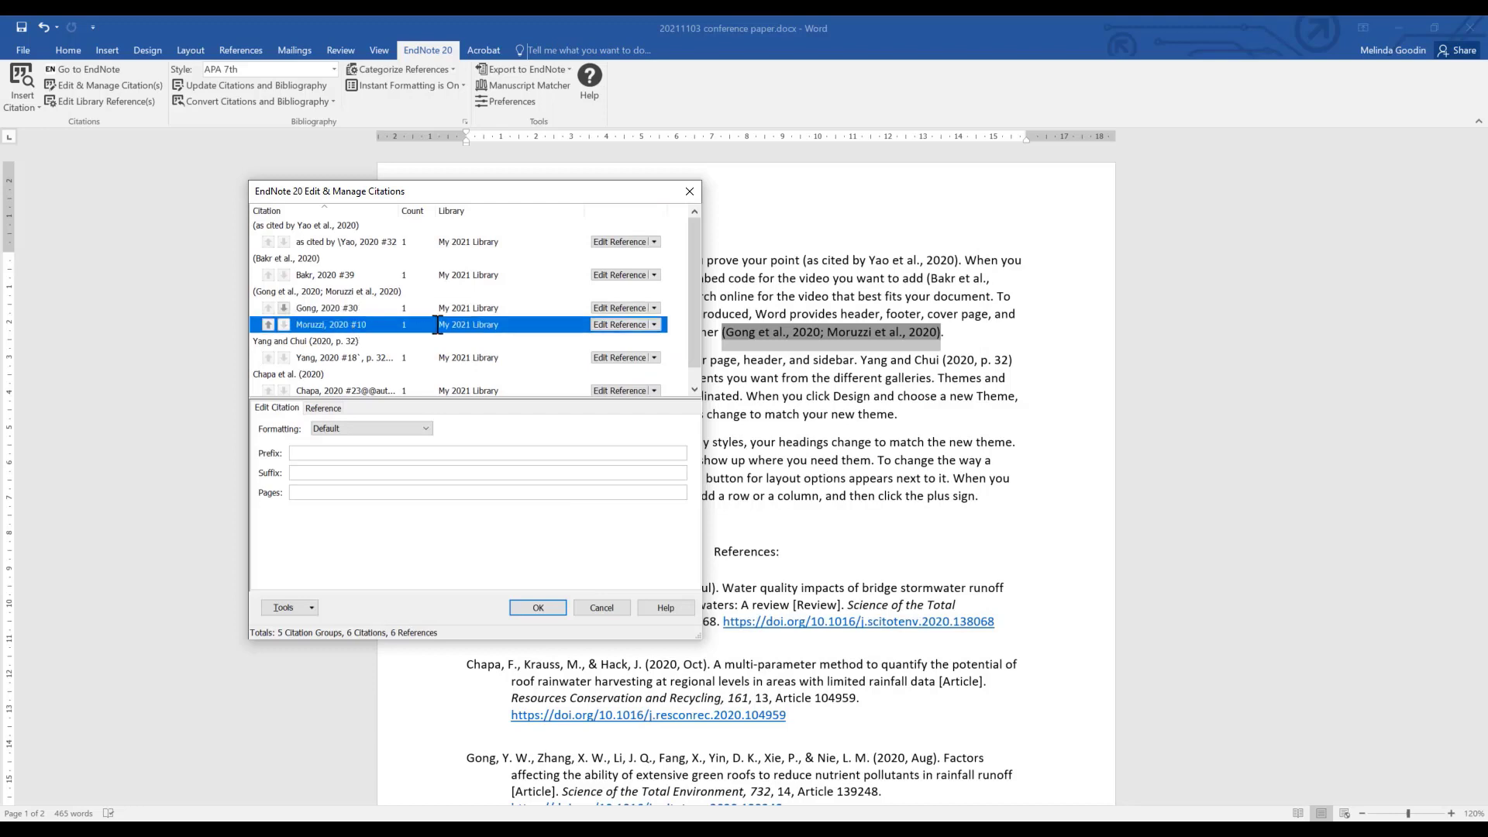
click(653, 325)
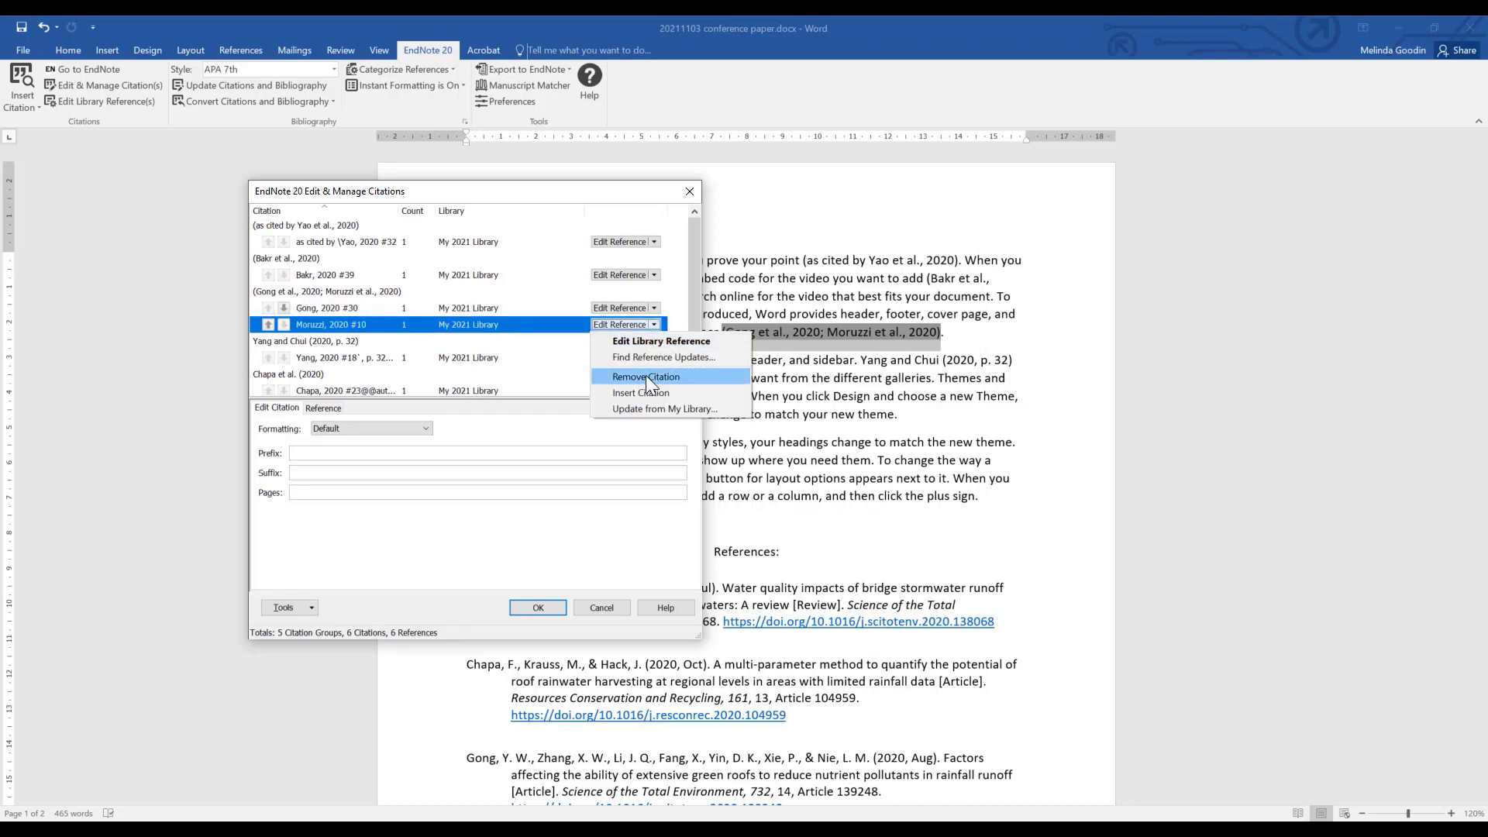
click(644, 376)
click(540, 607)
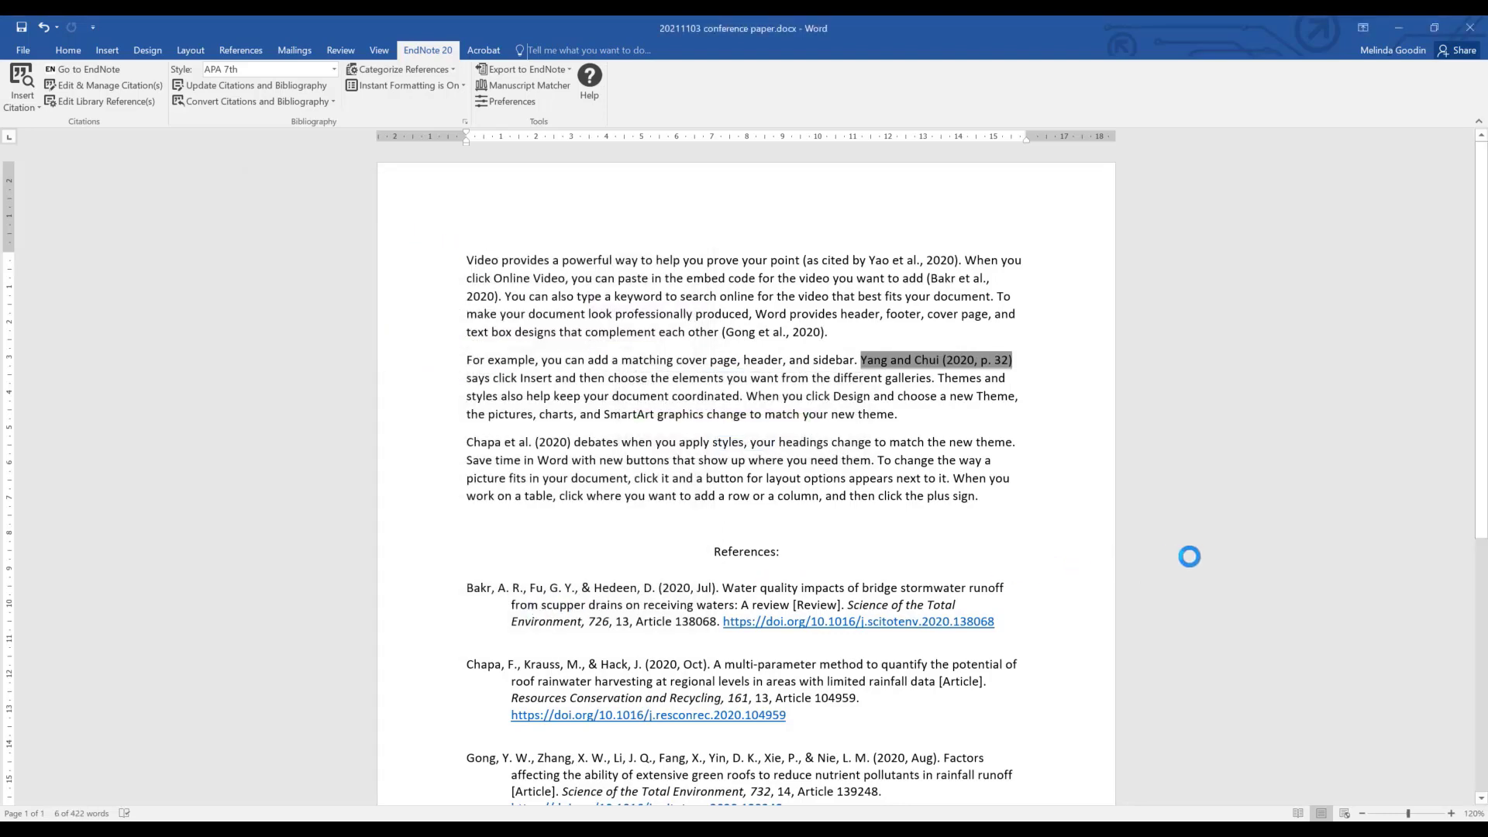
scroll(963, 505, down, 2)
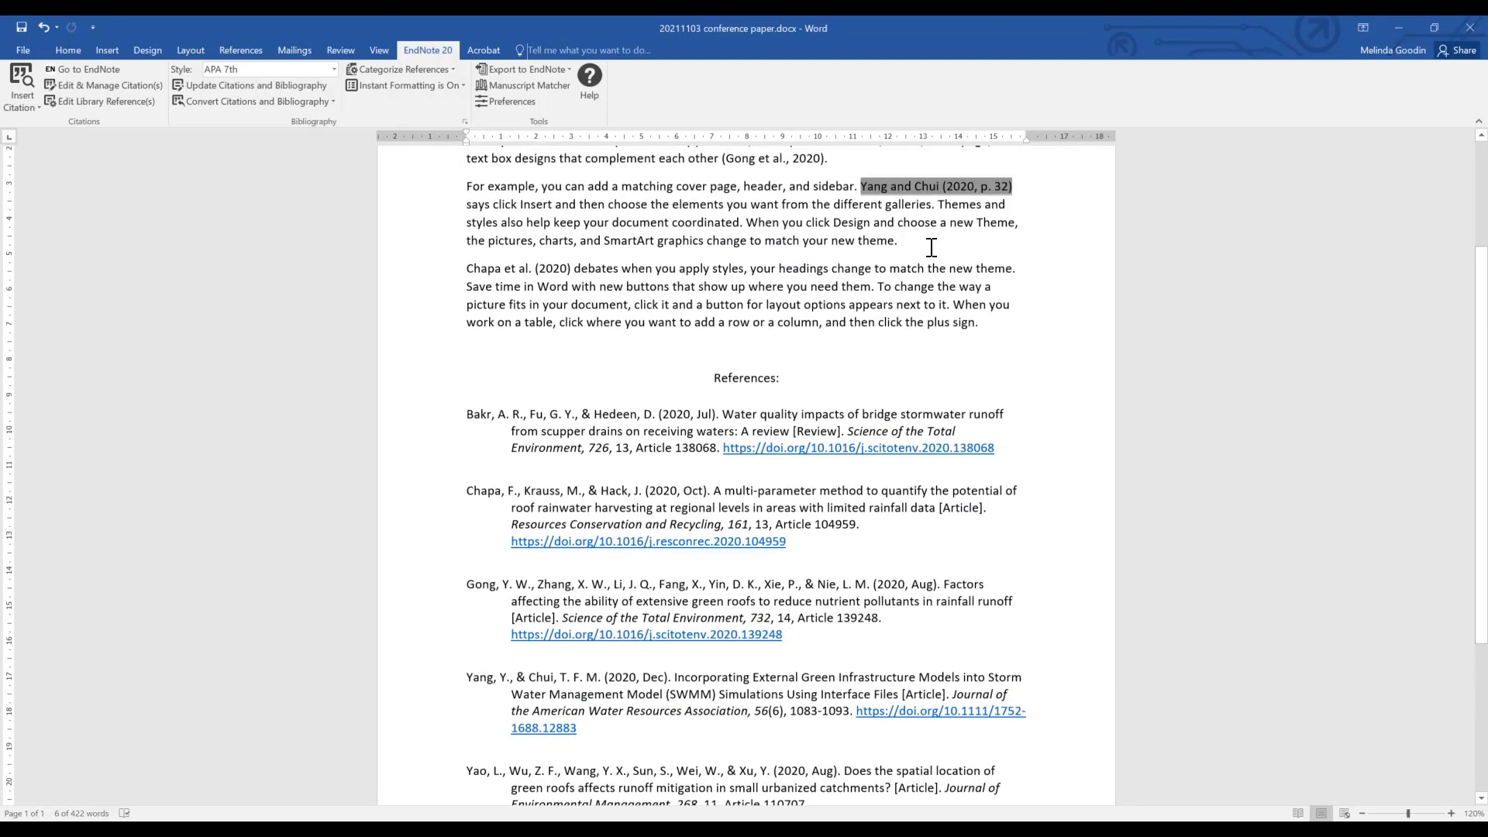
scroll(915, 264, down, 1)
scroll(802, 451, up, 1)
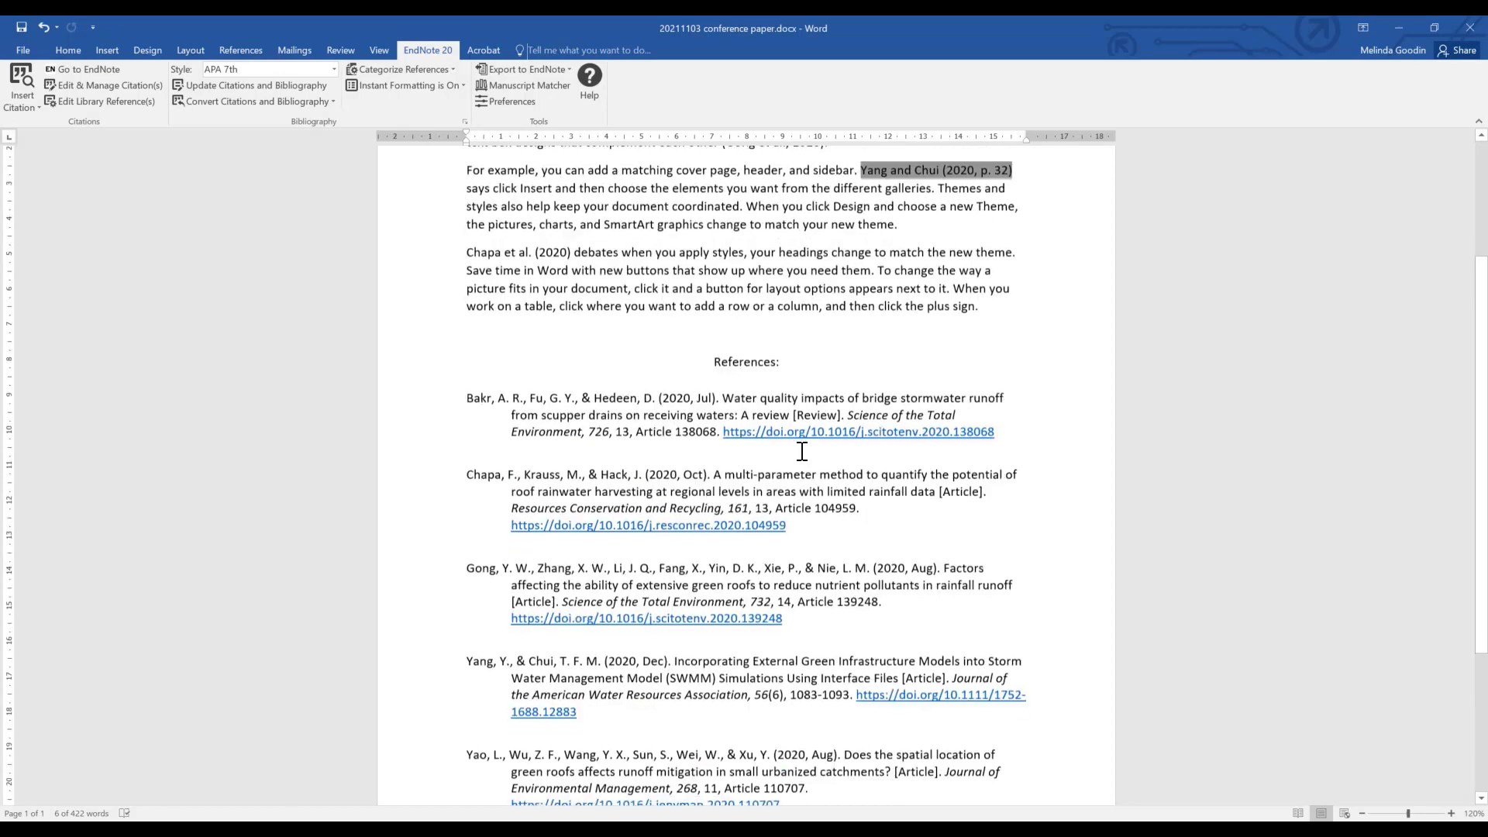
scroll(807, 451, up, 2)
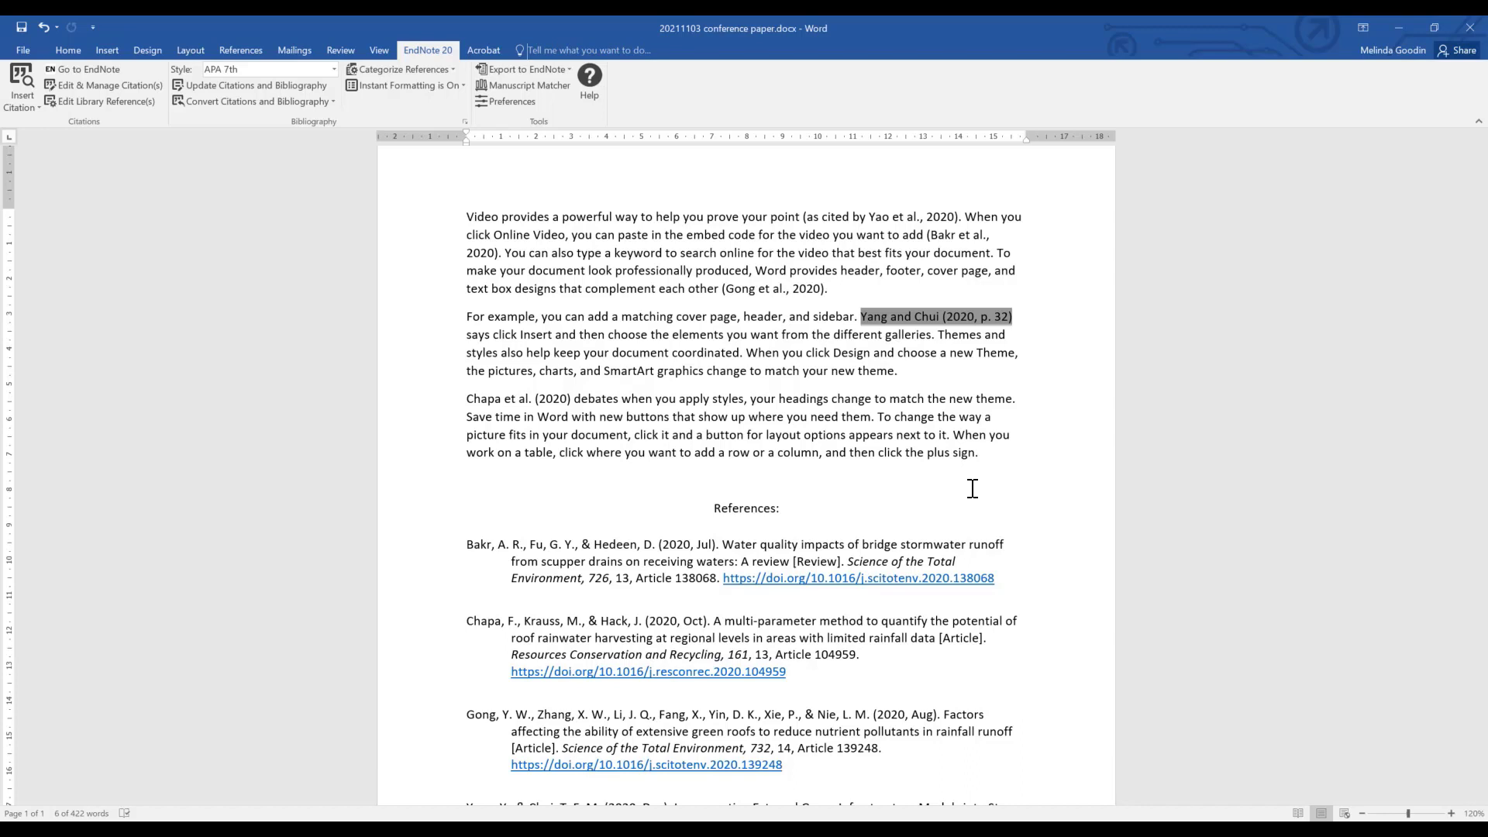
- Update the EndNote citations and bibliography
click(261, 86)
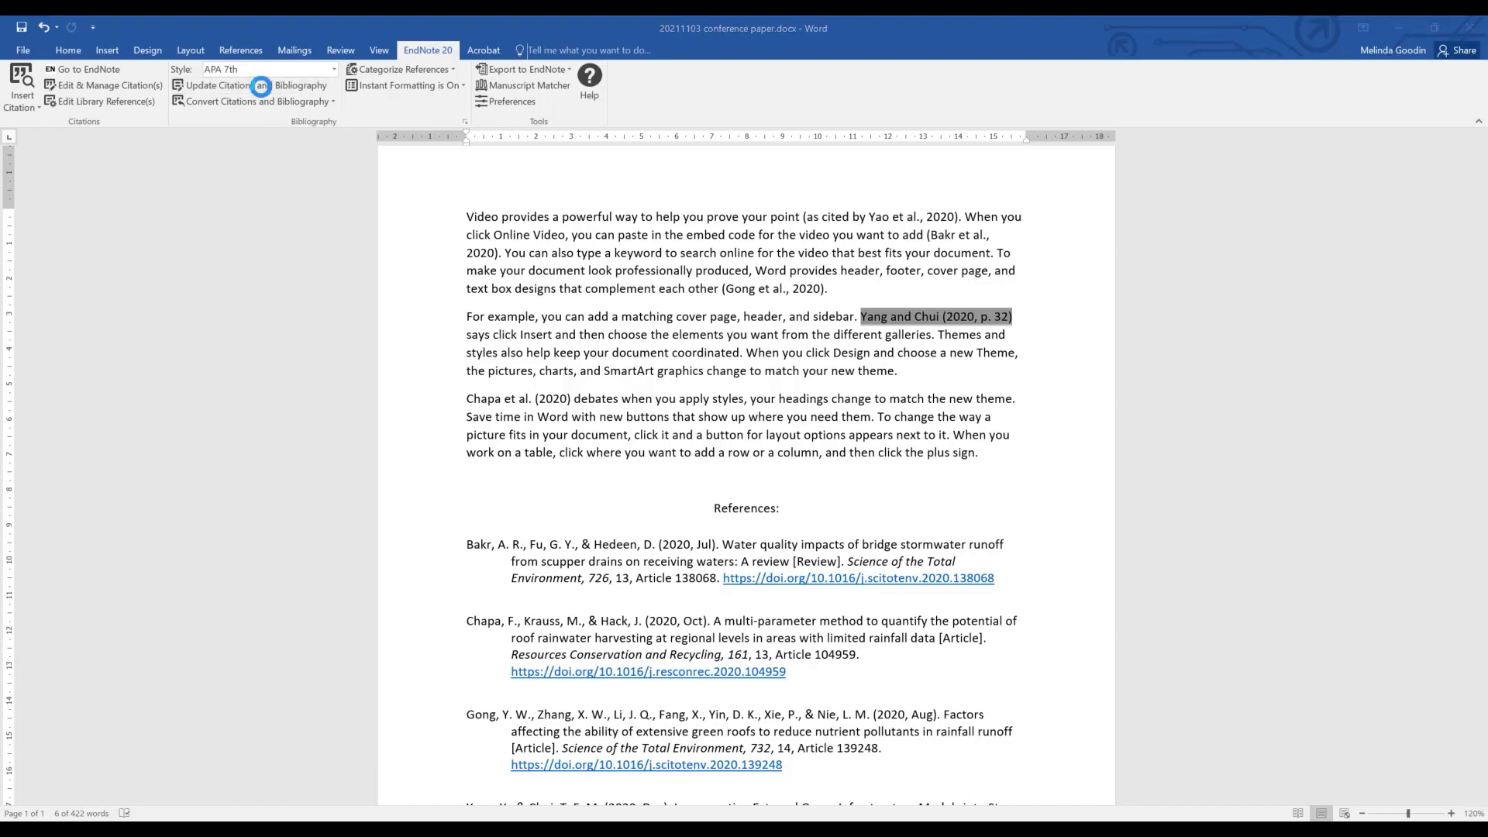
- Convert the citations in the three body paragraphs to unformatted EndNote codes
click(335, 103)
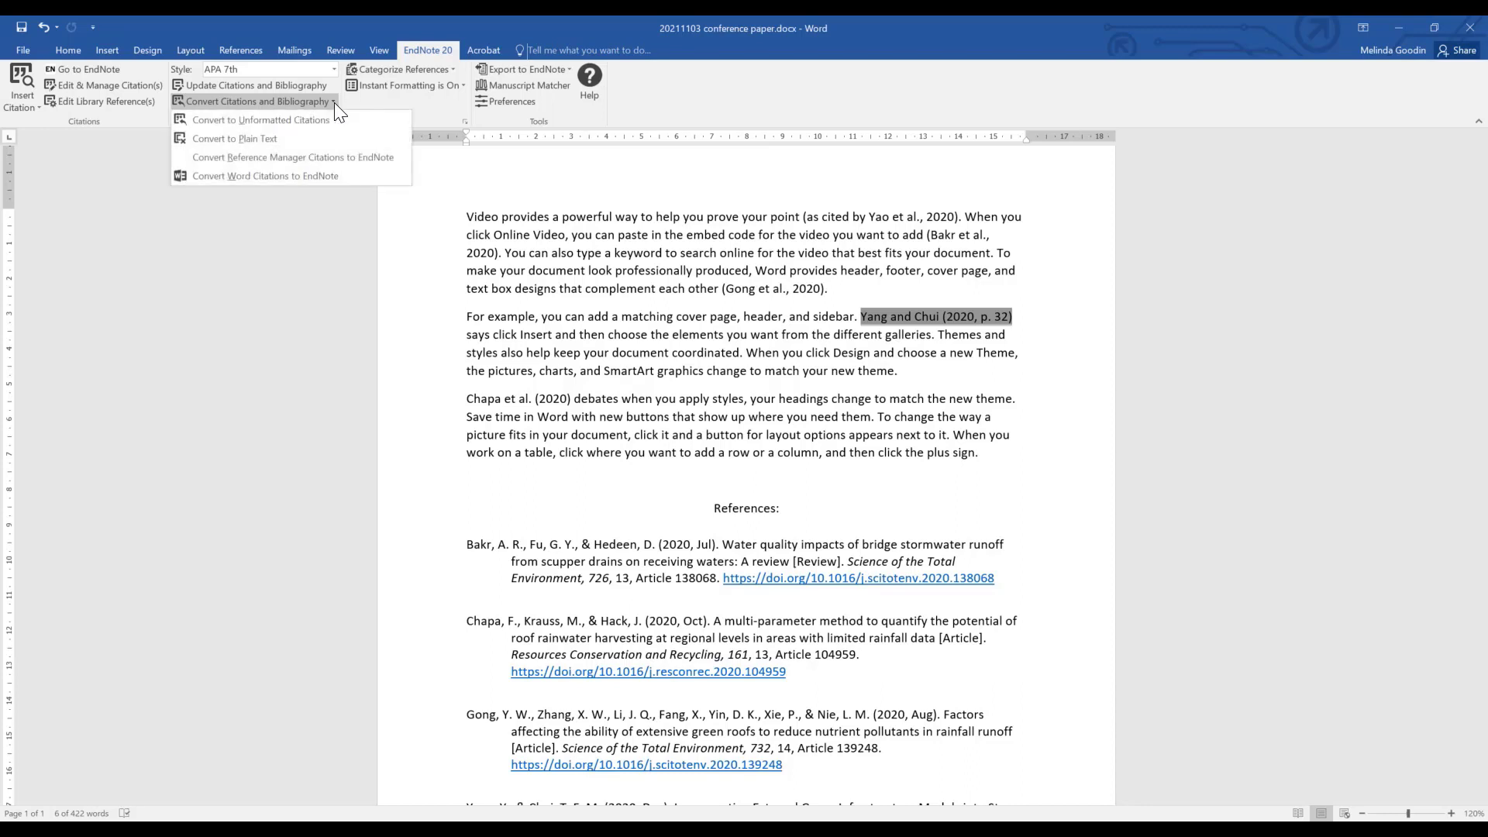
click(331, 122)
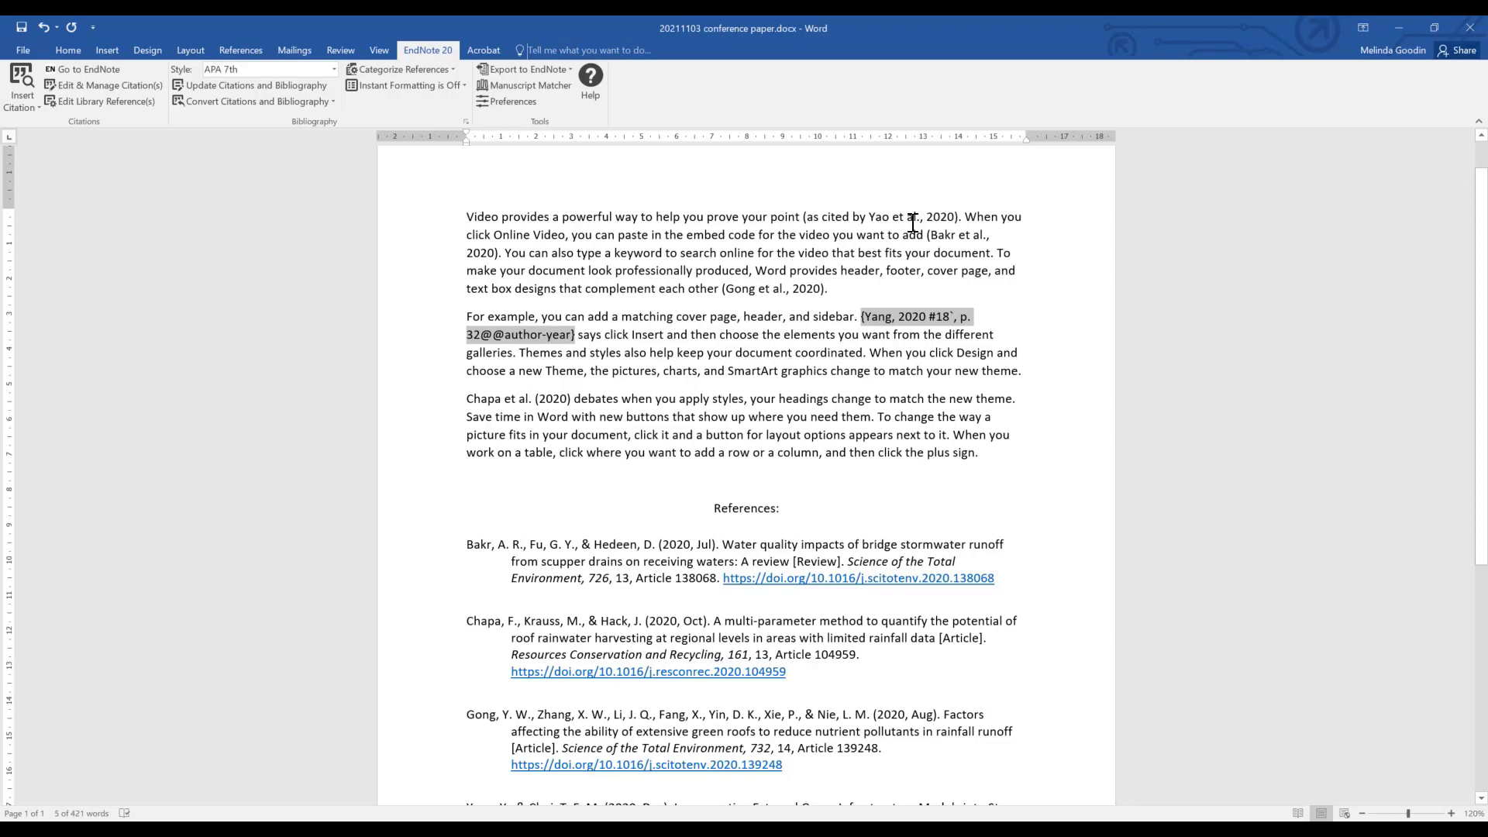
click(437, 216)
drag(442, 277, 447, 468)
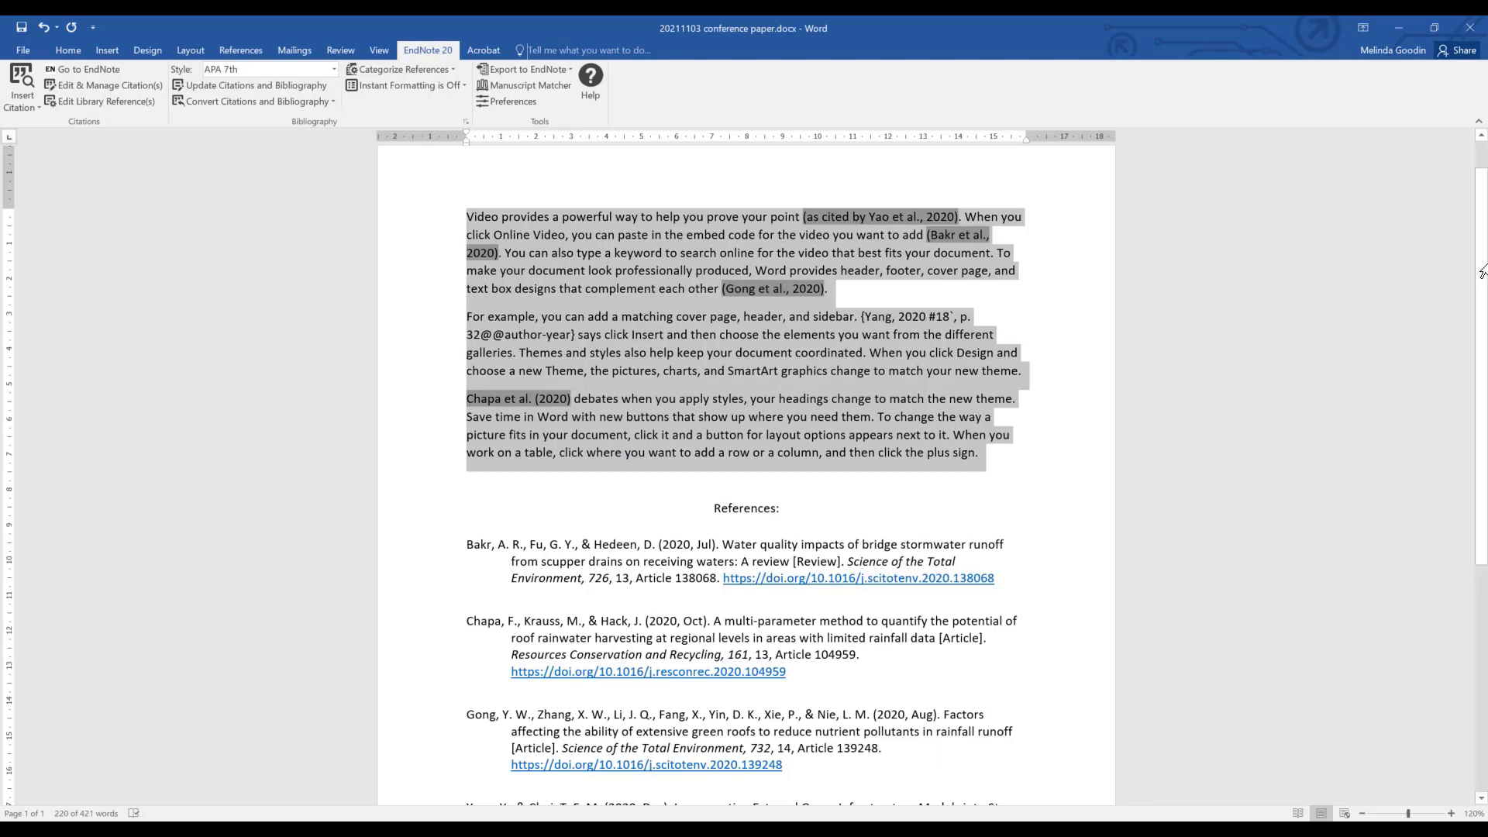
click(328, 100)
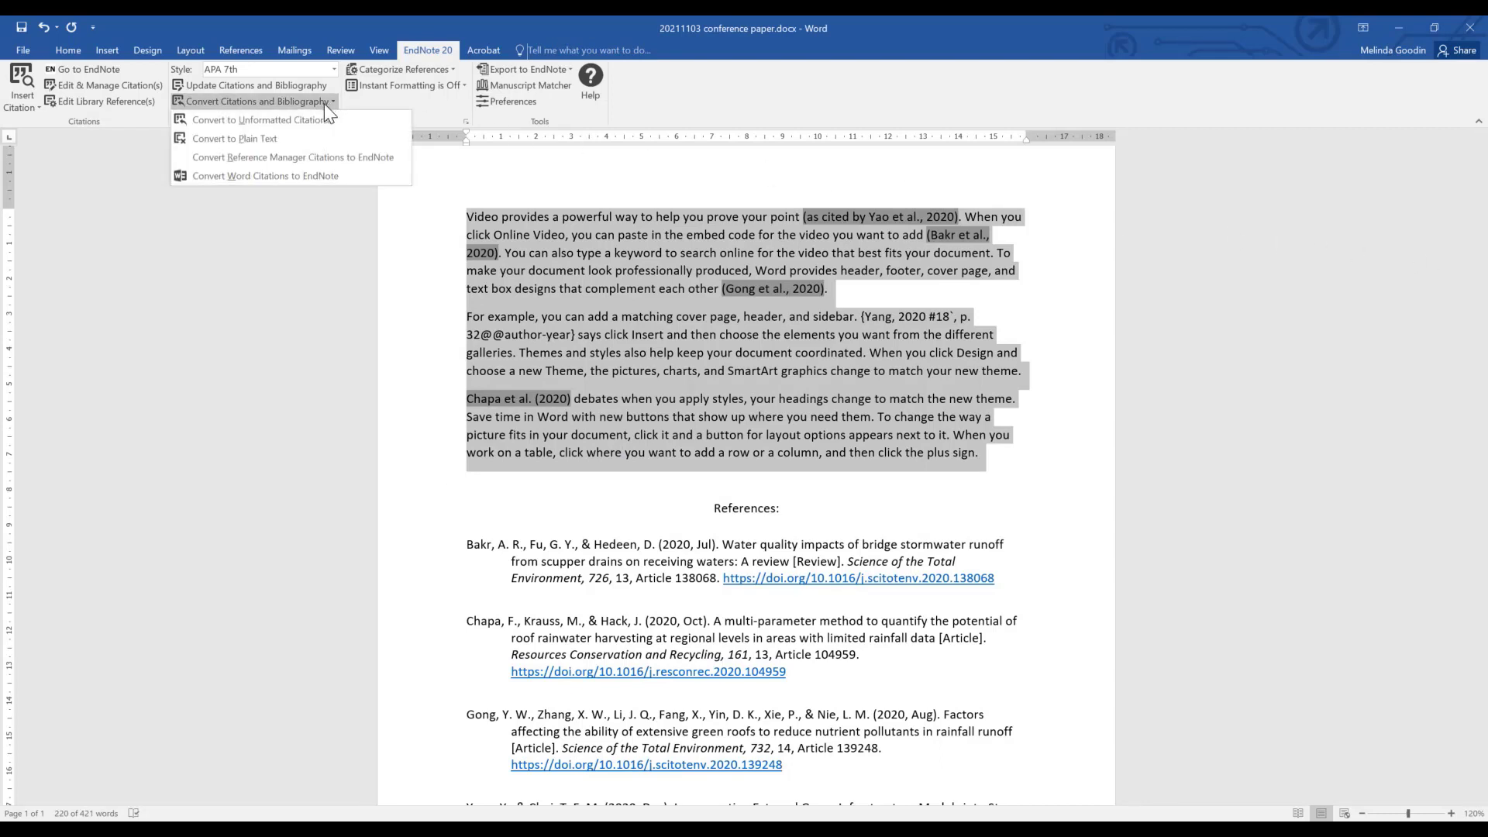
click(278, 122)
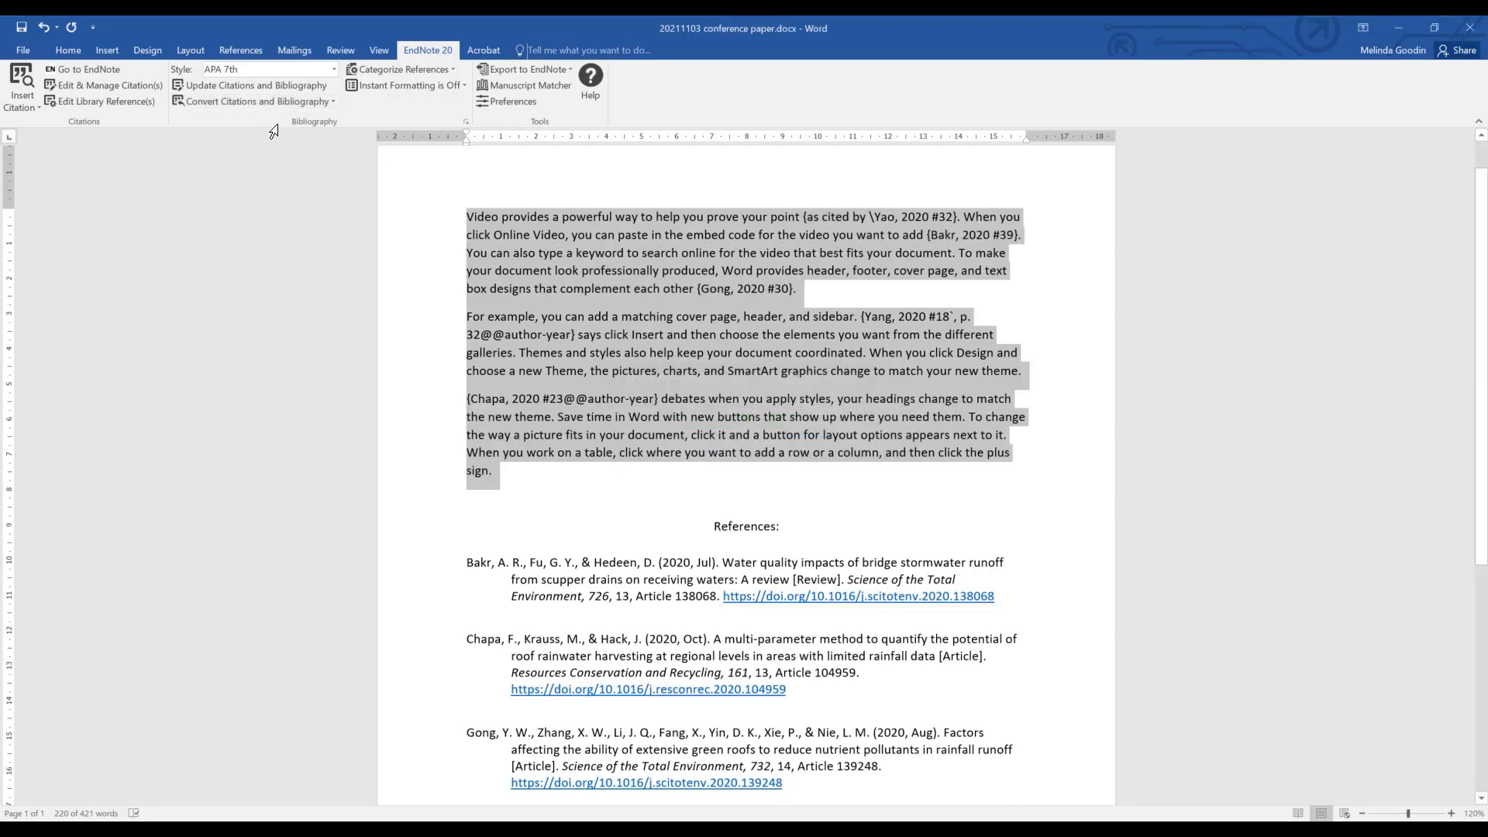
- Reformat the citations back into APA 7th with Update Citations and Bibliography
click(403, 279)
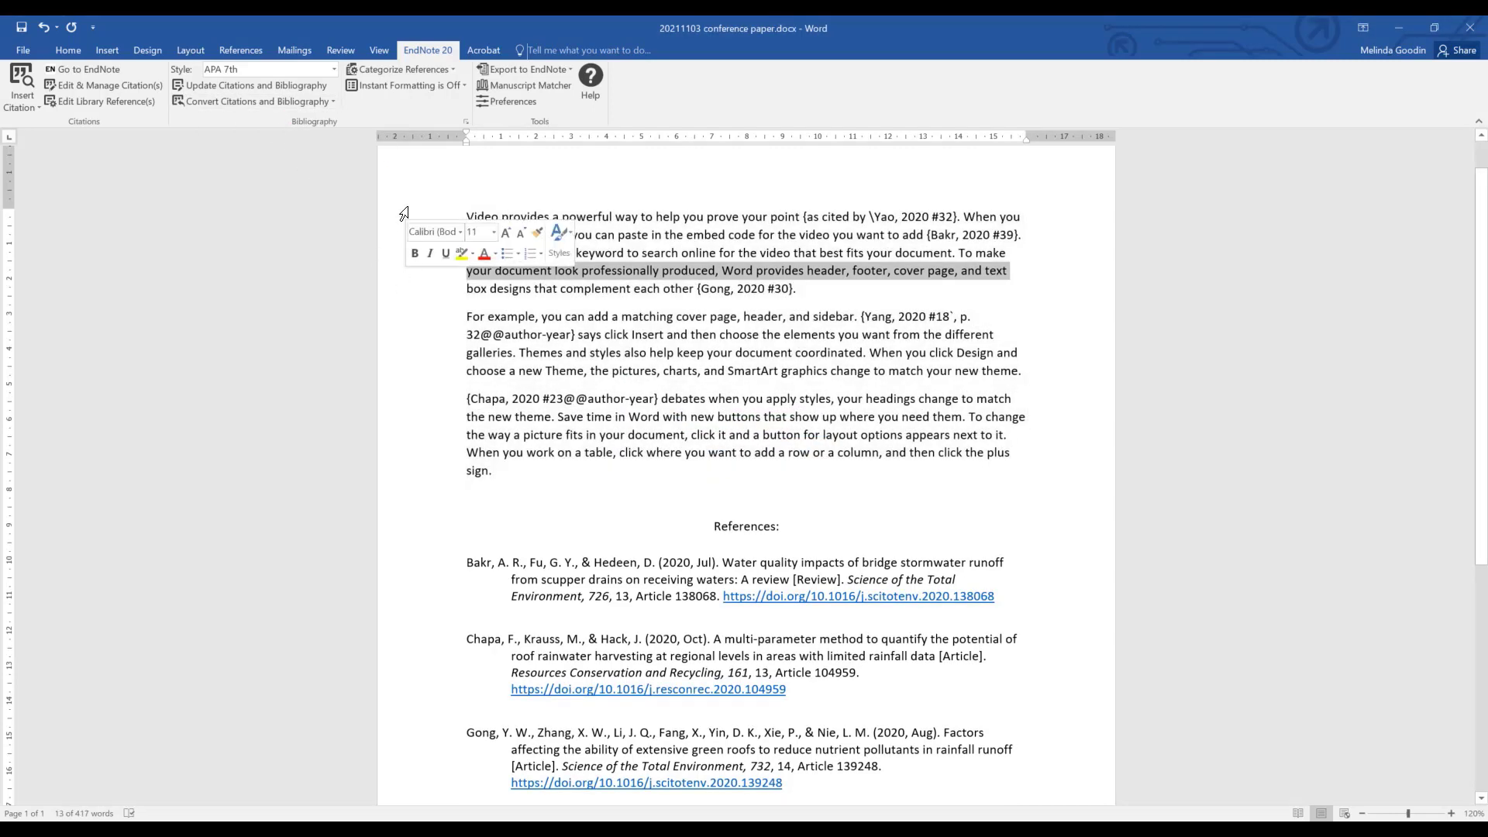
drag(403, 217, 422, 485)
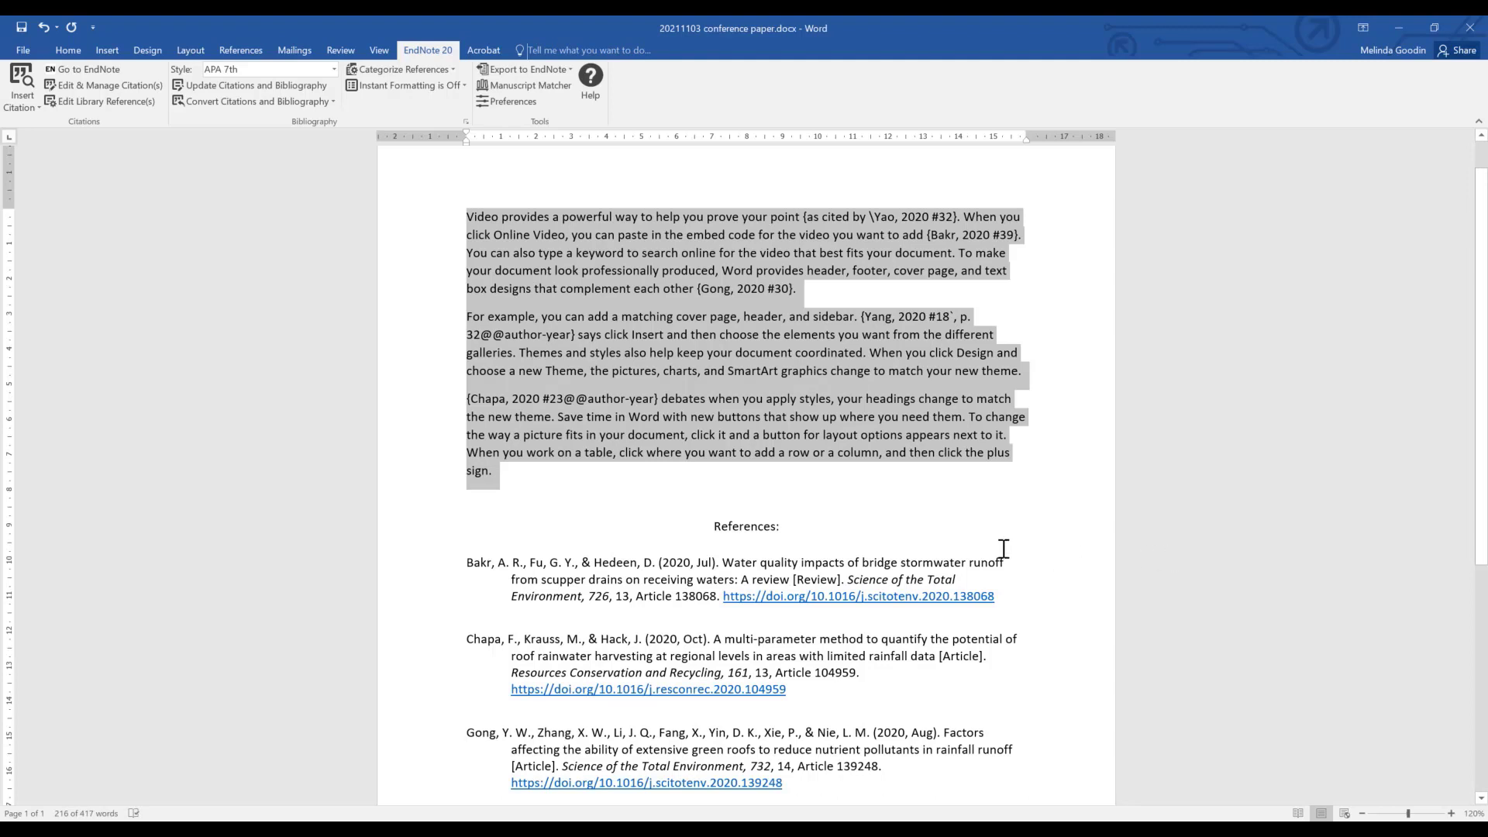
scroll(601, 527, down, 1)
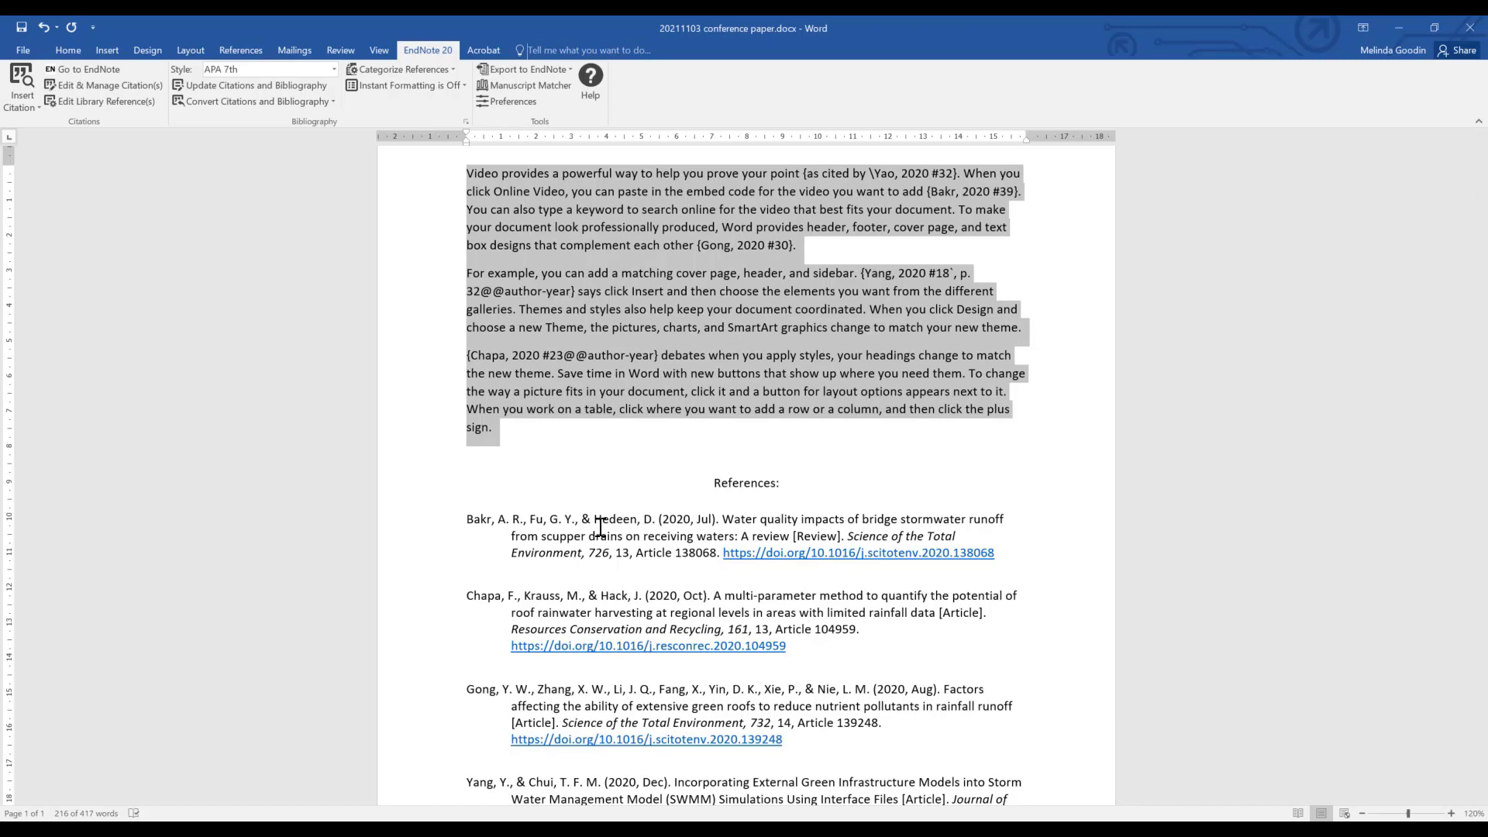
click(244, 85)
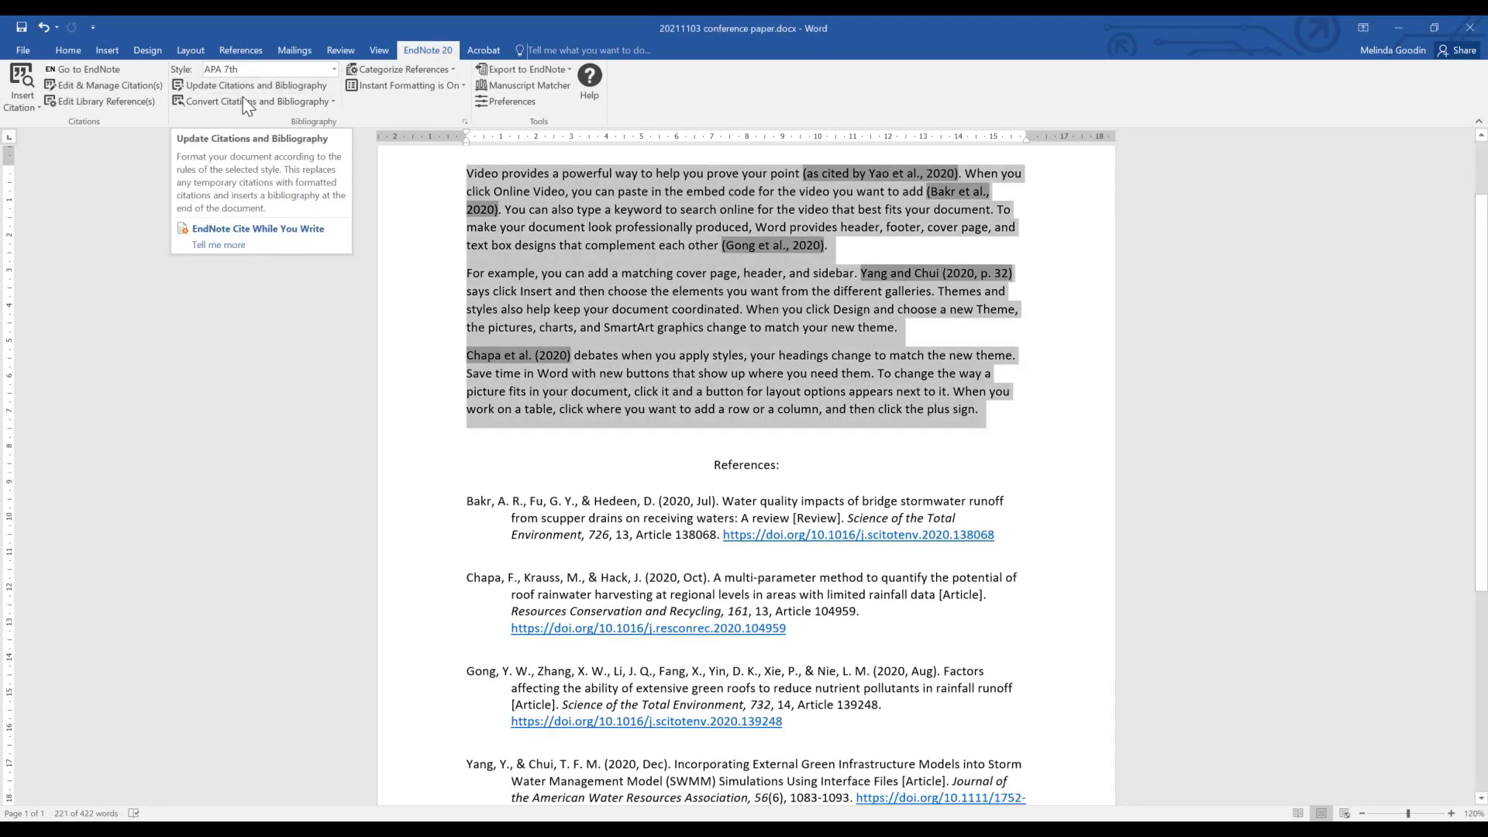
scroll(186, 414, up, 2)
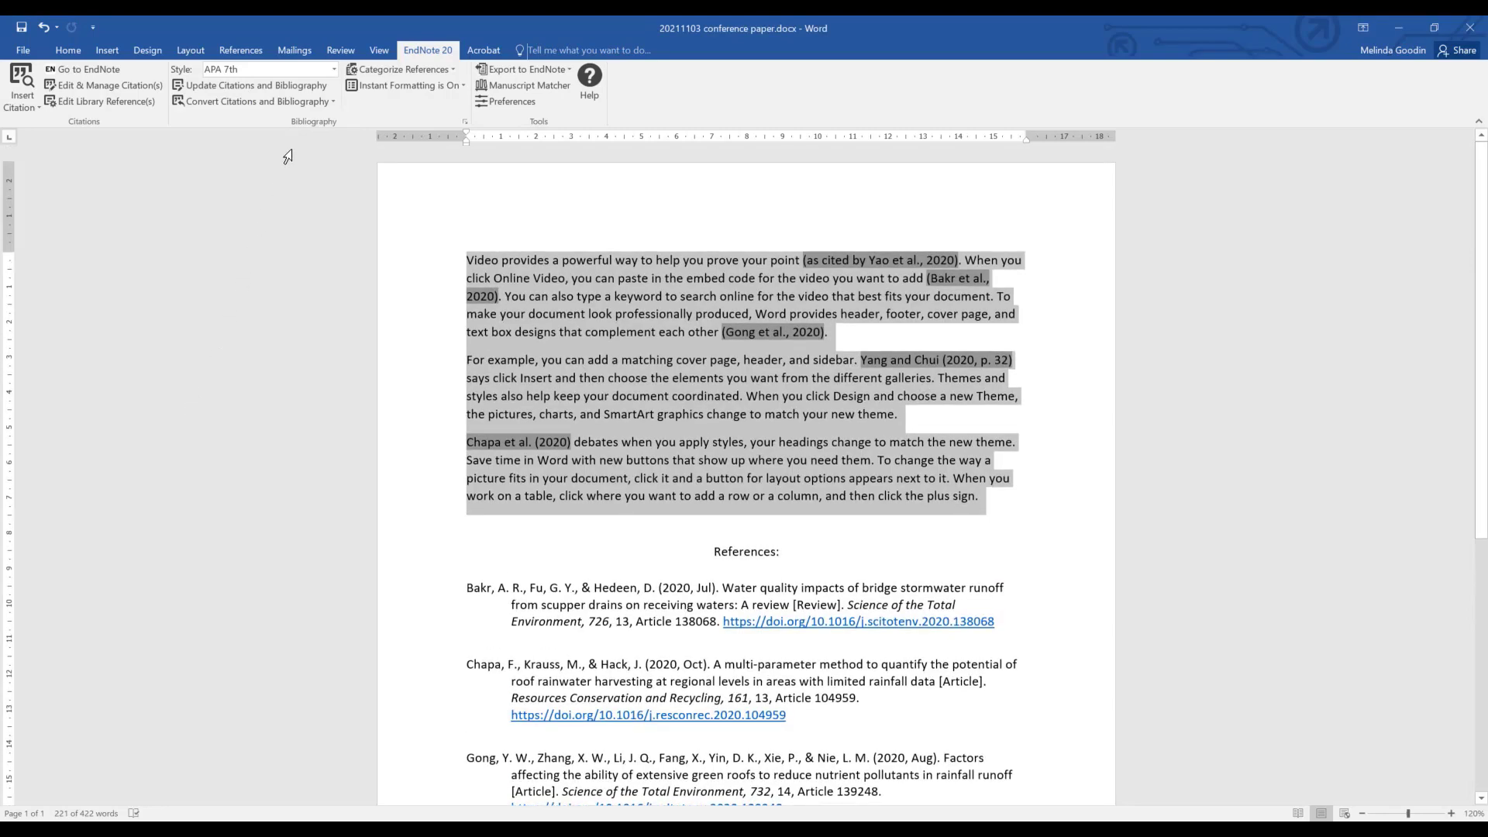
- Convert the paper to plain text and confirm creating the separate copy
click(308, 103)
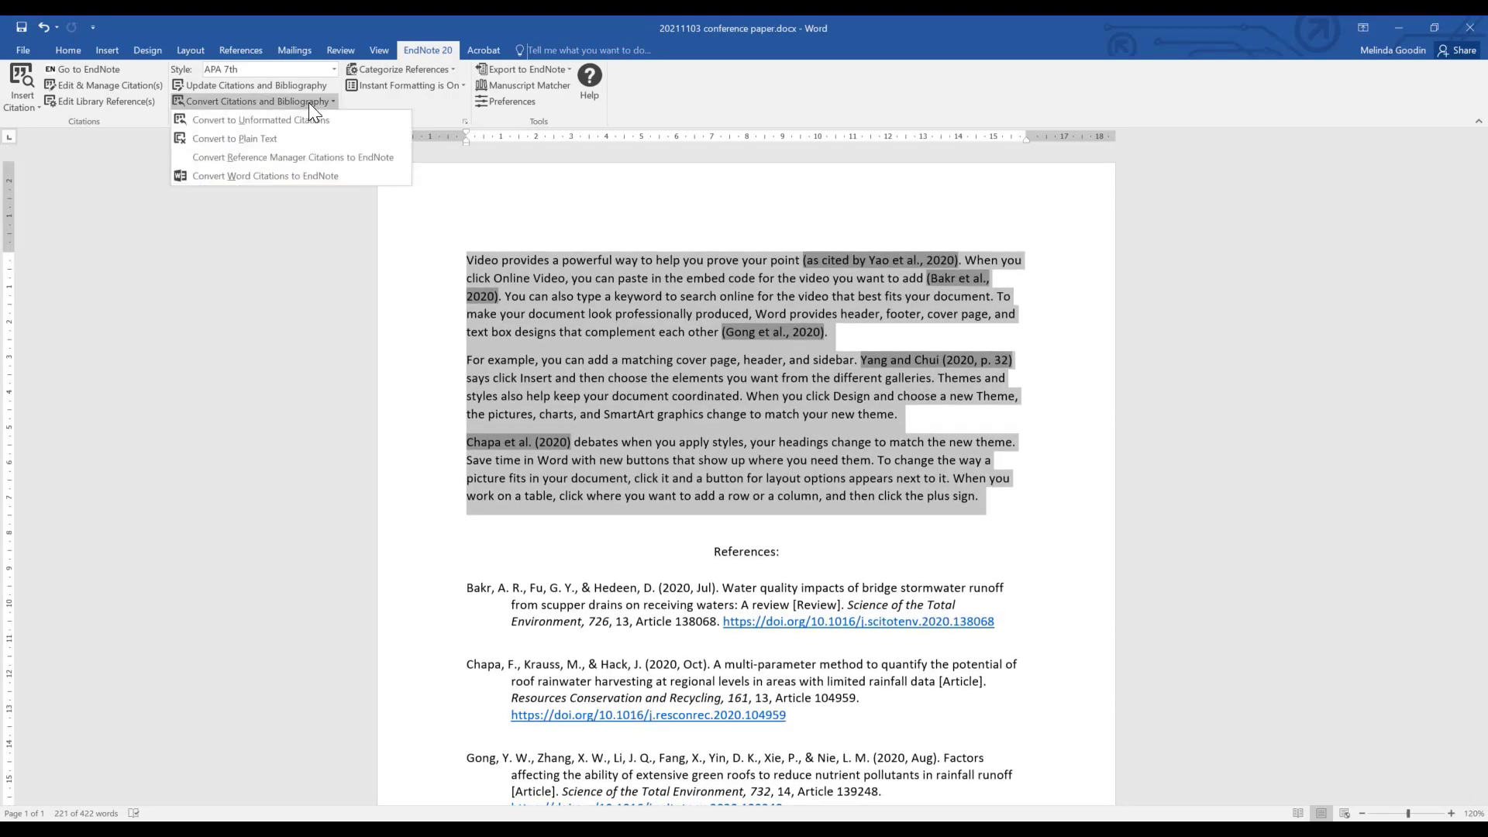
key(Down)
click(299, 141)
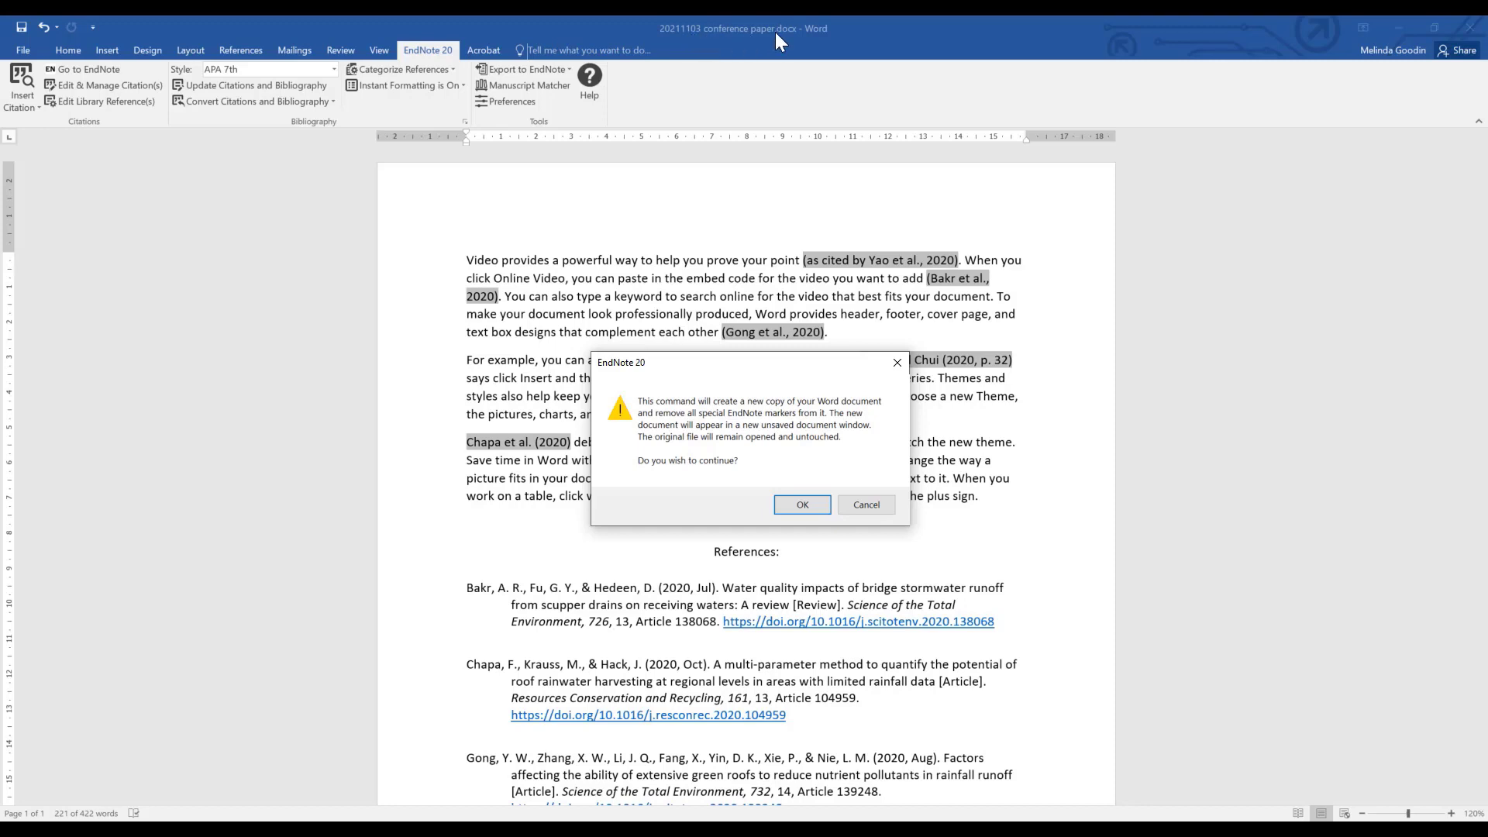
click(812, 501)
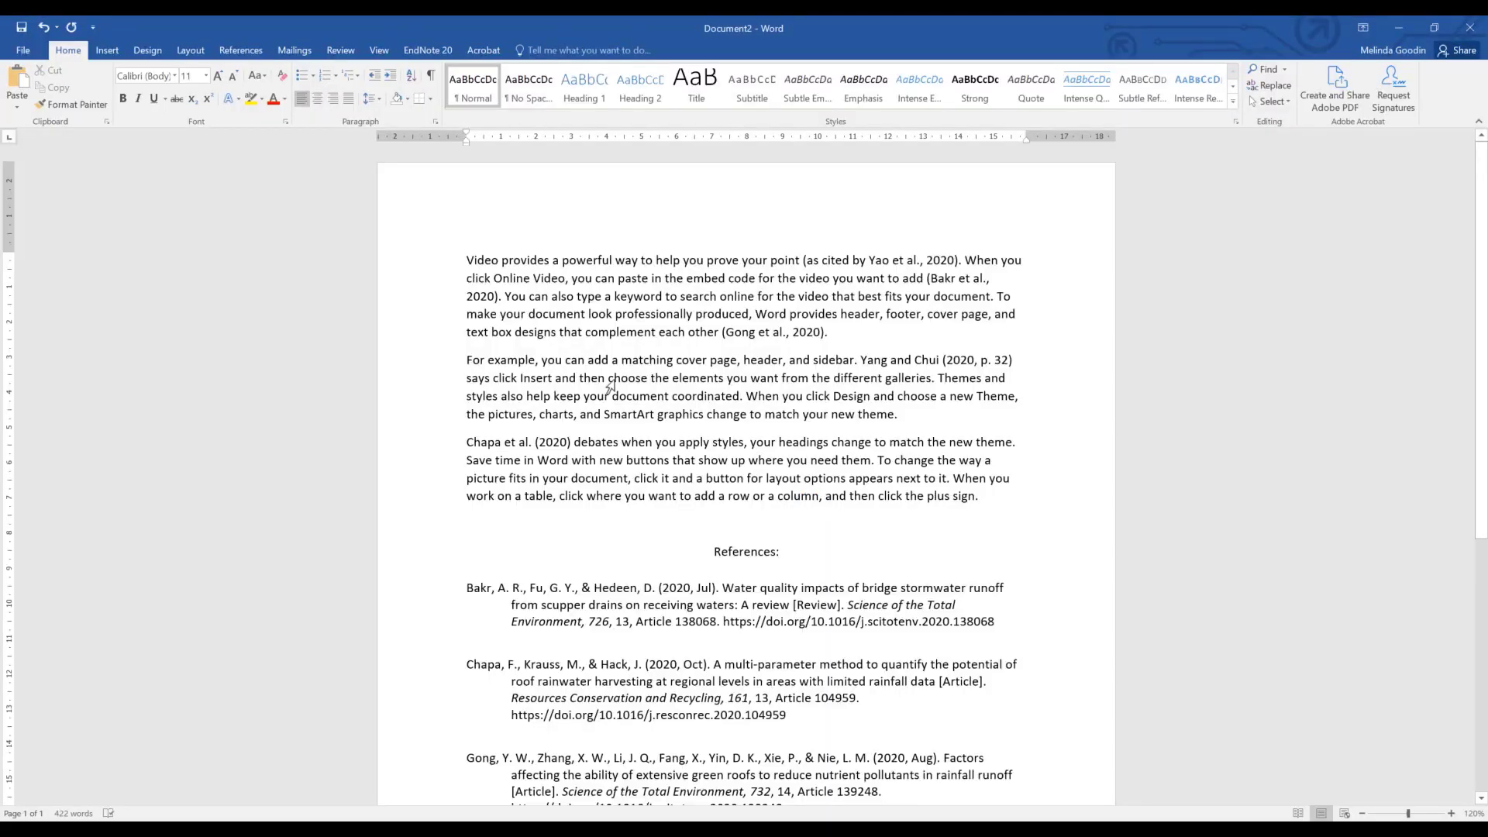
- Delete the blank lines above the Yao, Yang, Gong and Chapa references, then open the File menu
drag(412, 266, 475, 621)
click(434, 514)
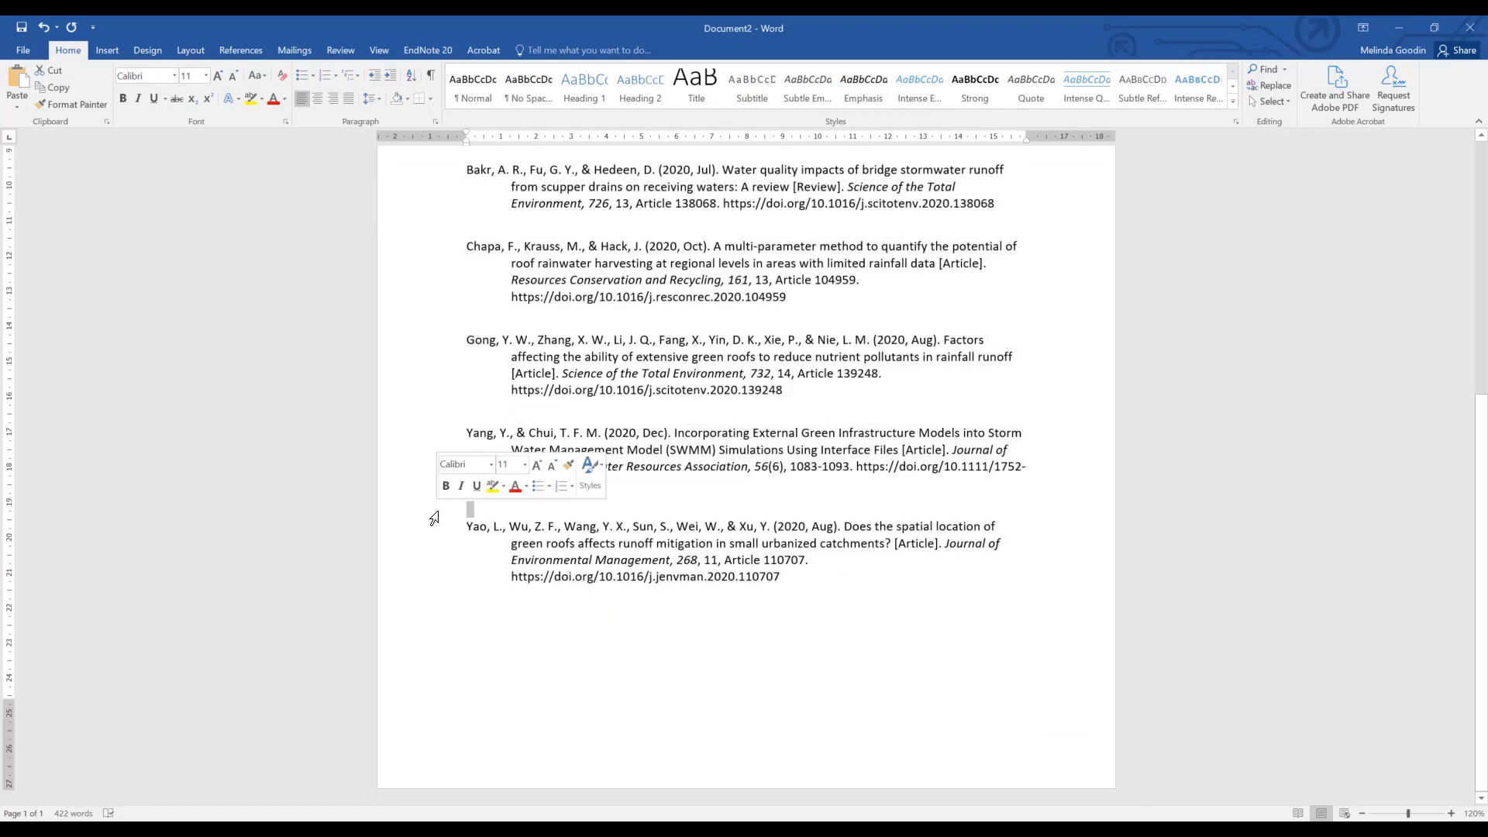
key(Delete)
click(416, 416)
key(Delete)
click(416, 314)
key(Delete)
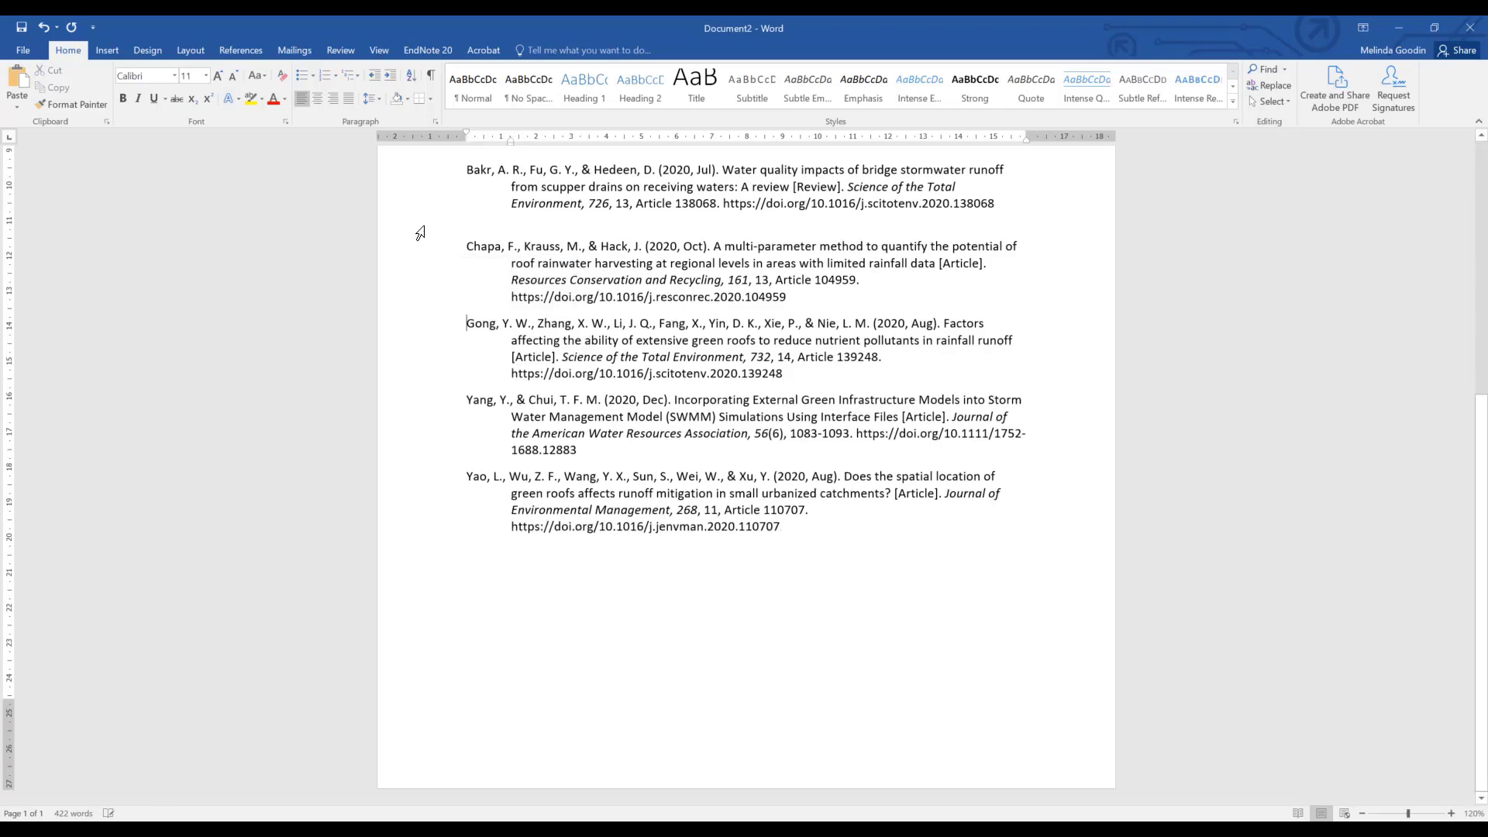
click(418, 233)
key(Delete)
scroll(464, 294, up, 3)
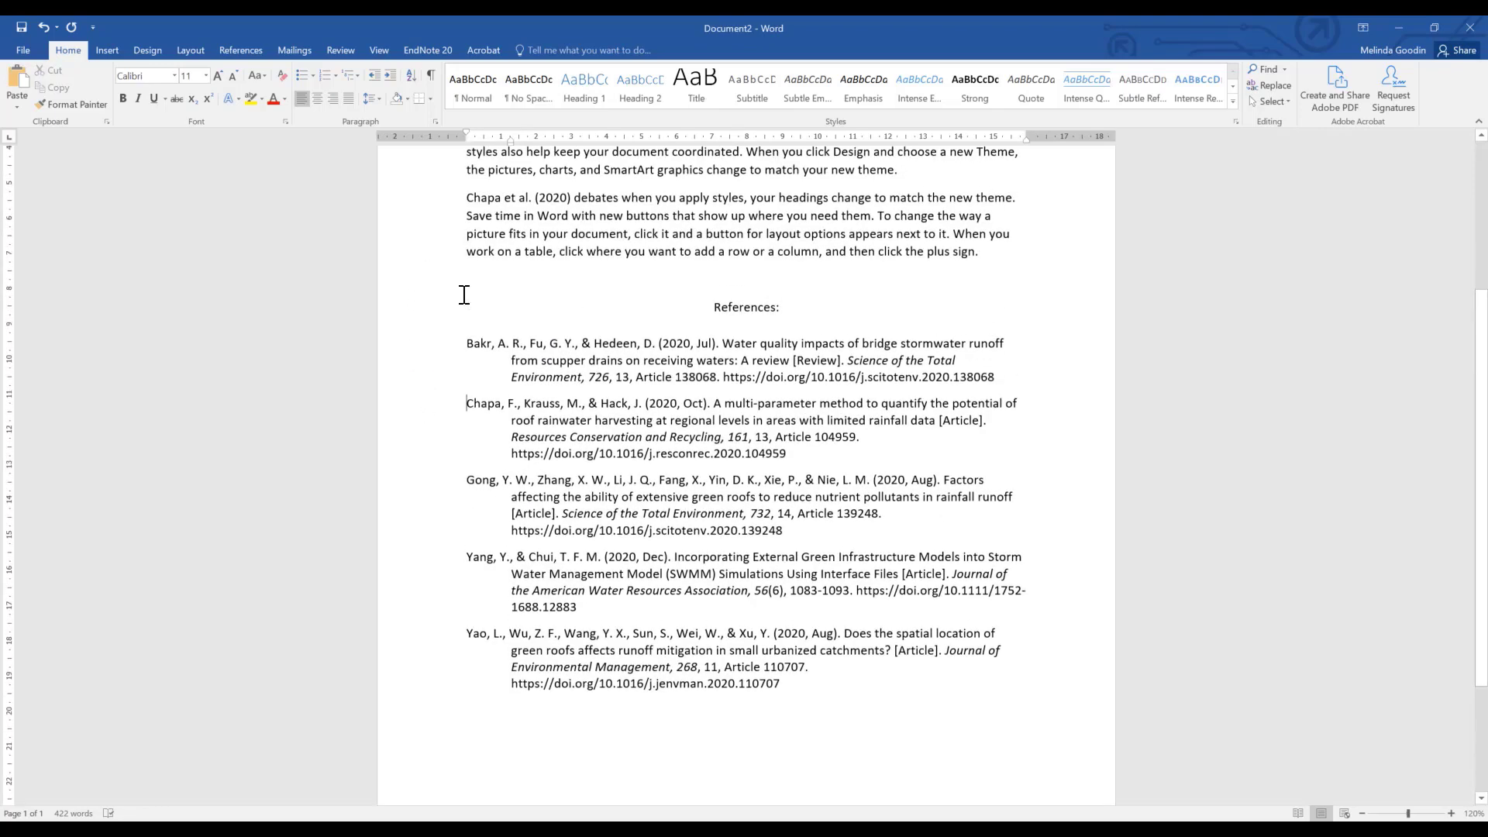
click(31, 50)
- Save the copy as '20210902 Conference Paper final' in the Endnote 20 folder
click(62, 178)
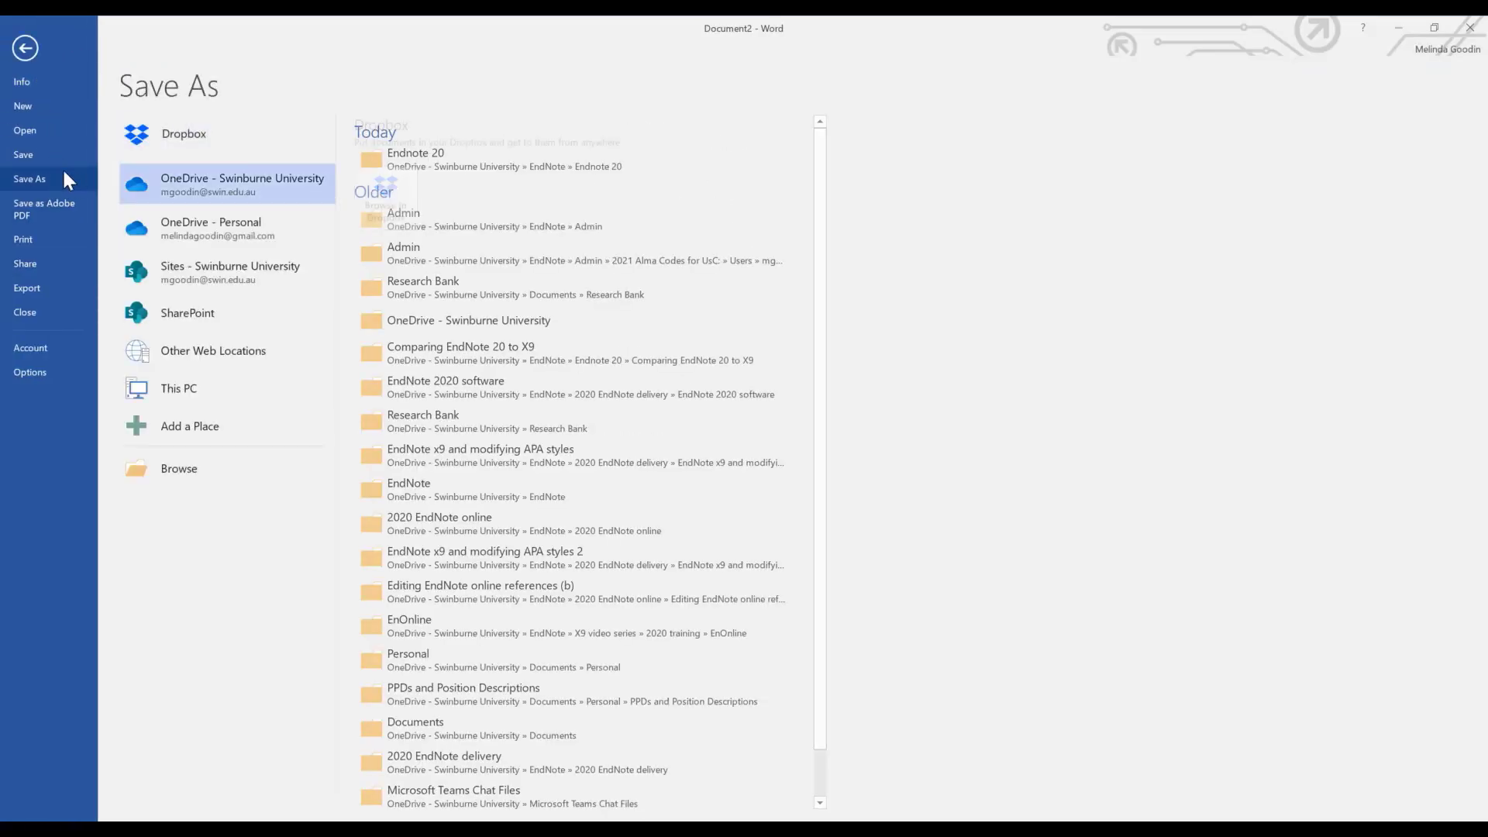
click(504, 159)
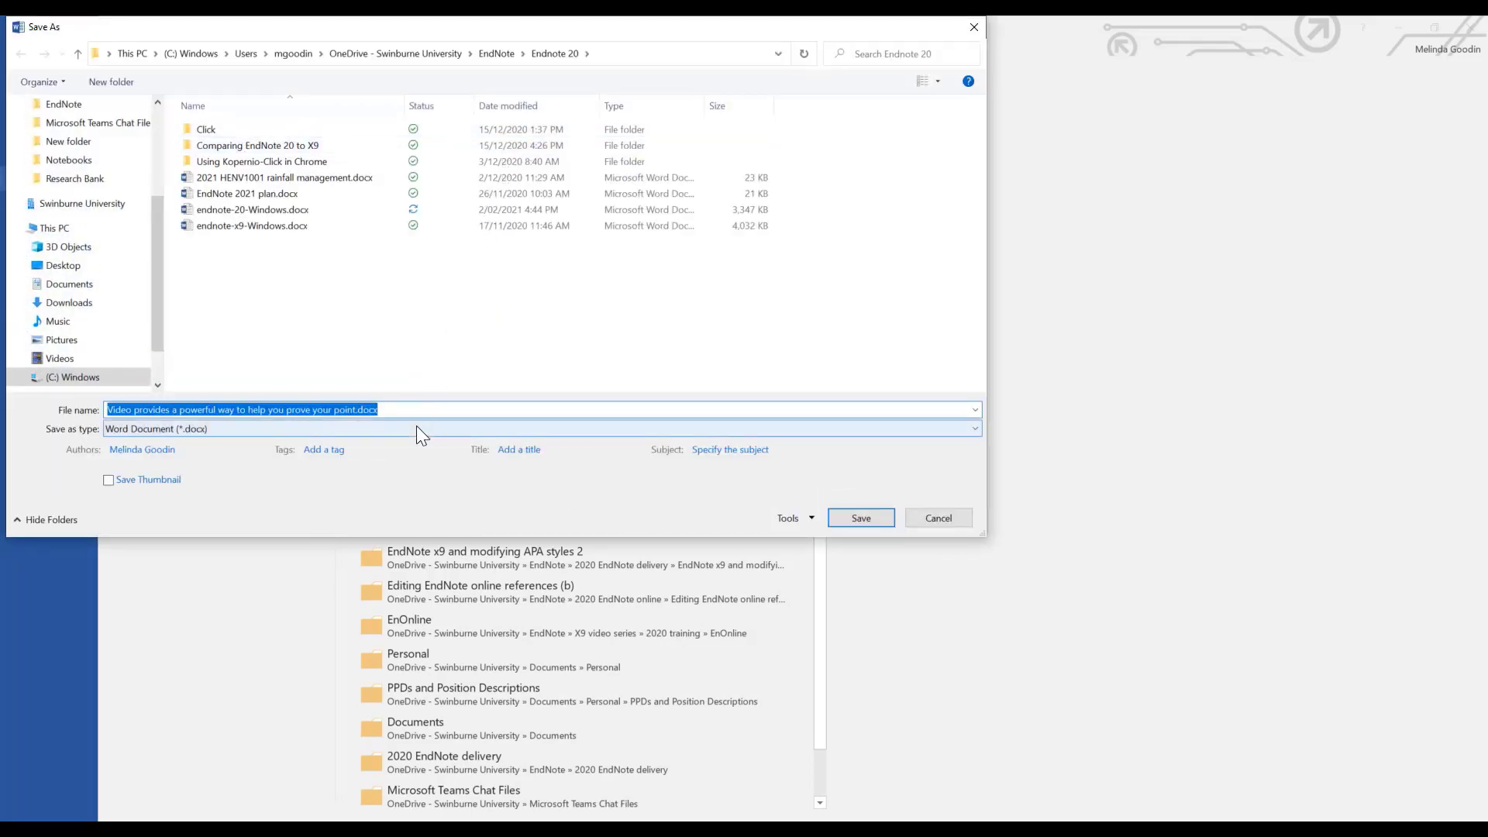
text(20210)
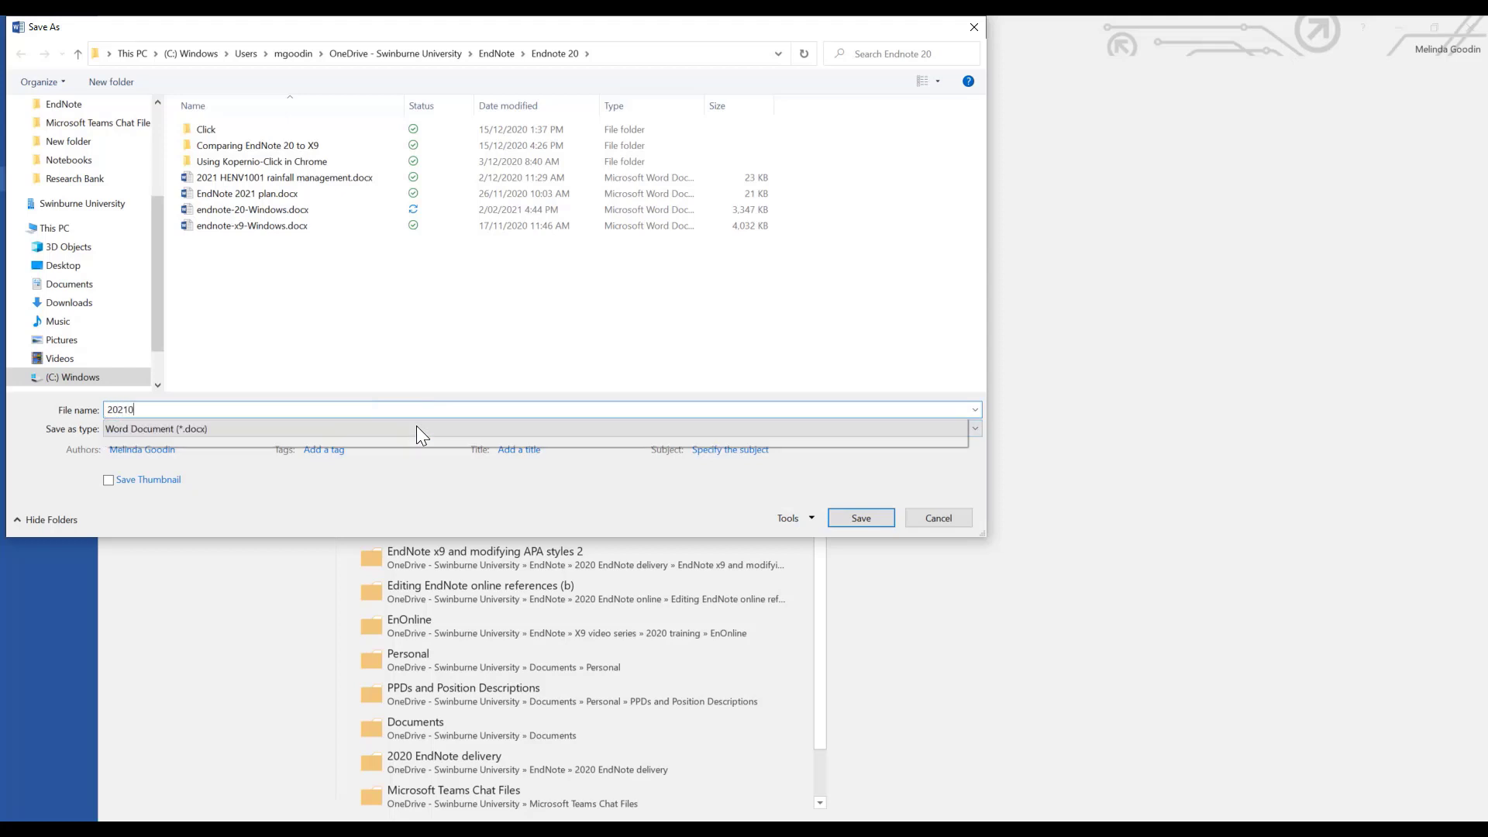
text(902 )
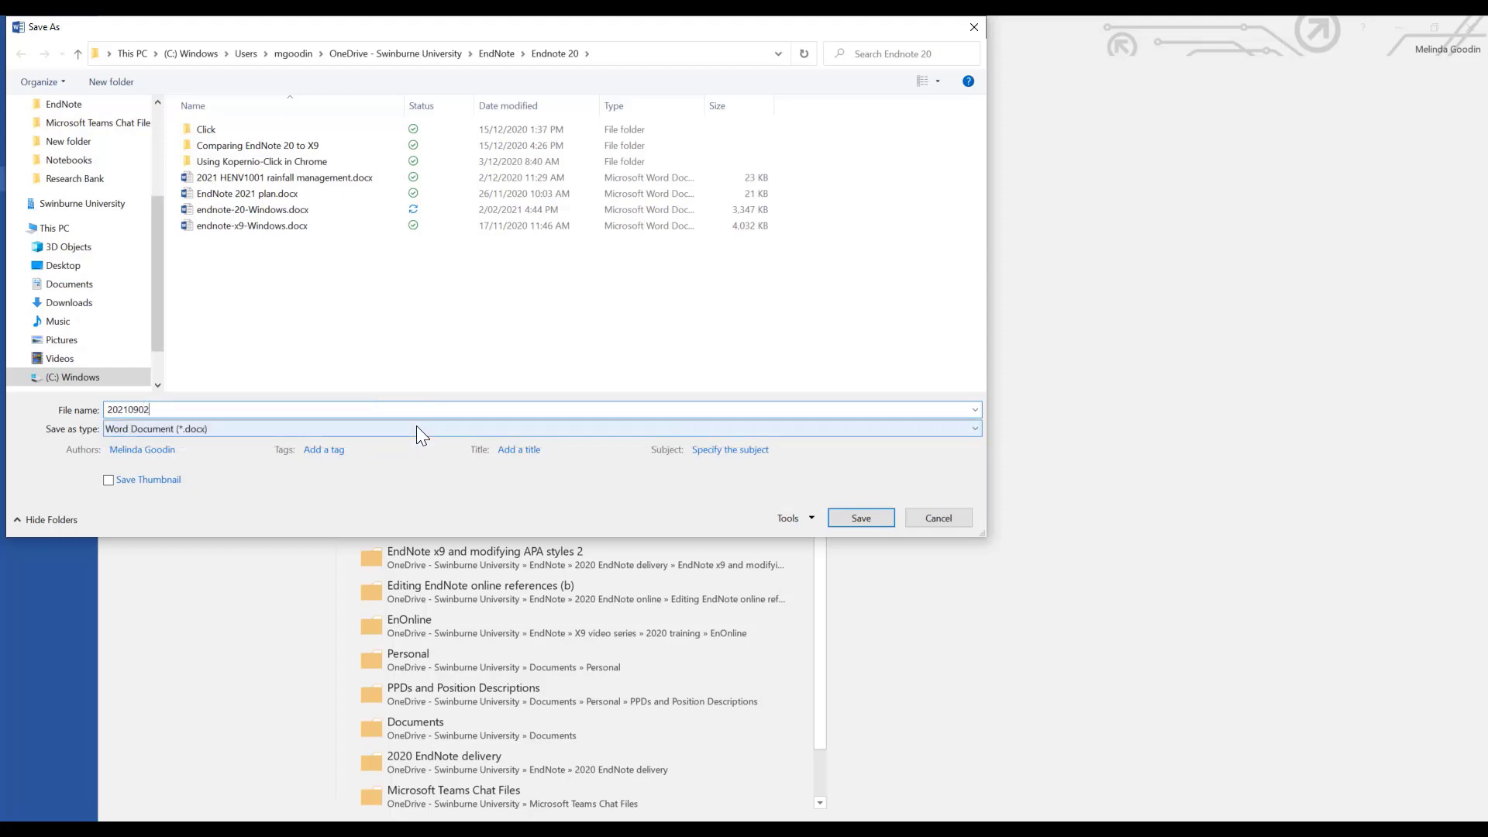
text(Conference Paper final)
key(Return)
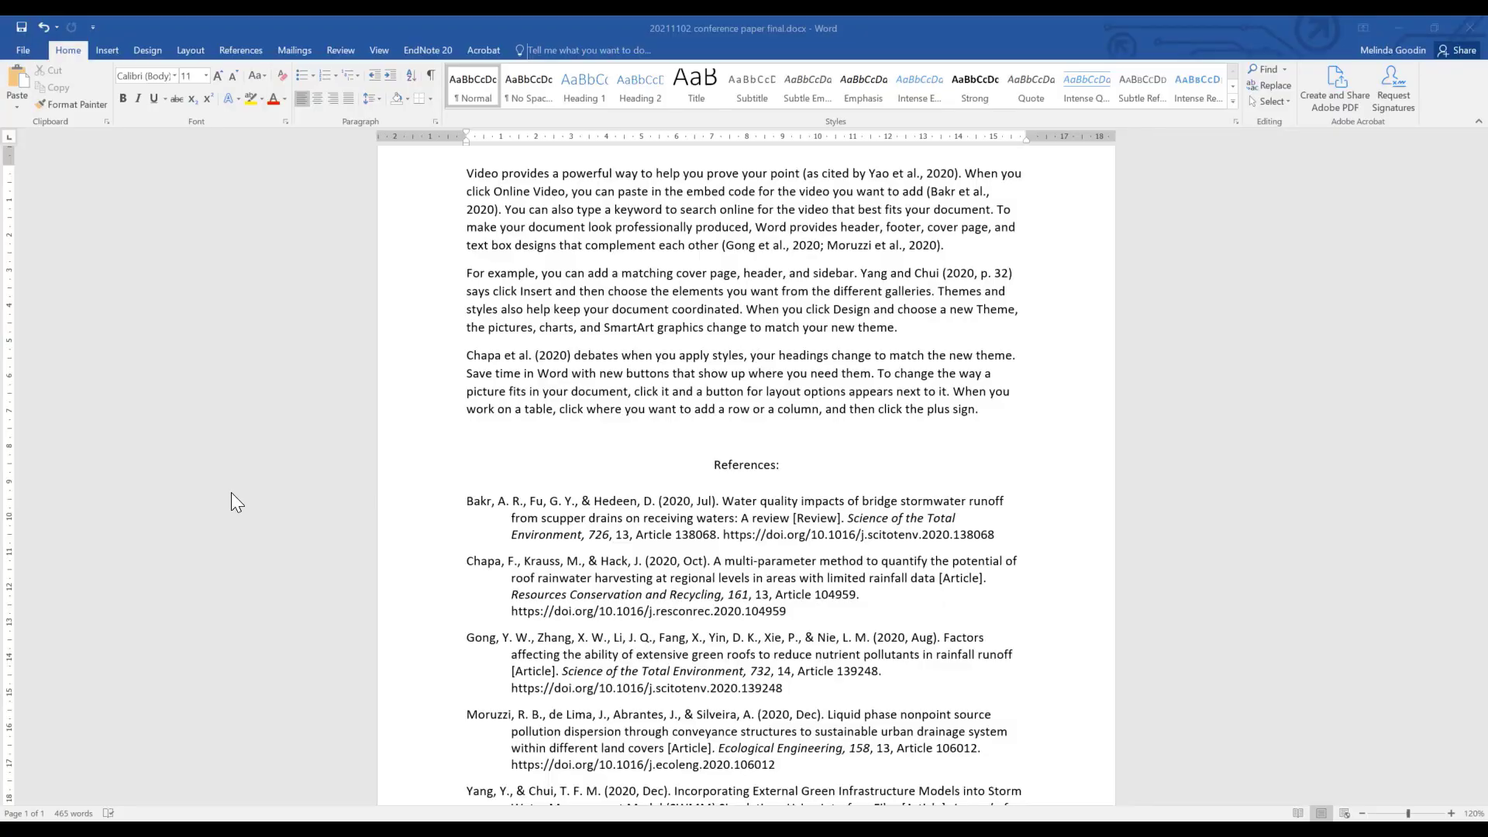
- Select and deselect the first body paragraphs, then bring up 20211103 conference paper.docx from the taskbar
click(458, 174)
drag(428, 180, 569, 425)
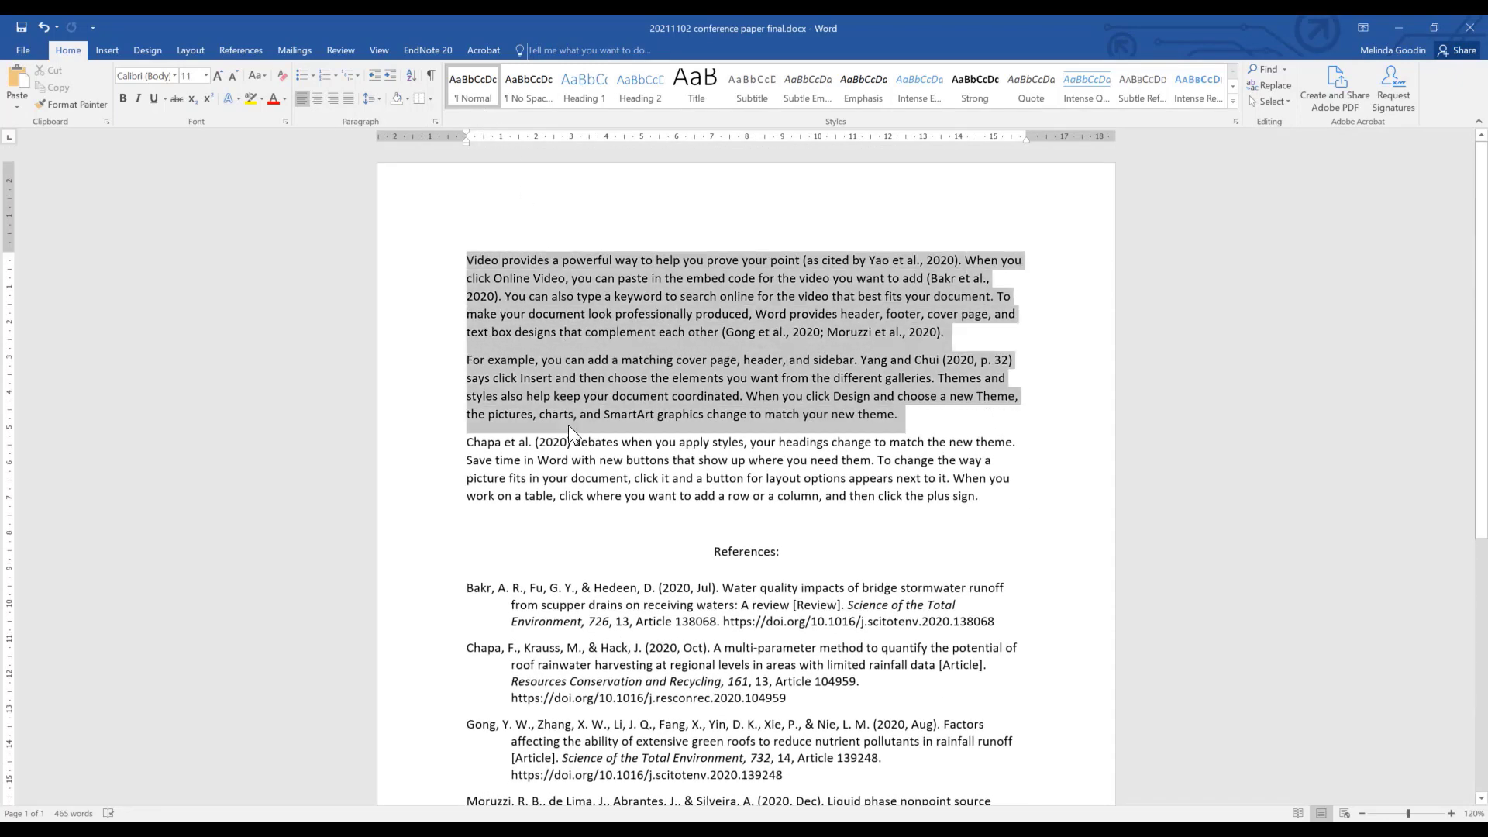
click(912, 411)
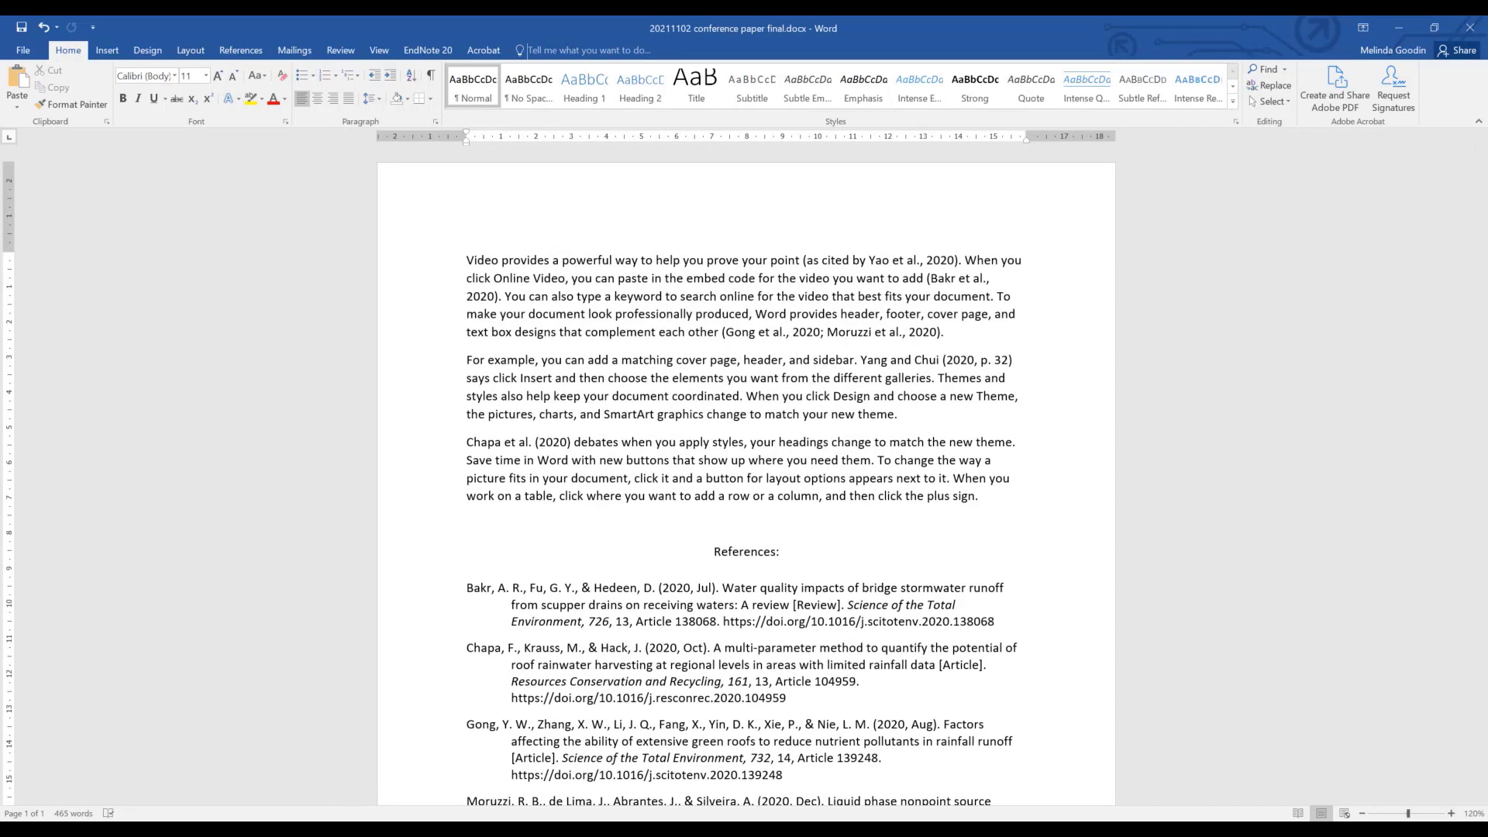
mouse_move(245, 829)
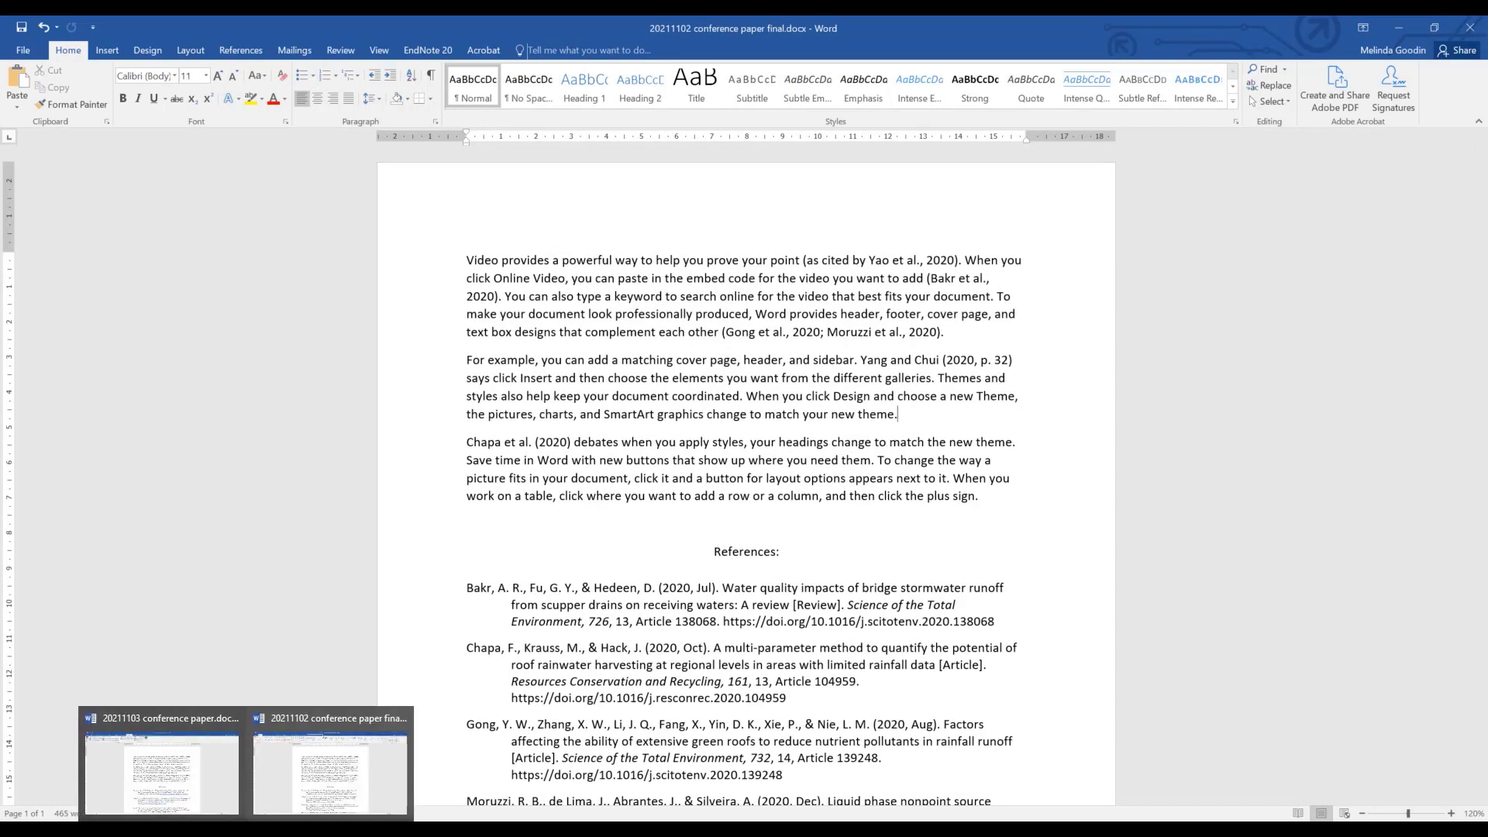
click(184, 792)
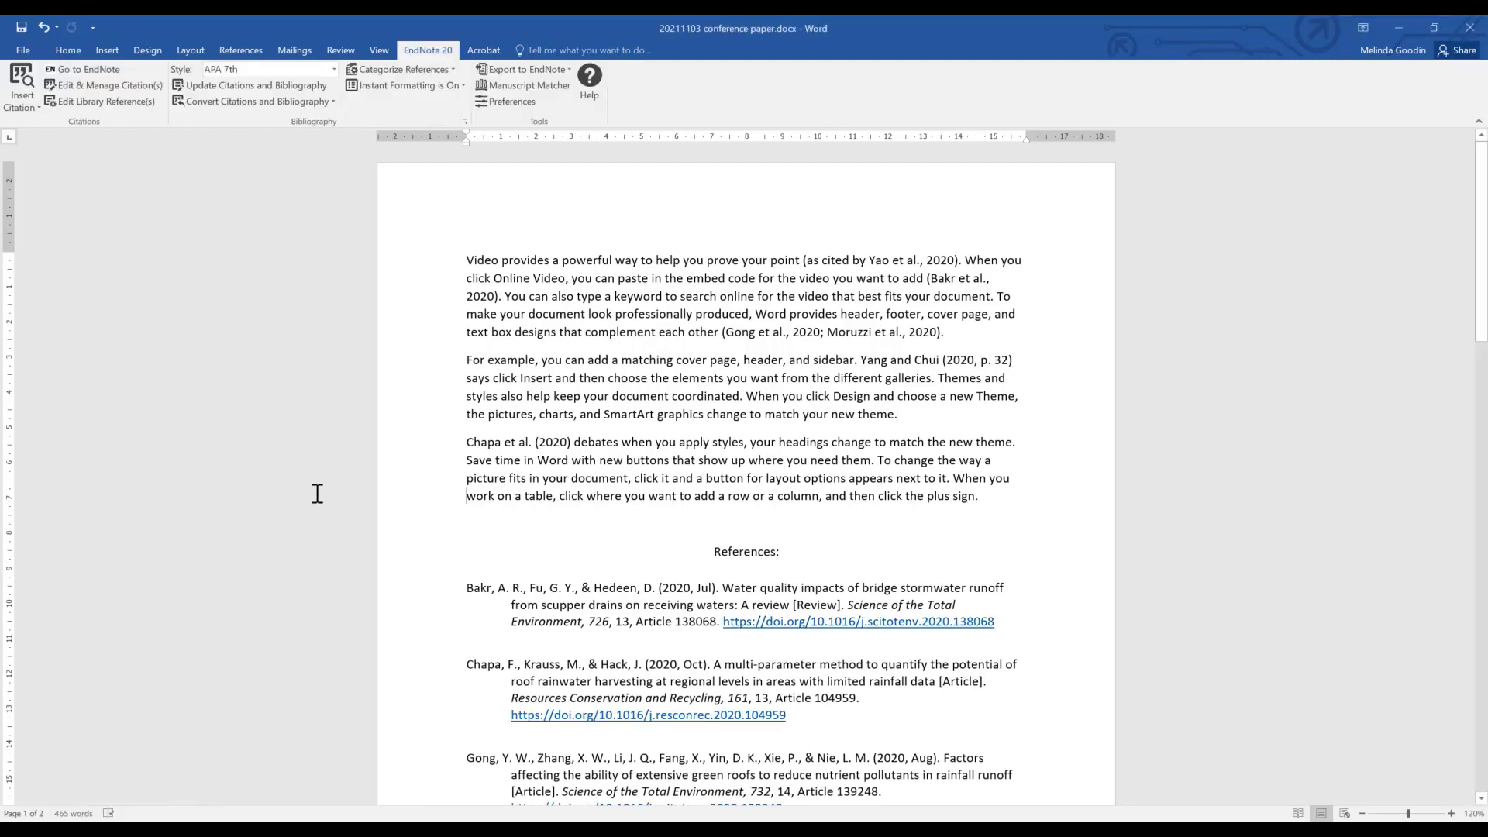
- Select the three citation paragraphs and turn EndNote Instant Formatting off
drag(417, 264, 462, 542)
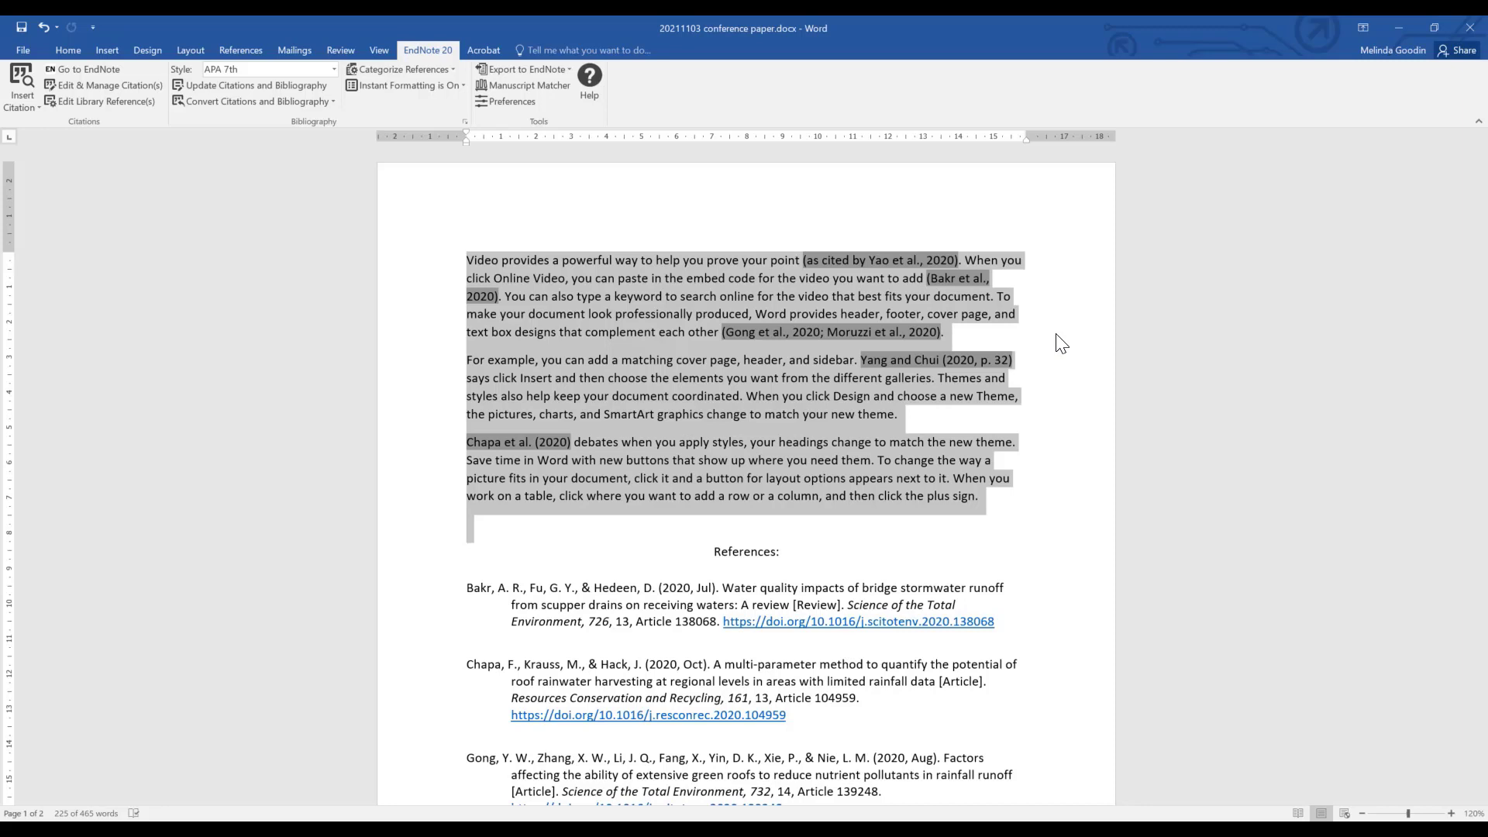
click(412, 88)
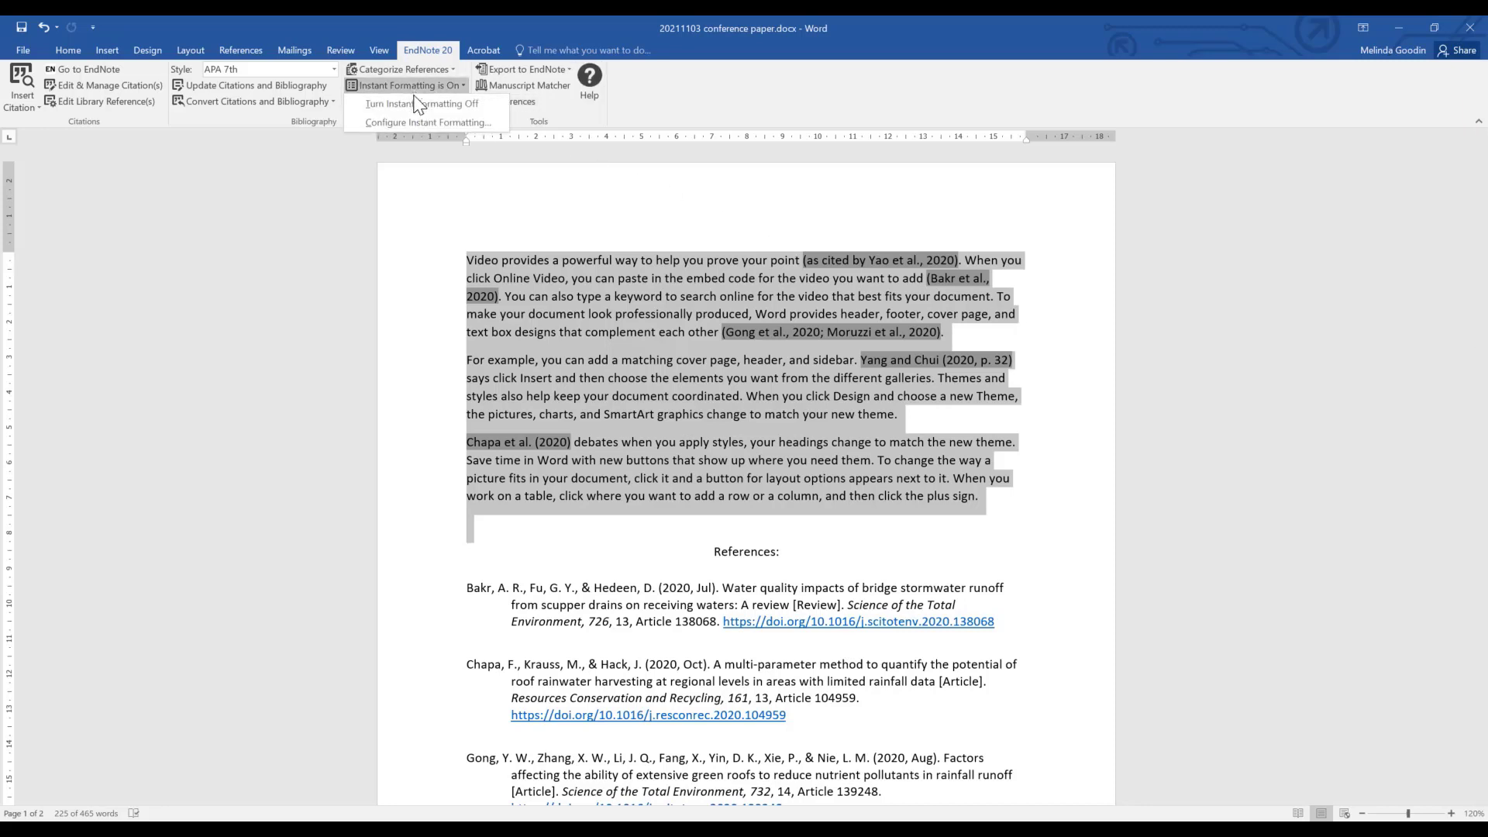
click(415, 101)
- Convert the citations to unformatted codes, then update citations and bibliography back to APA 7th
click(242, 104)
click(245, 123)
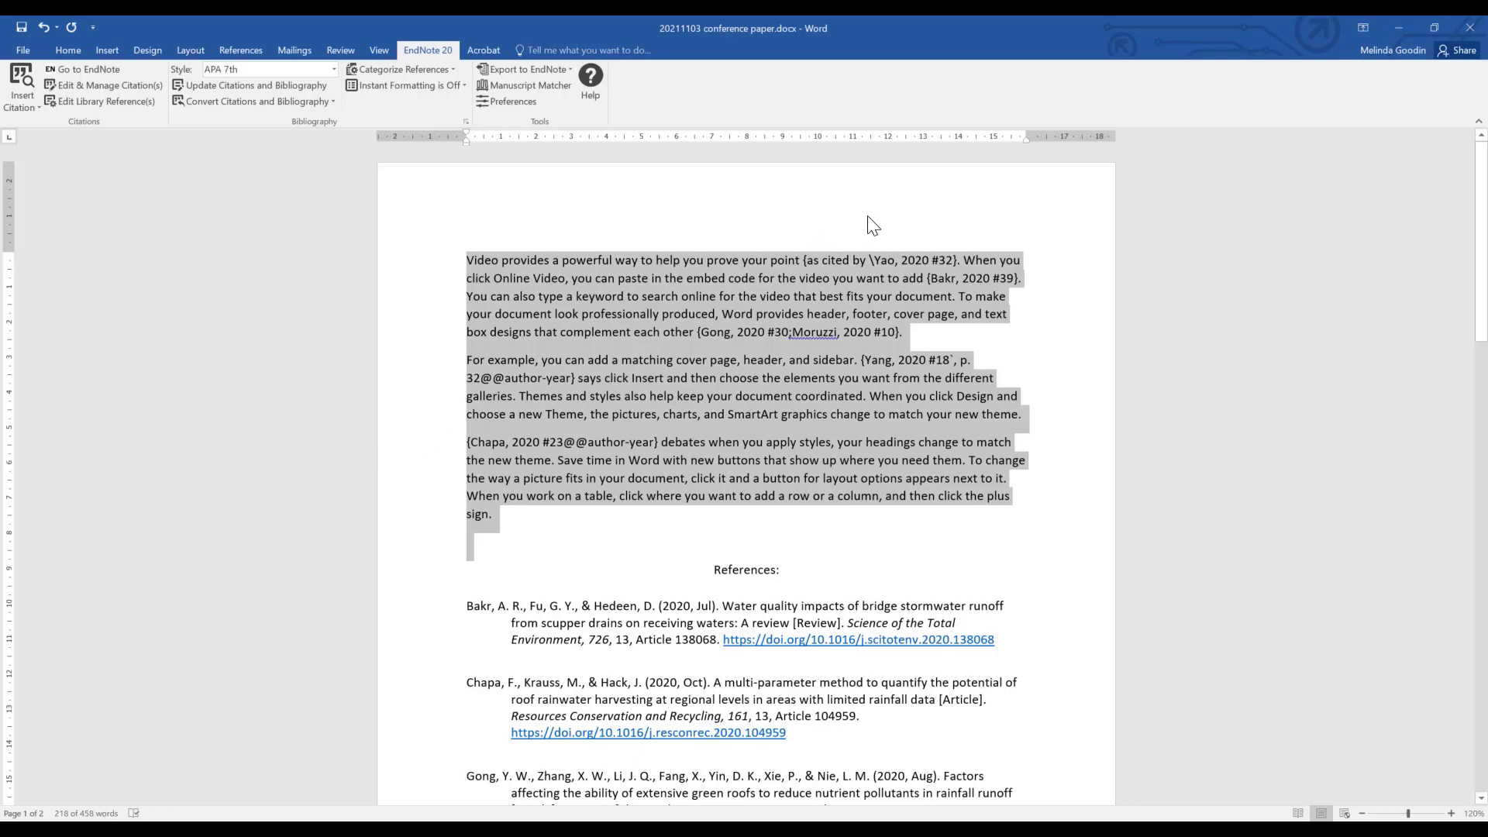
click(250, 92)
click(250, 87)
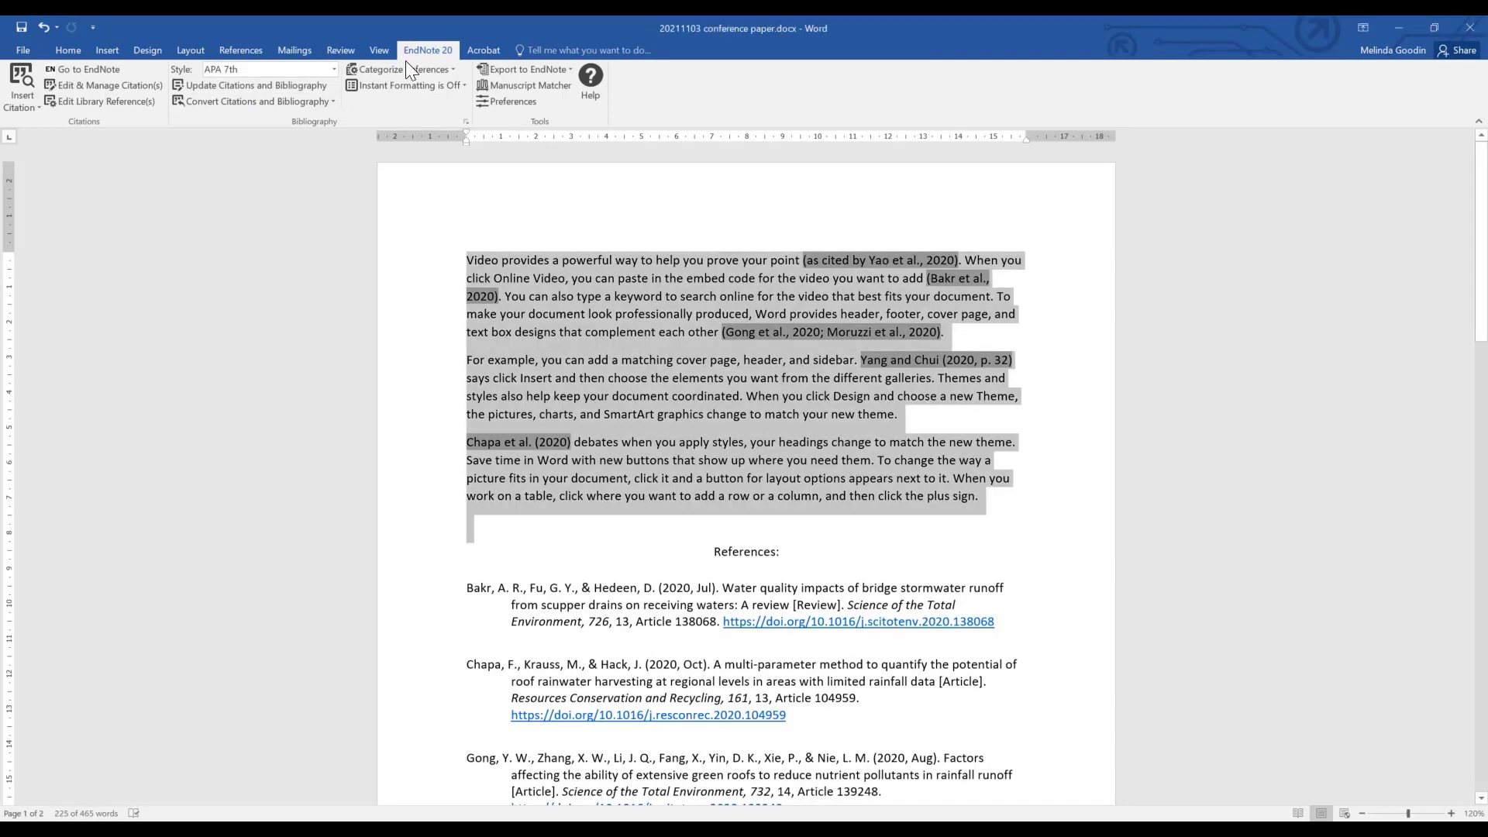
- Remove the Moruzzi entry from the Gong/Moruzzi citation in EndNote's Edit & Manage Citation(s)
click(854, 337)
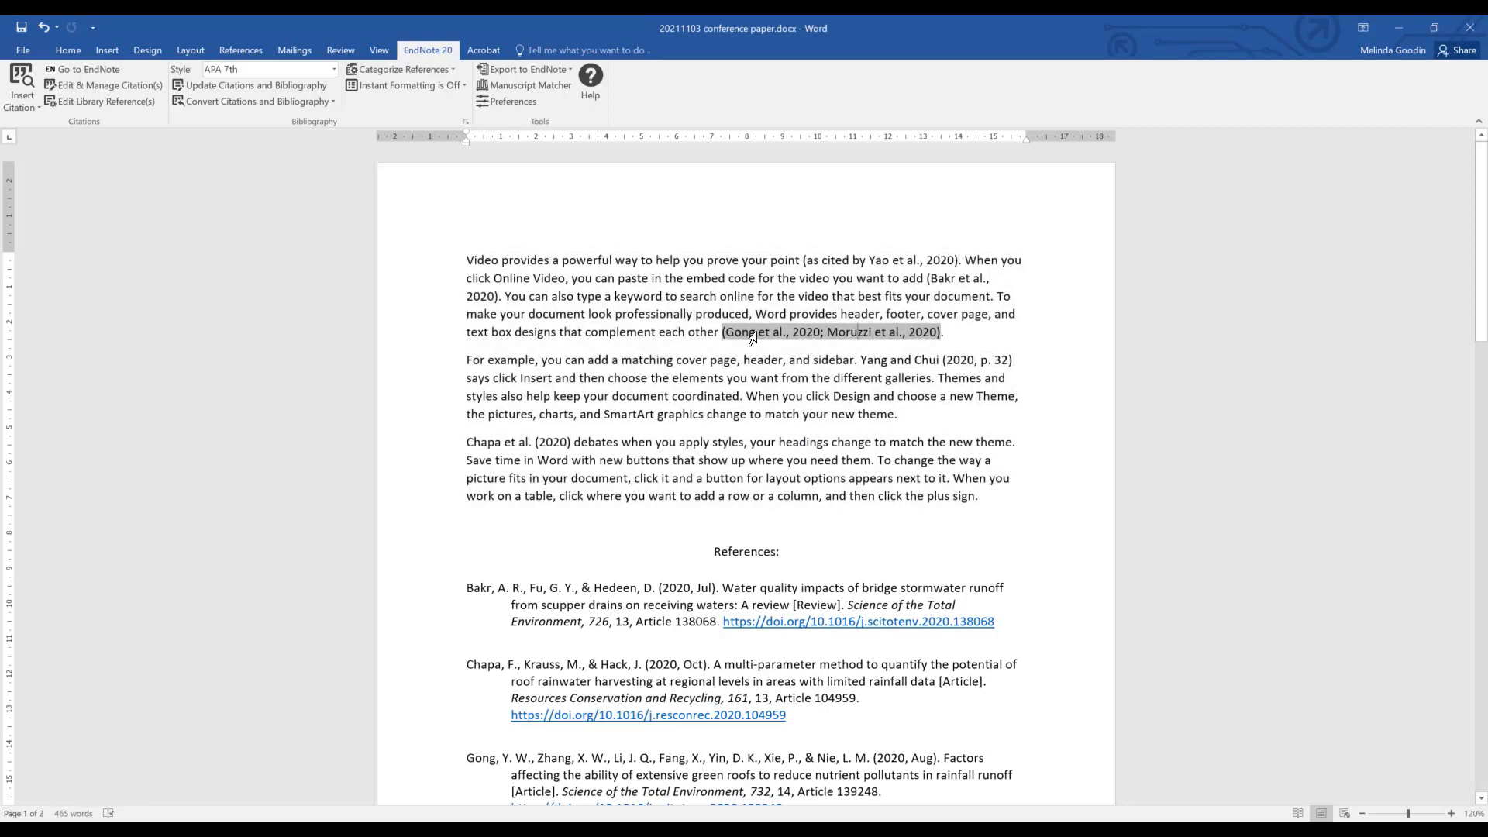
click(411, 320)
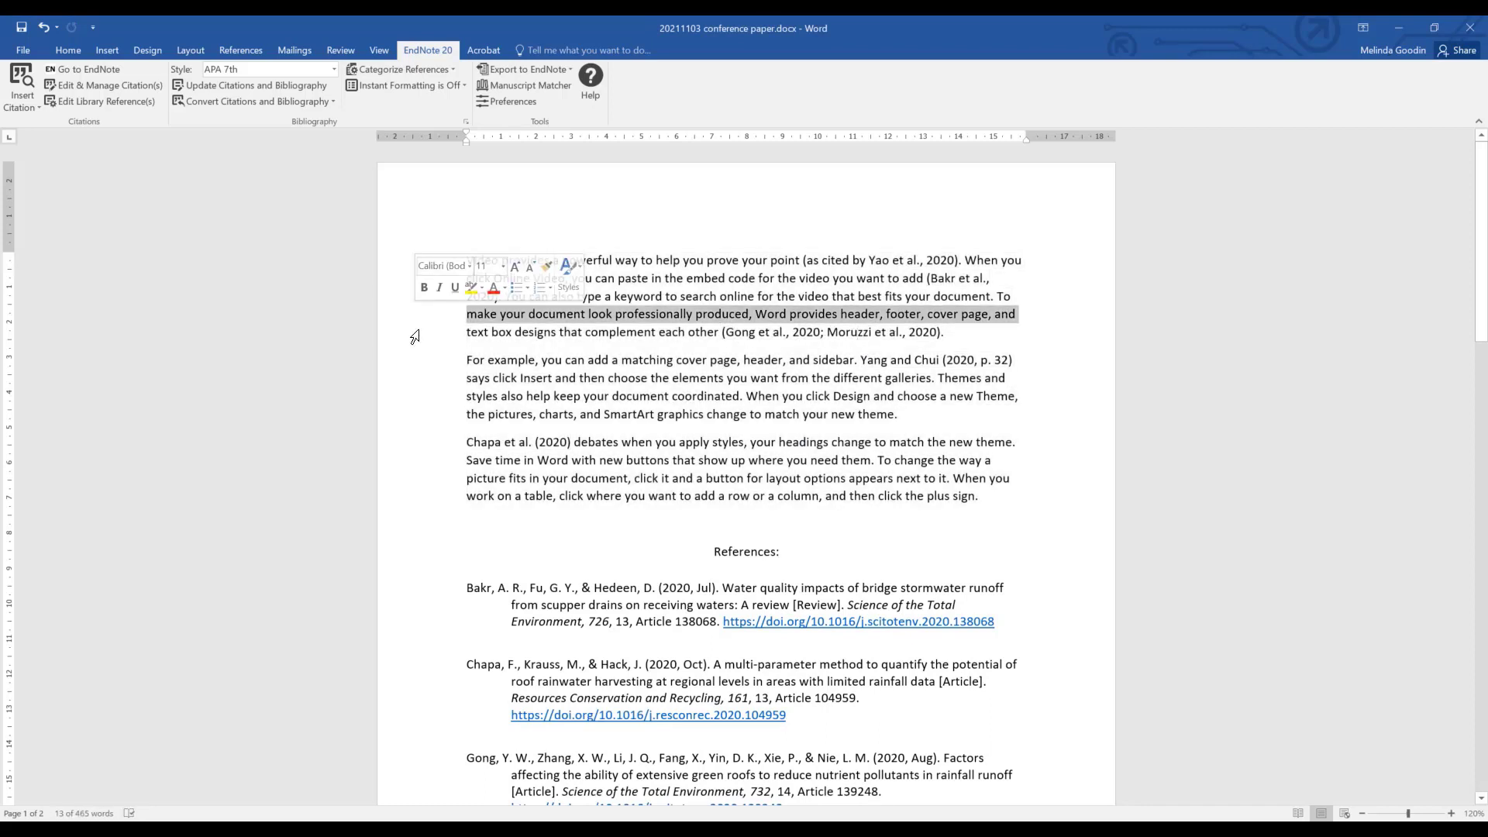
click(412, 332)
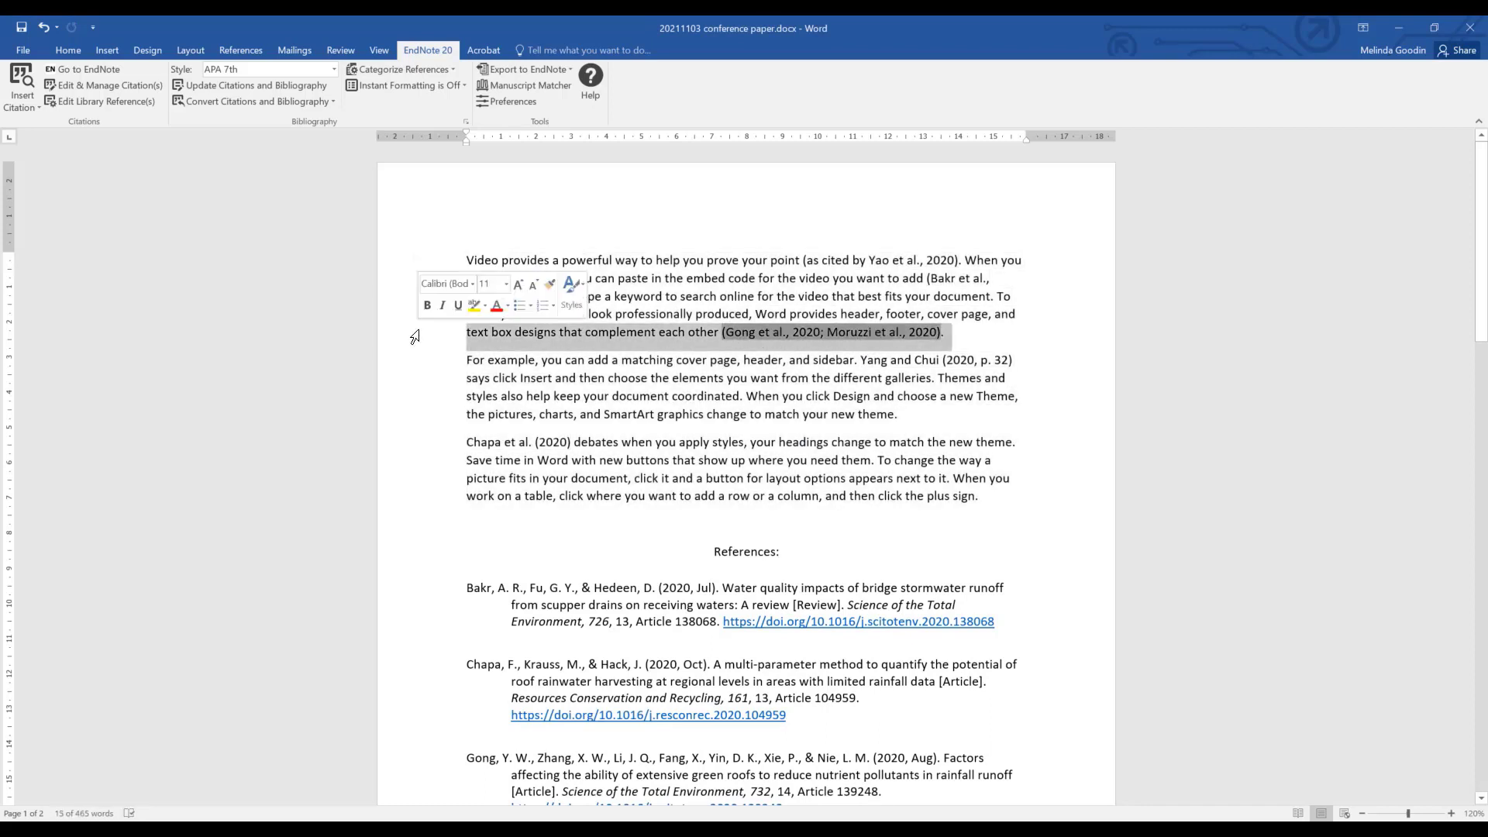
click(96, 85)
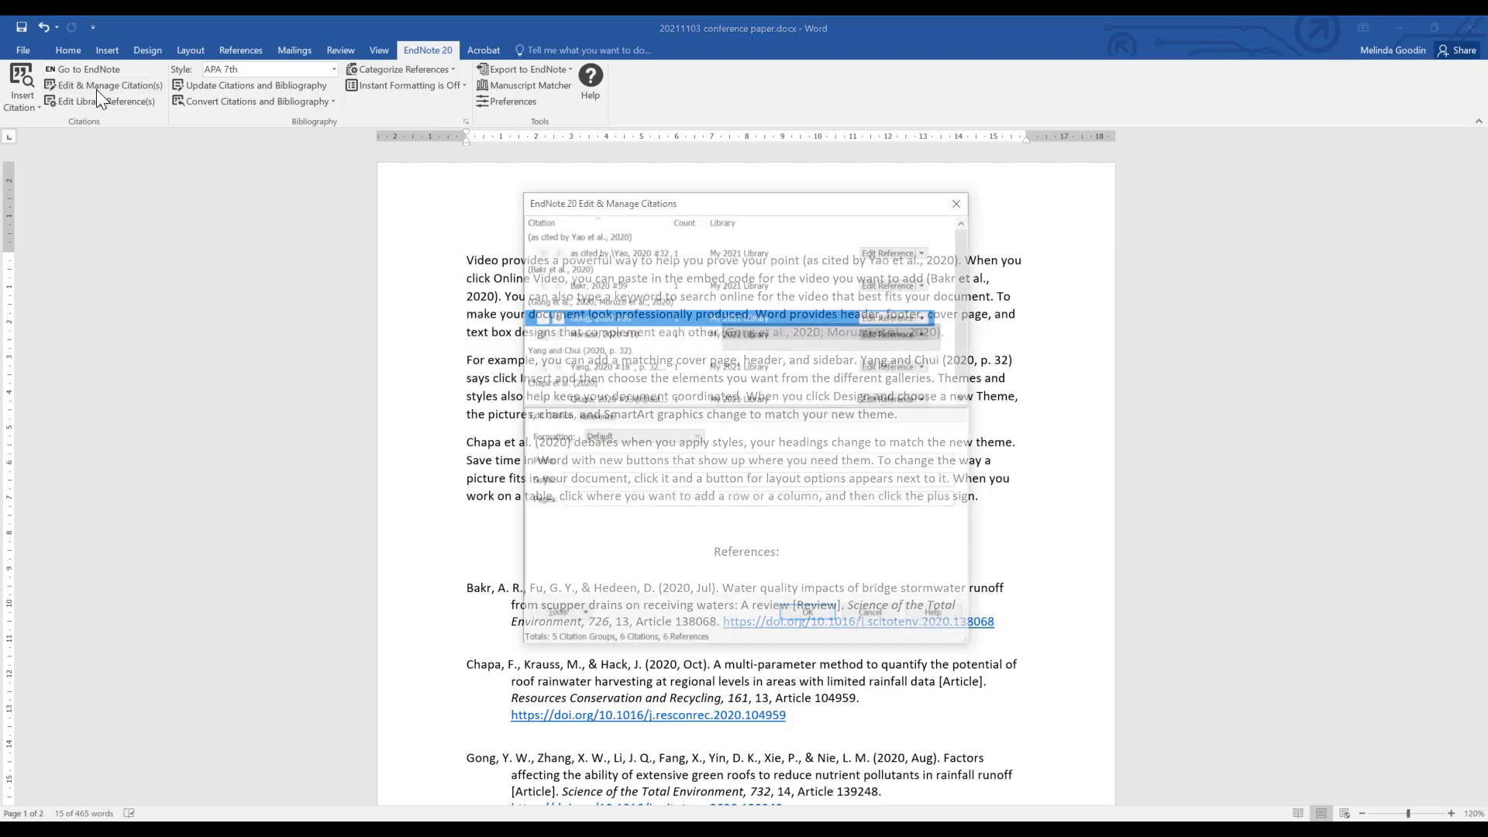
click(563, 331)
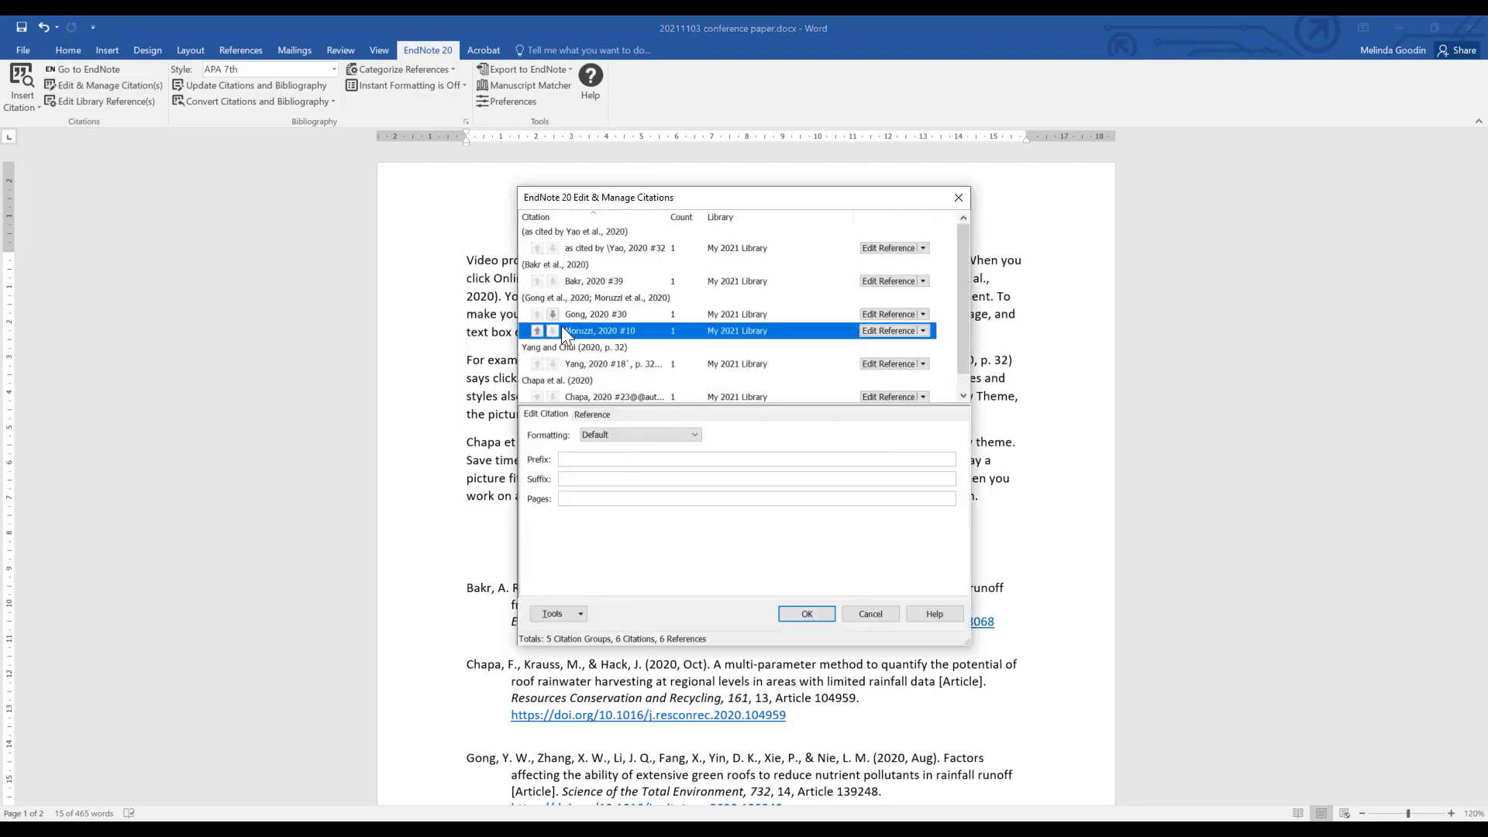
click(923, 331)
click(927, 382)
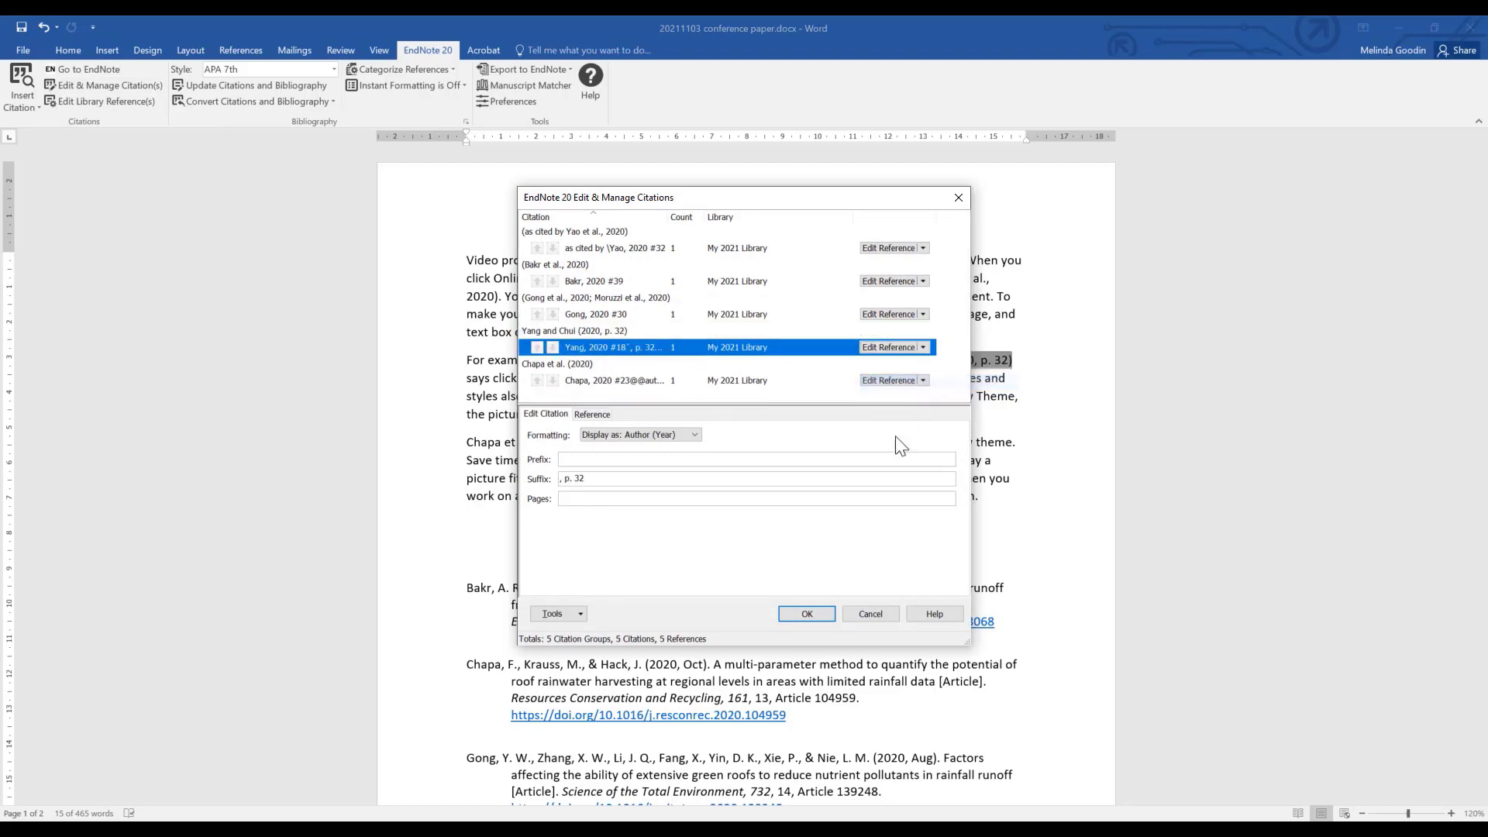
click(798, 612)
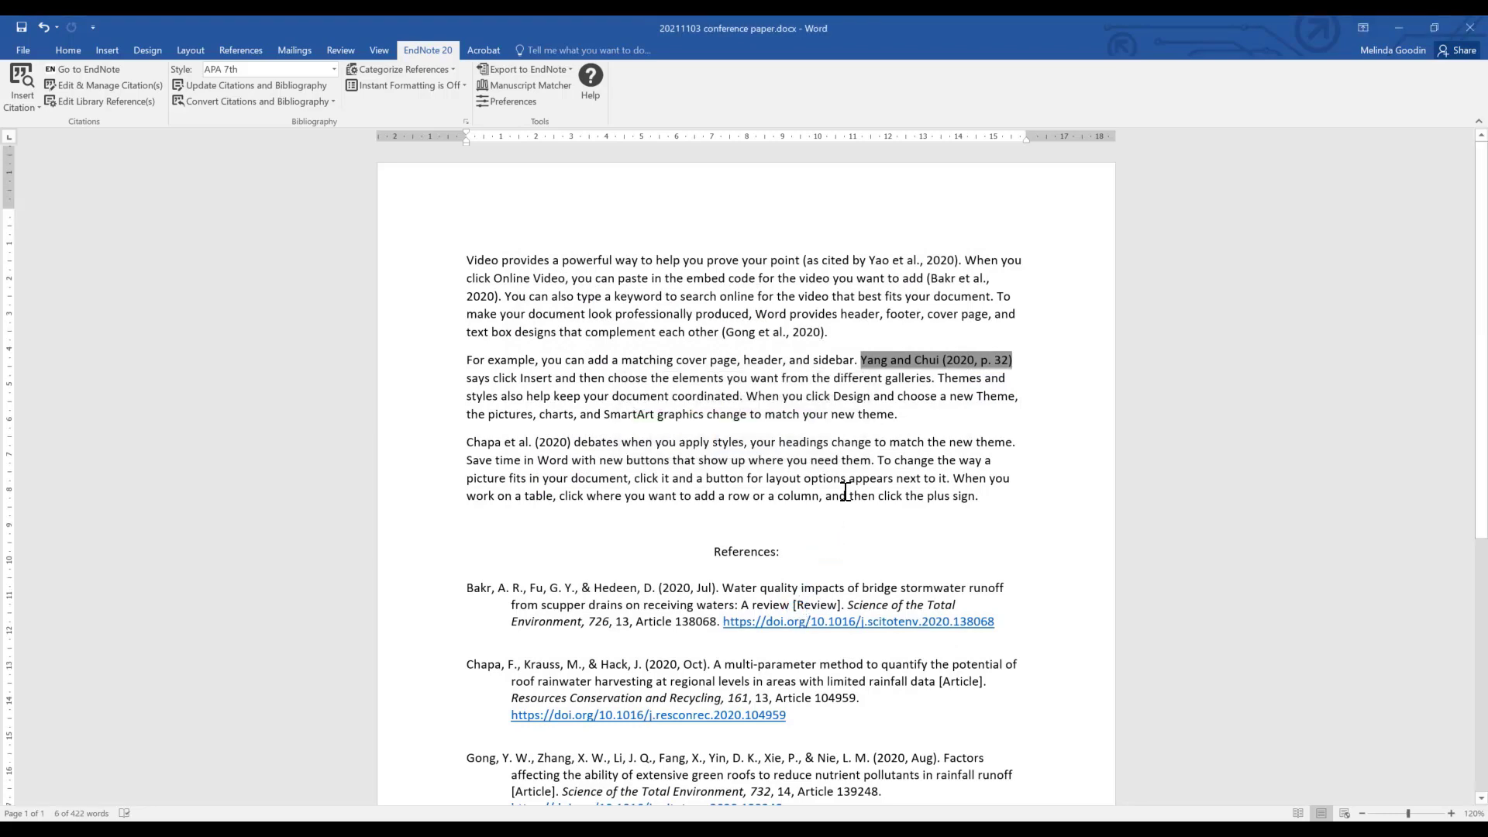
scroll(845, 493, down, 3)
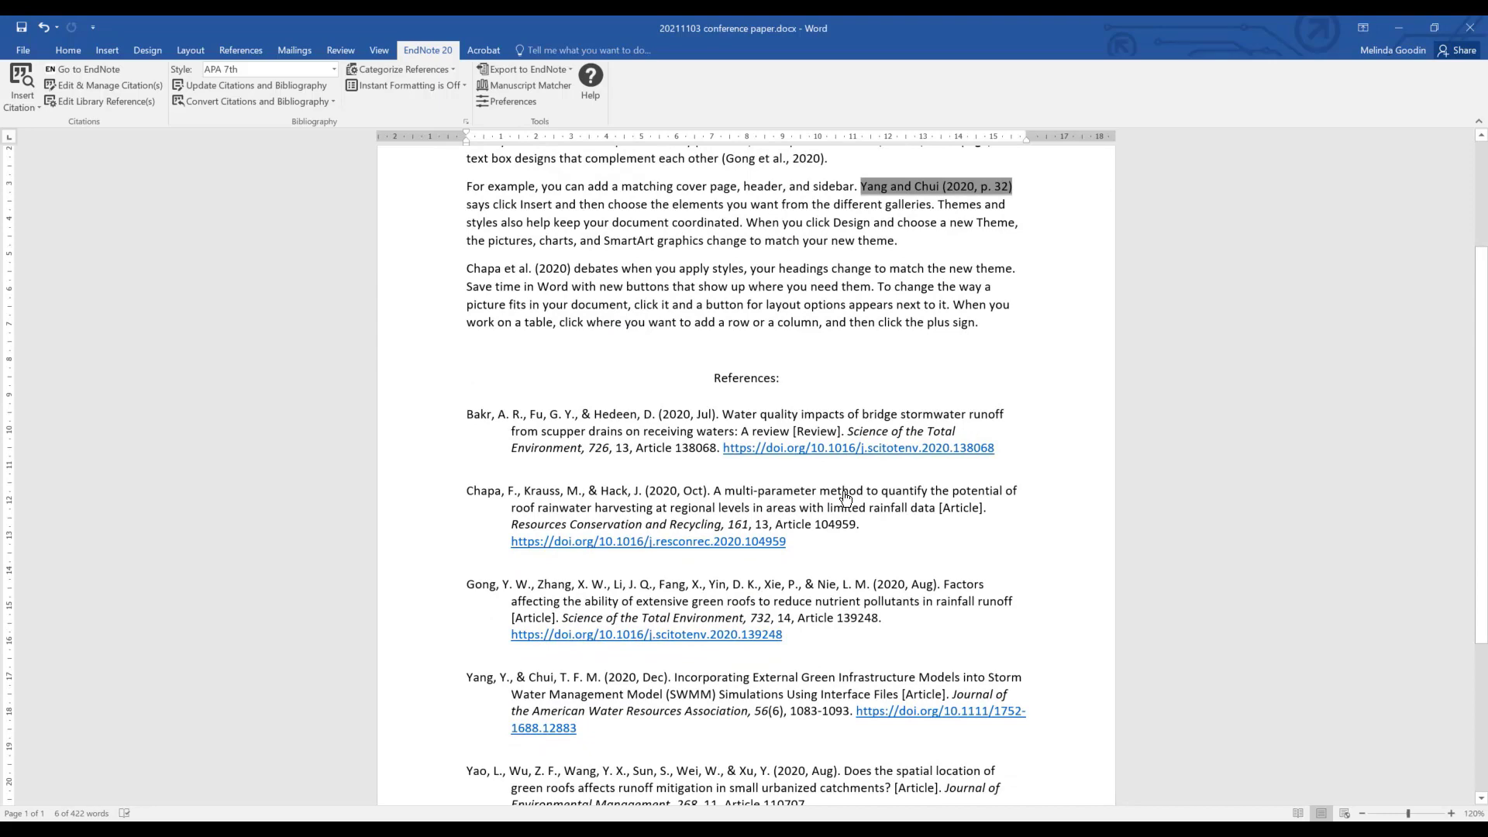
scroll(846, 496, up, 2)
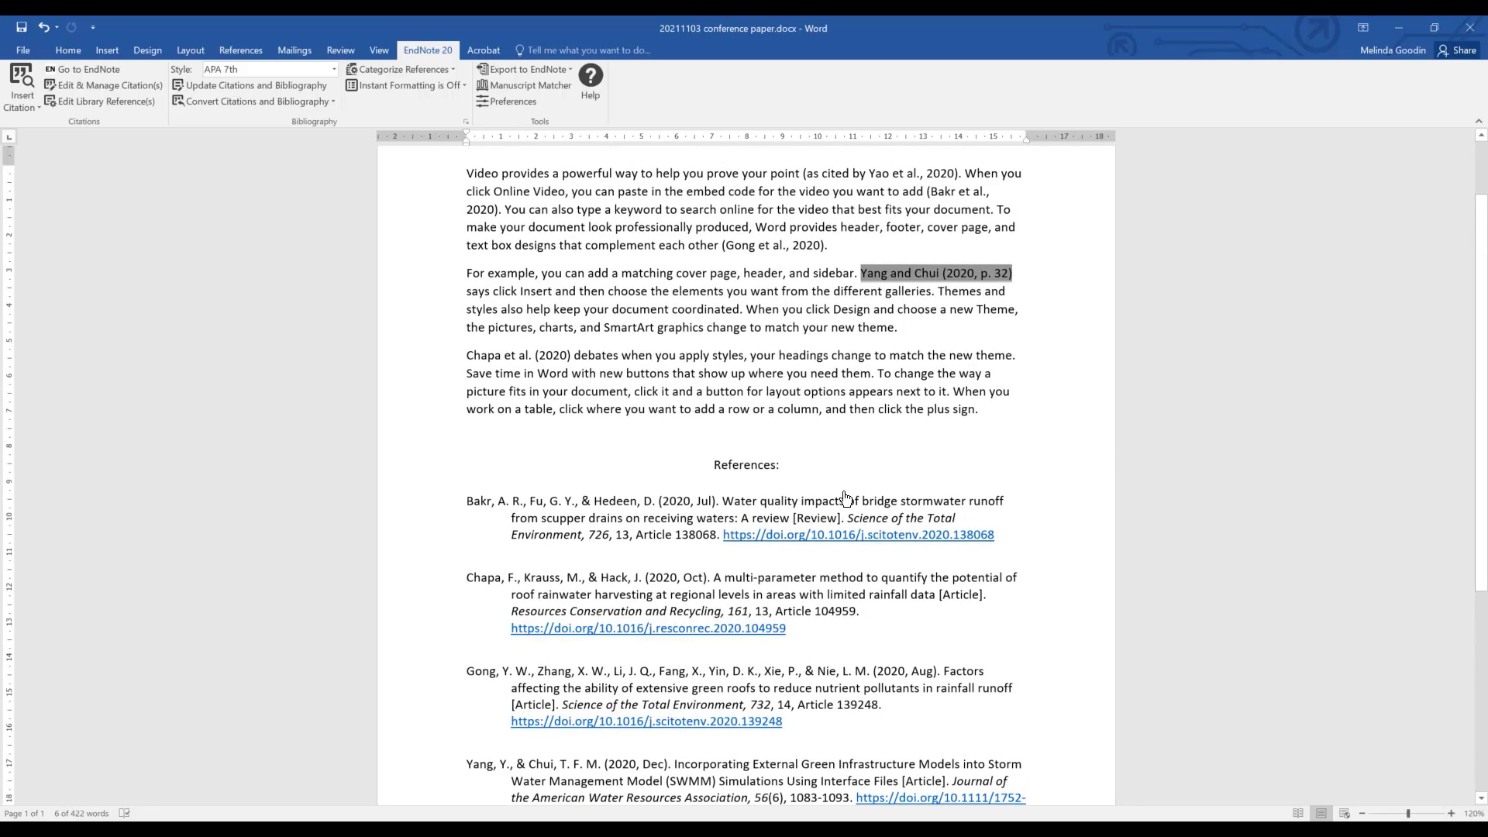
scroll(846, 496, up, 1)
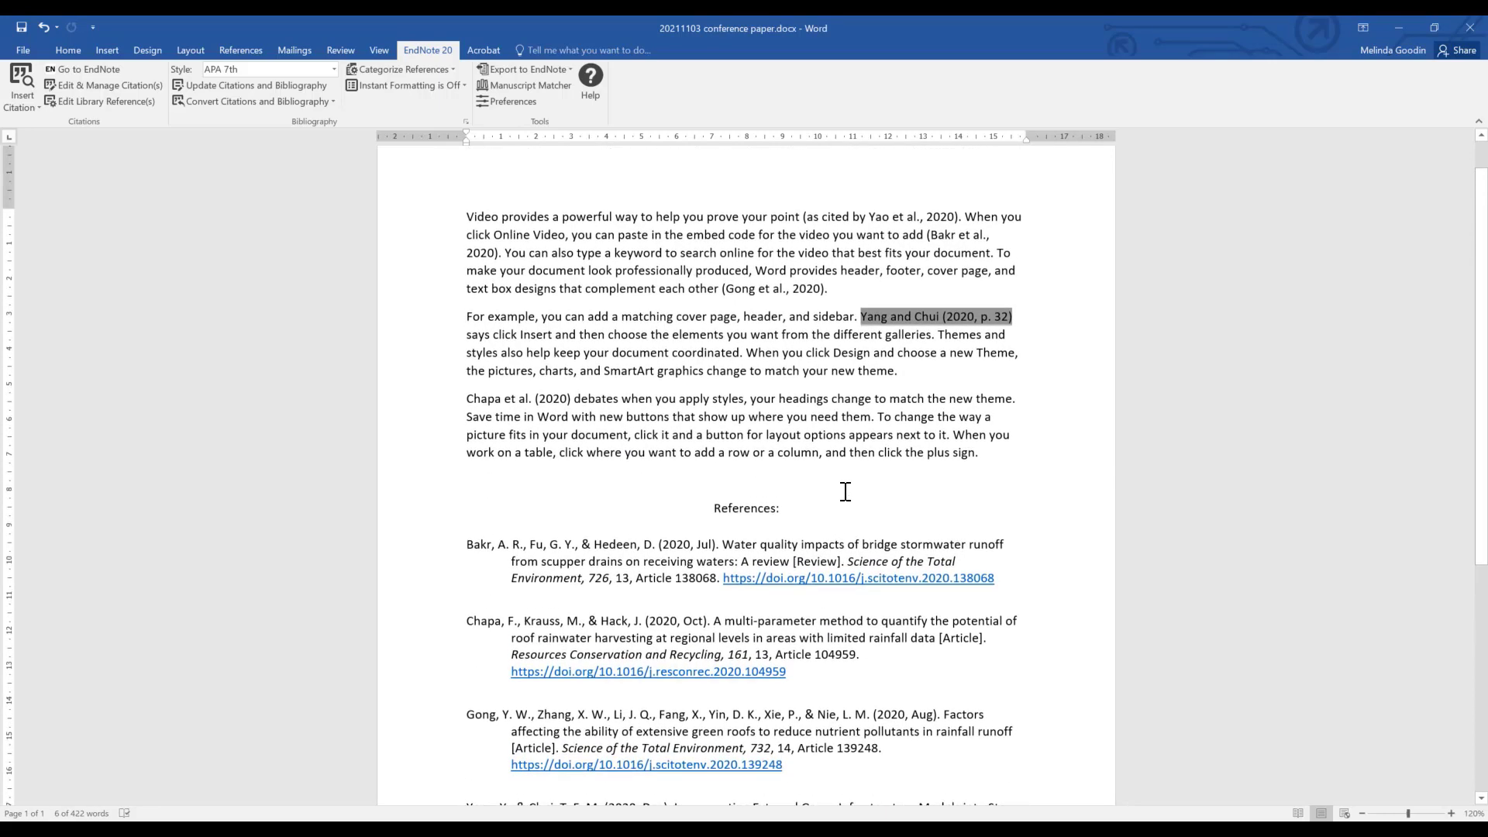